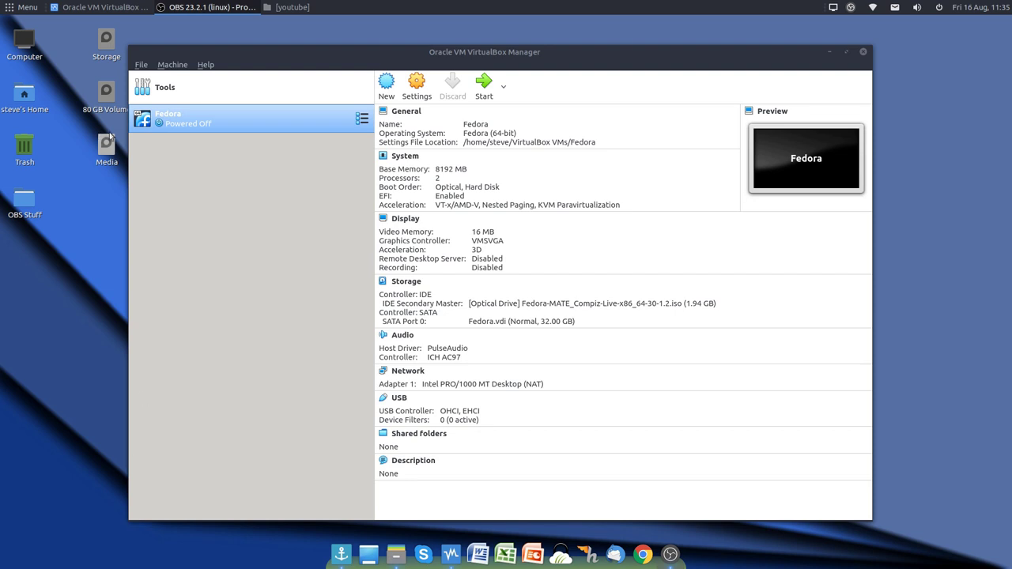
# Step: Boot the Fedora VM and select 'Start Fedora-MATE_Compiz-Live 30' in GRUB, skipping the media test
pyautogui.click(484, 85)
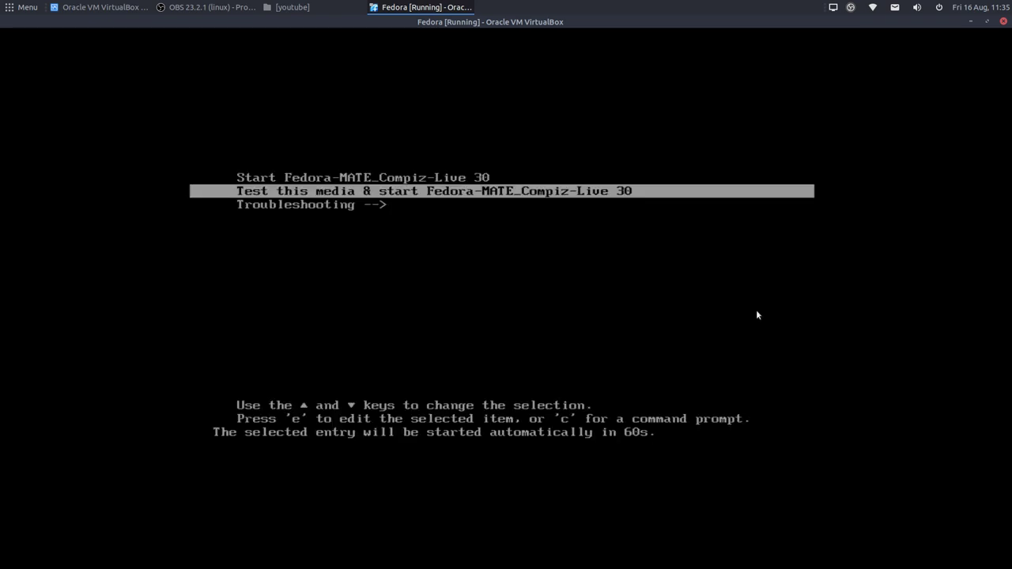
pyautogui.press('Up')
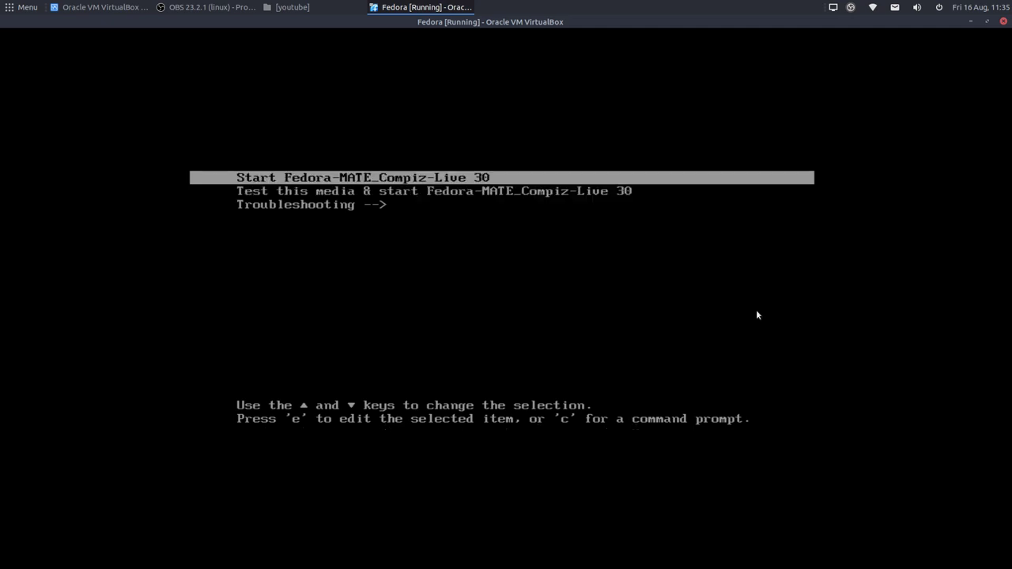
pyautogui.press('Down')
pyautogui.press('Up')
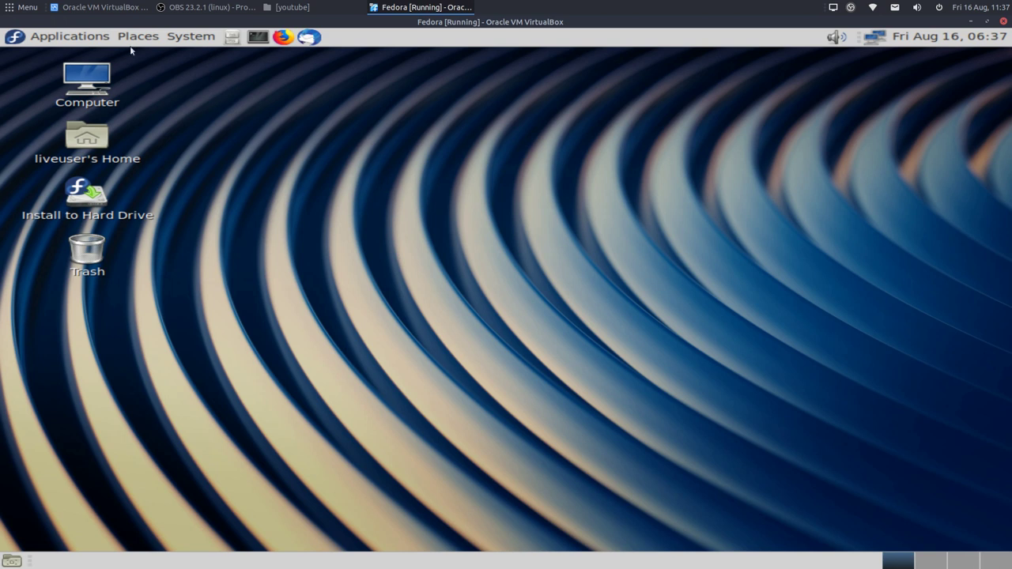
# Step: Browse the Applications and System > Administration menus, then close them by clicking the desktop
pyautogui.click(75, 38)
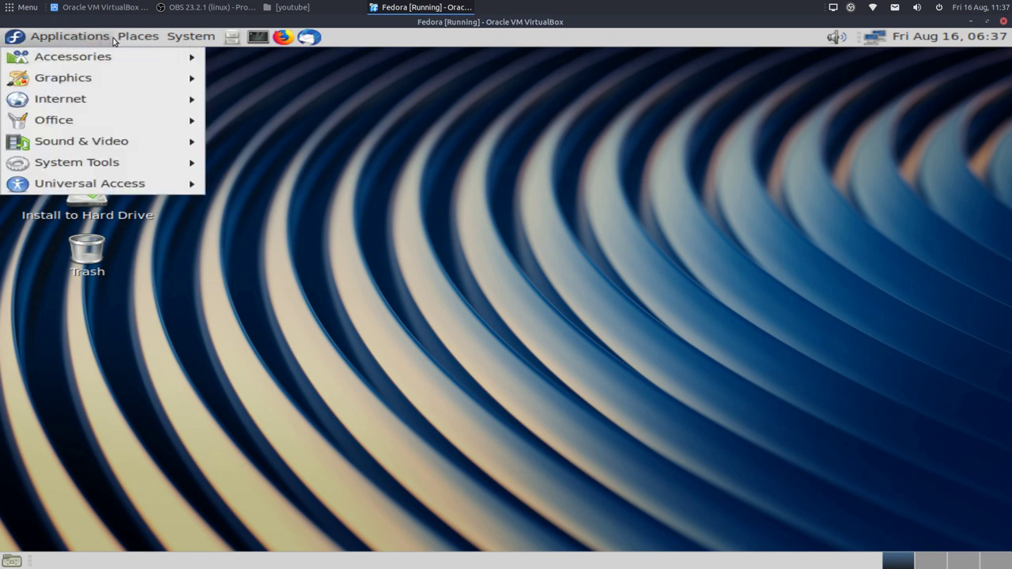
pyautogui.moveTo(141, 39)
pyautogui.moveTo(190, 38)
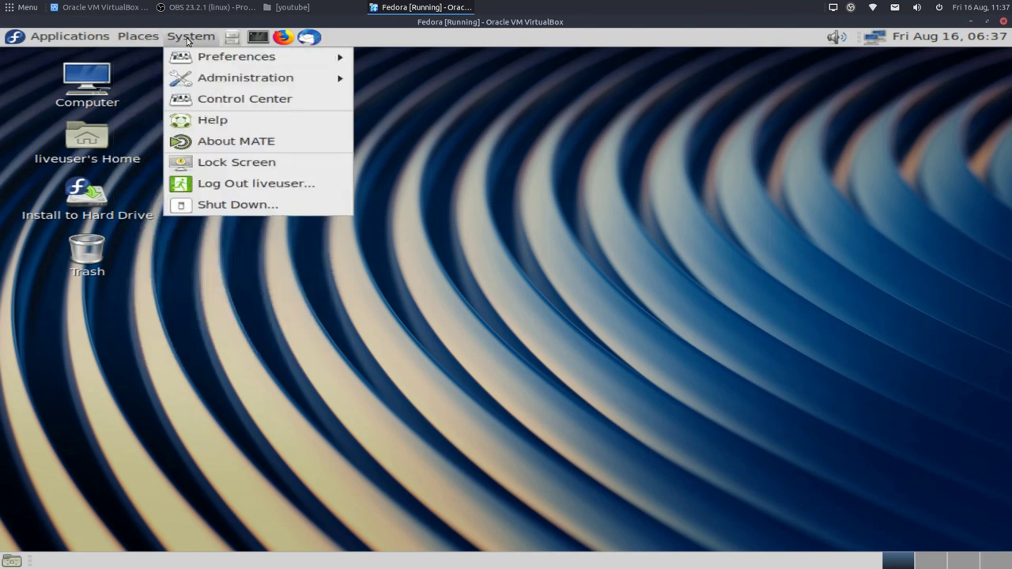
pyautogui.moveTo(212, 79)
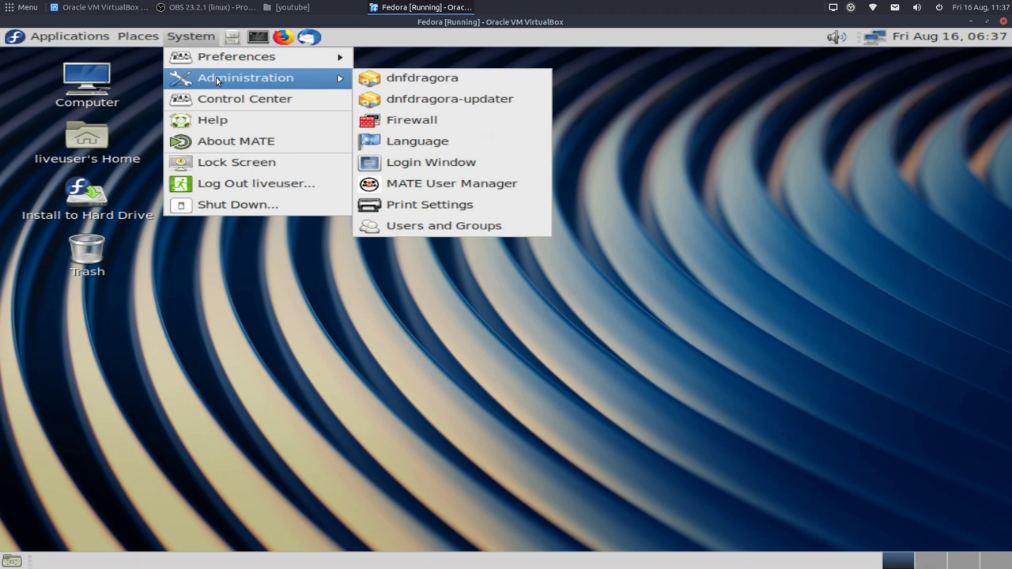
pyautogui.click(689, 186)
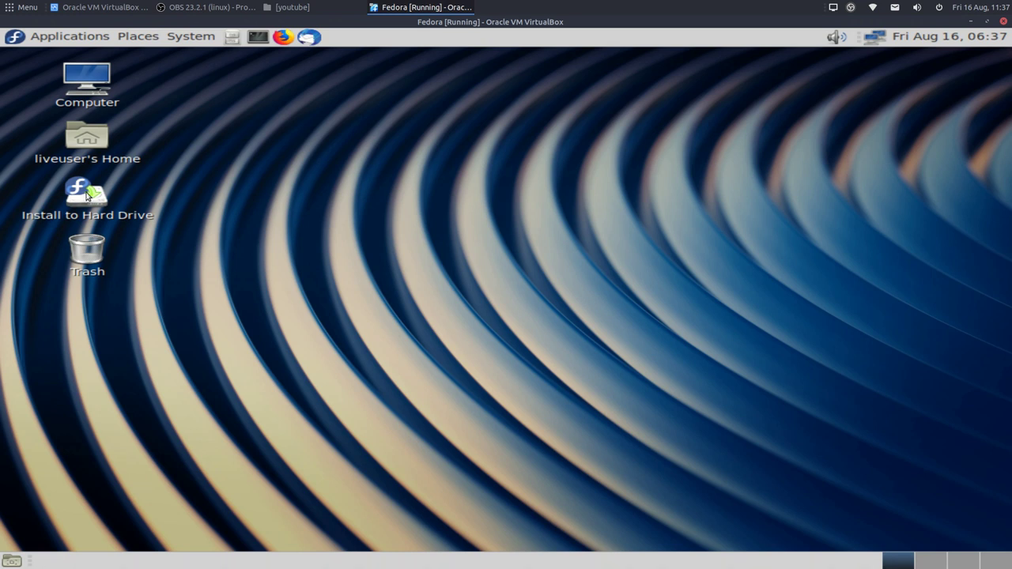
# Step: Launch Install to Hard Drive and keep English (United Kingdom) as the installation language
pyautogui.doubleClick(103, 199)
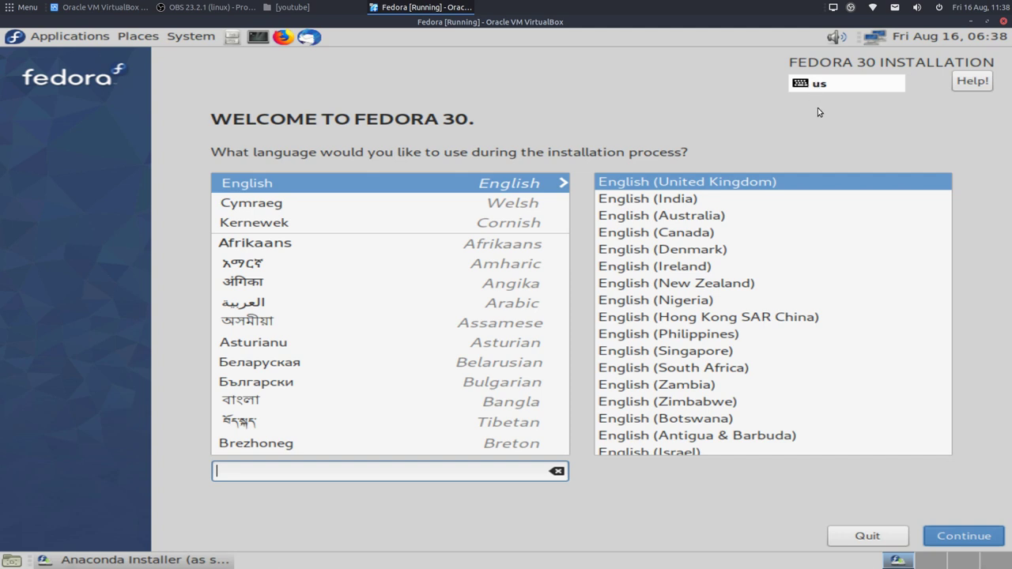
pyautogui.click(948, 539)
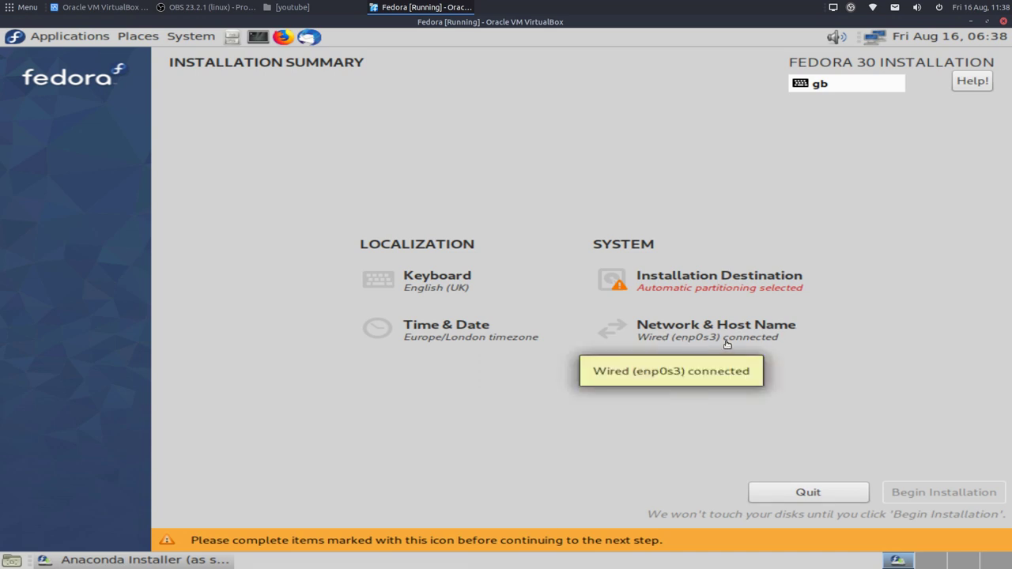
# Step: In Installation Destination, choose Custom storage configuration and rescan the attached disks
pyautogui.click(661, 284)
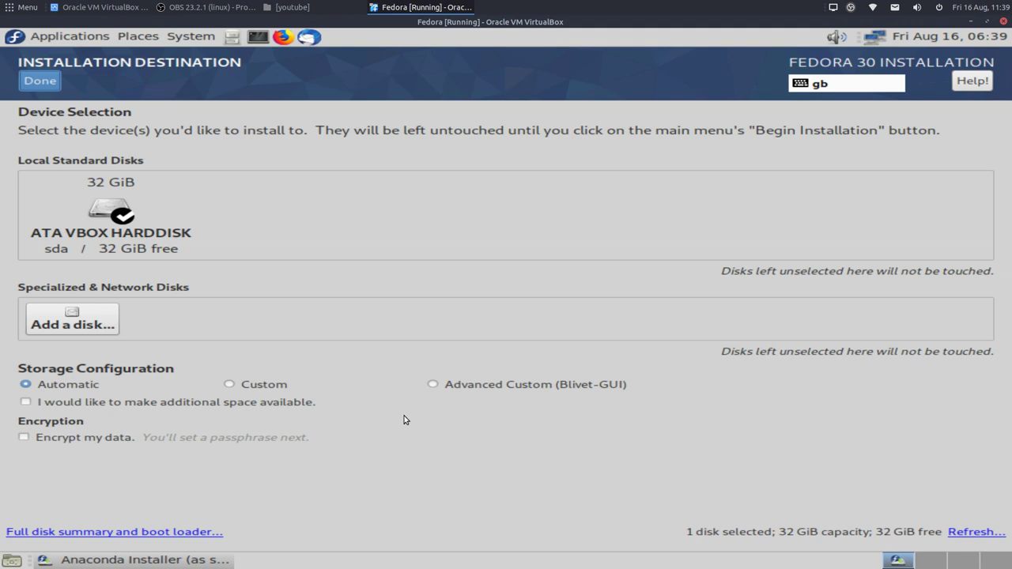
pyautogui.click(230, 385)
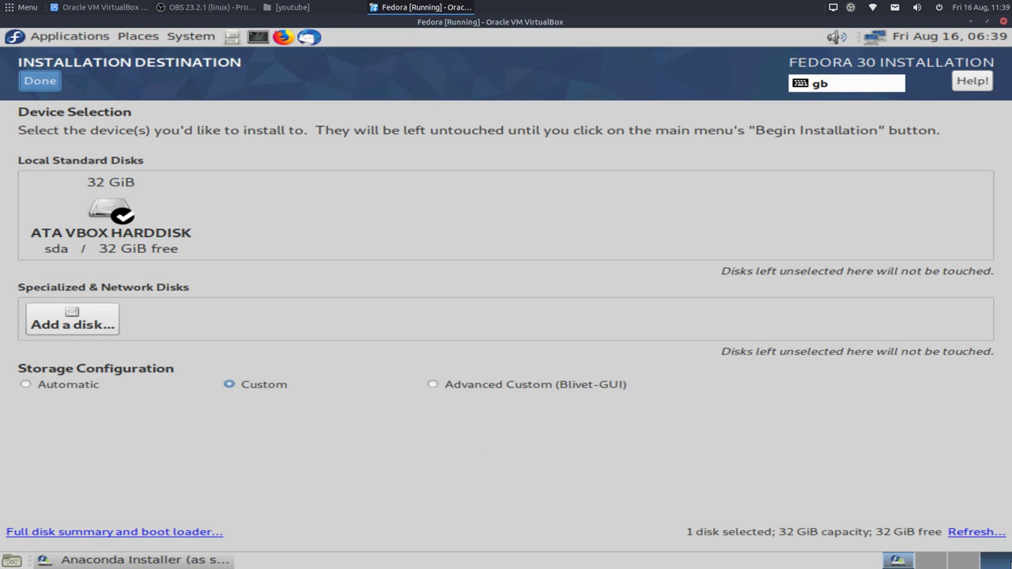
pyautogui.click(971, 532)
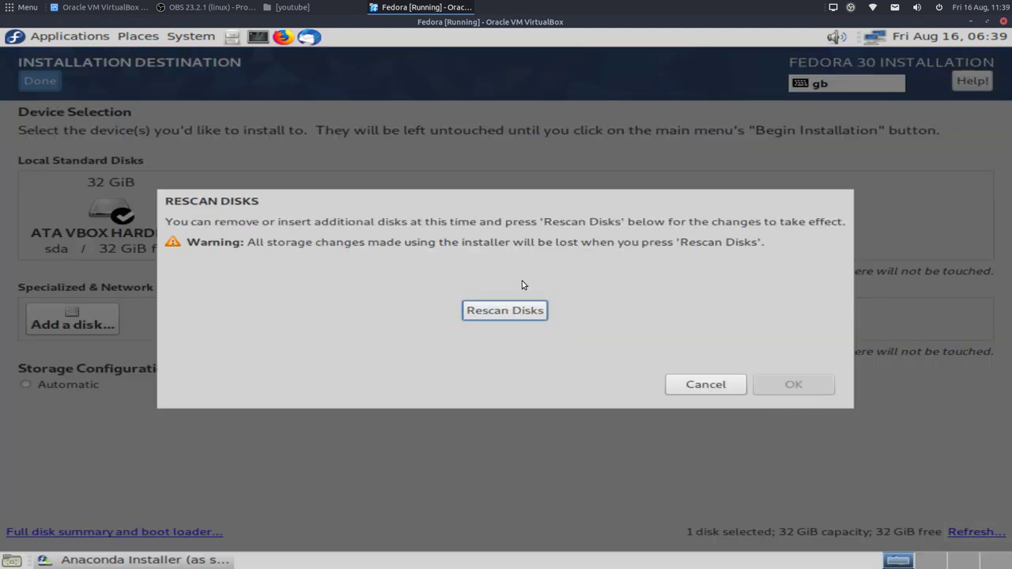
pyautogui.click(528, 312)
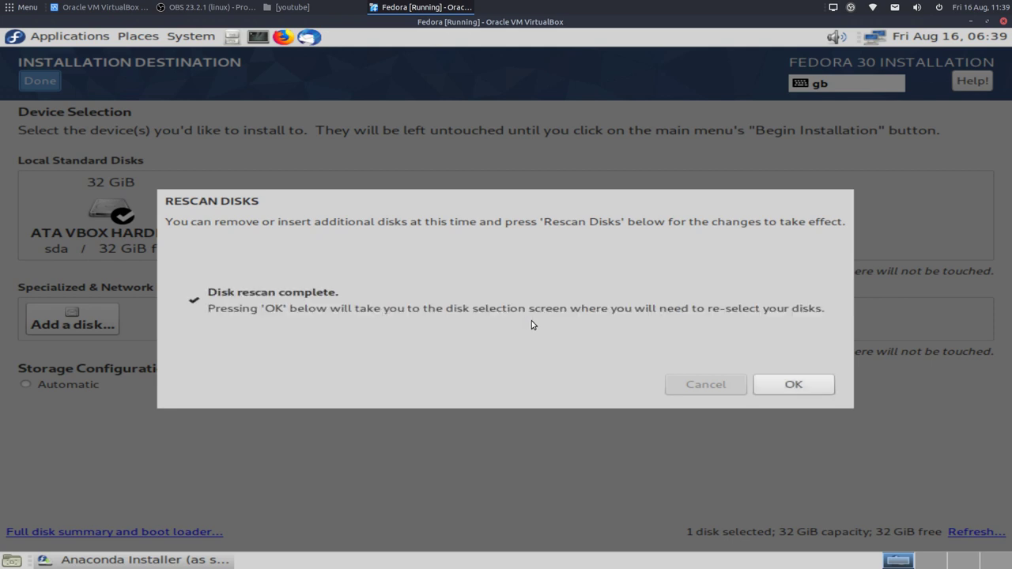
pyautogui.click(801, 391)
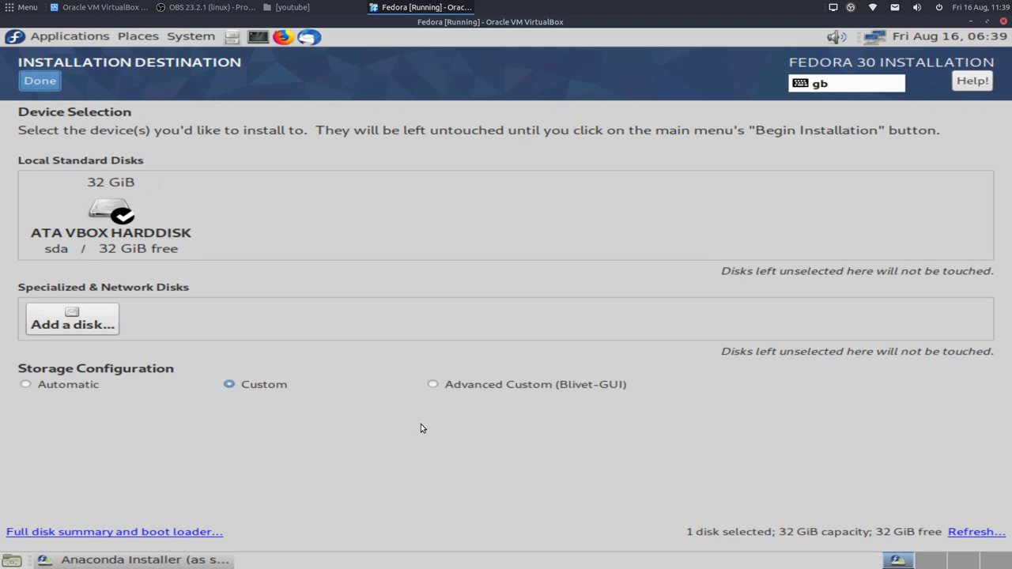
# Step: Make the 32 GiB VBOX disk the boot device and continue to manual partitioning
pyautogui.click(133, 532)
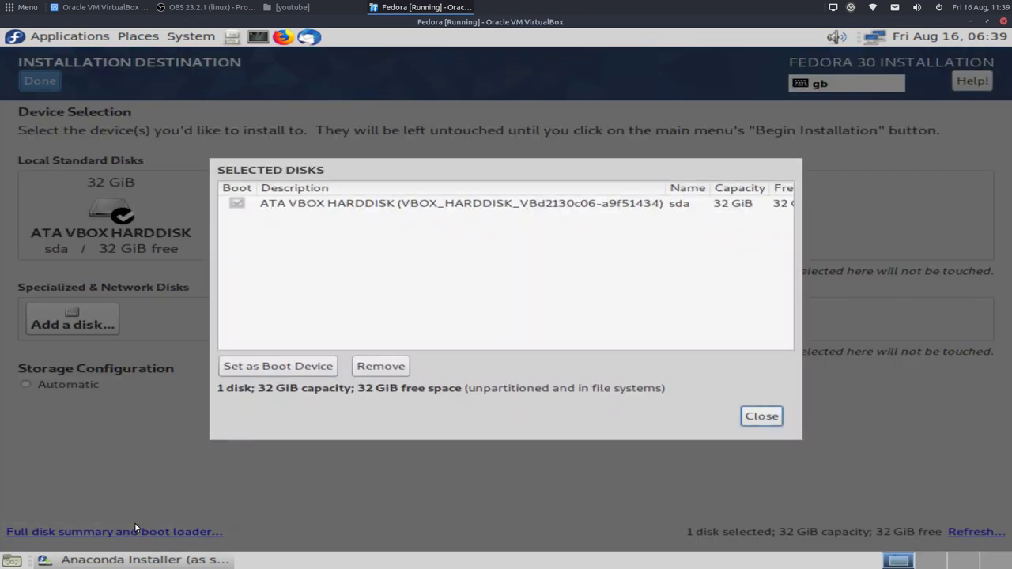
pyautogui.click(309, 204)
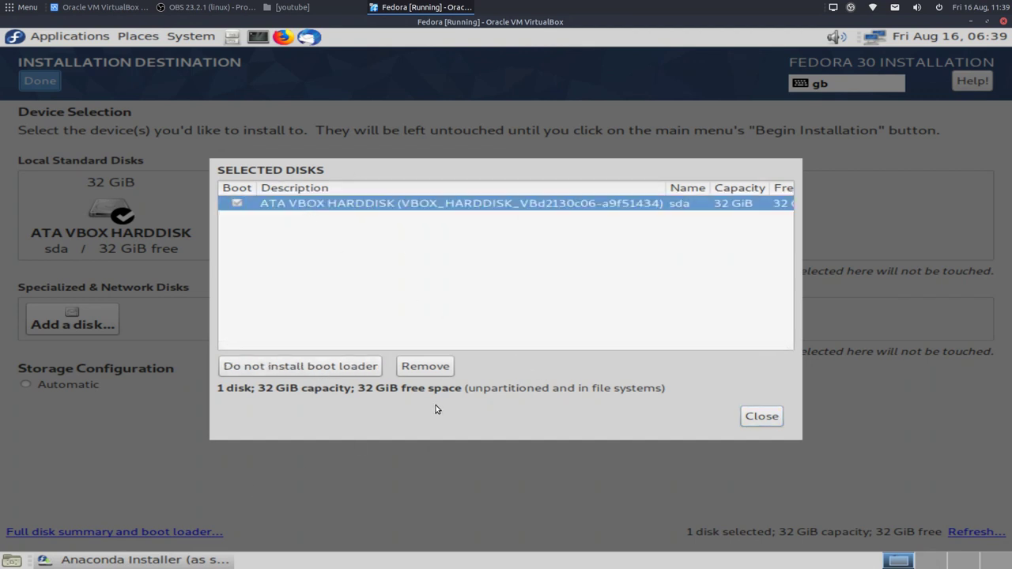
pyautogui.click(762, 416)
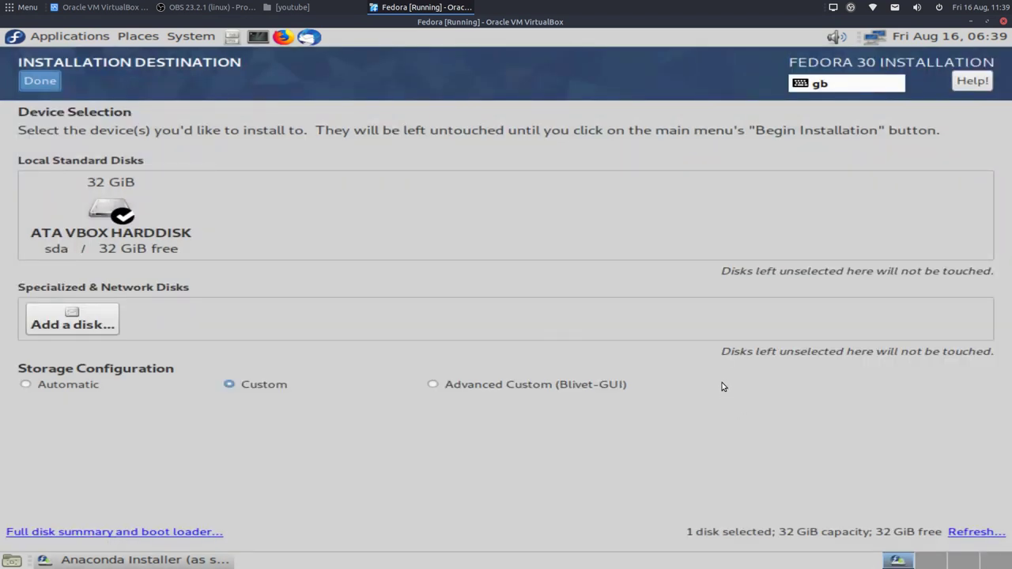
pyautogui.click(40, 81)
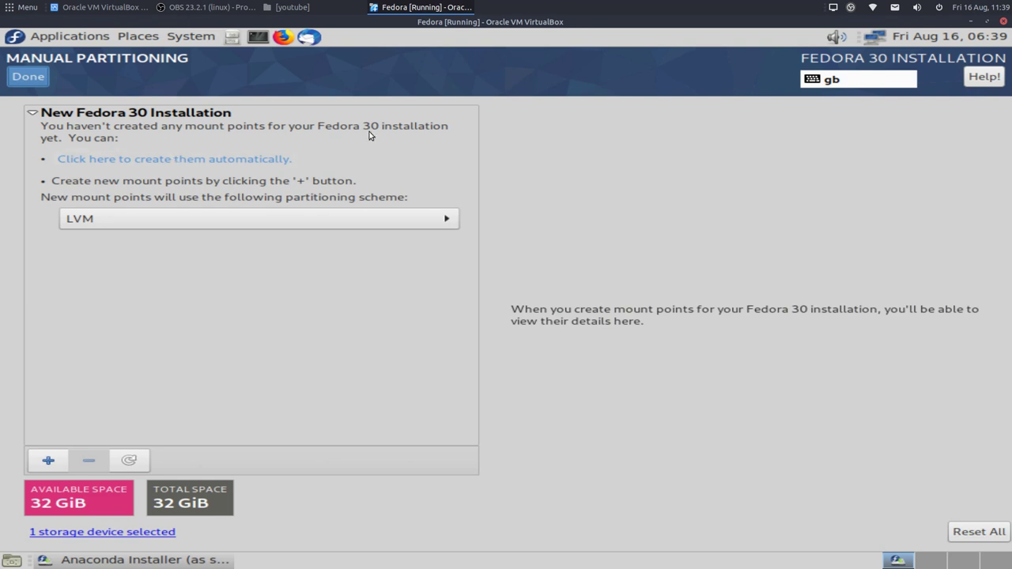
# Step: Set the partitioning scheme for new mount points to Standard Partition
pyautogui.click(307, 212)
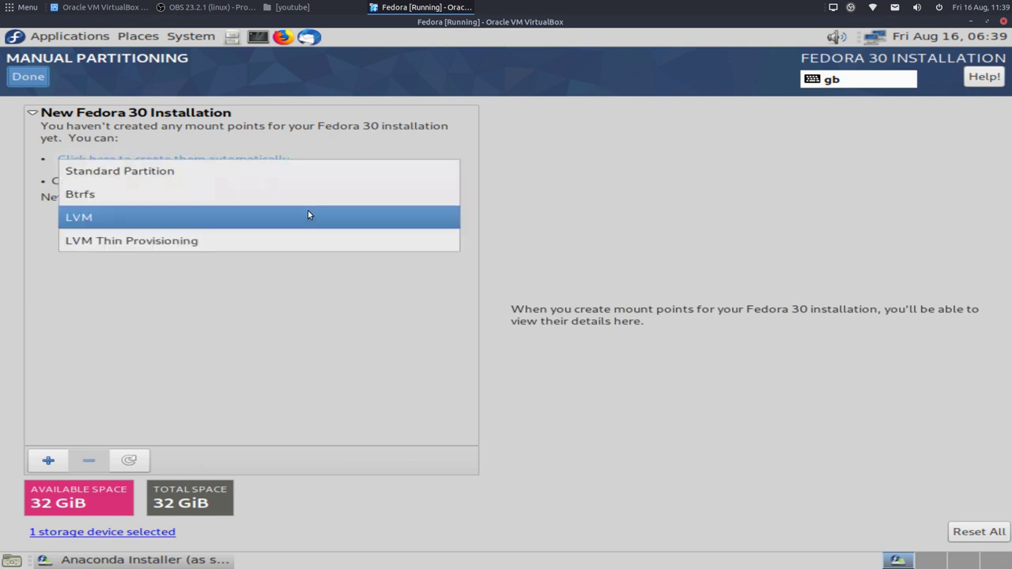
pyautogui.click(293, 170)
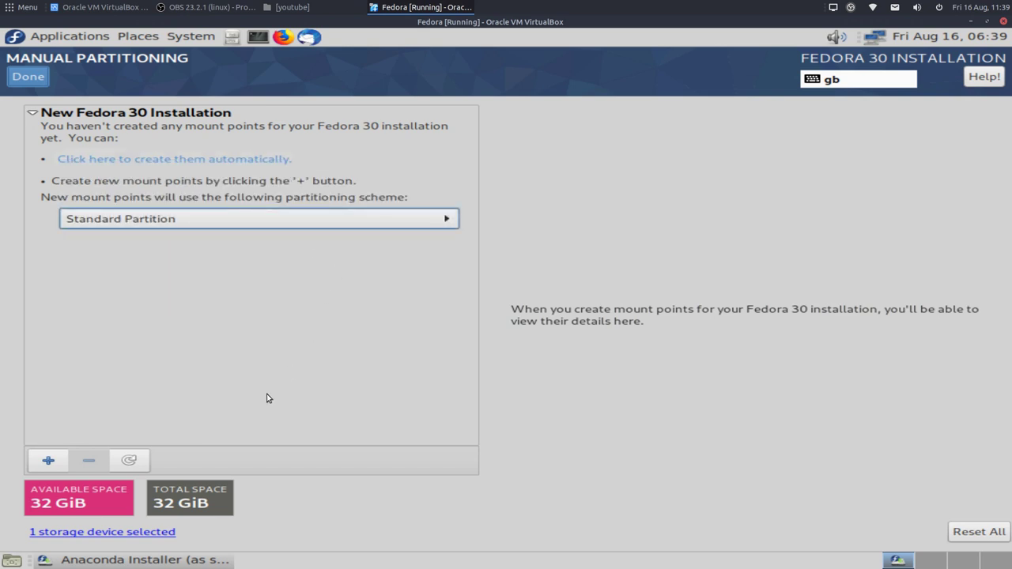
pyautogui.click(267, 223)
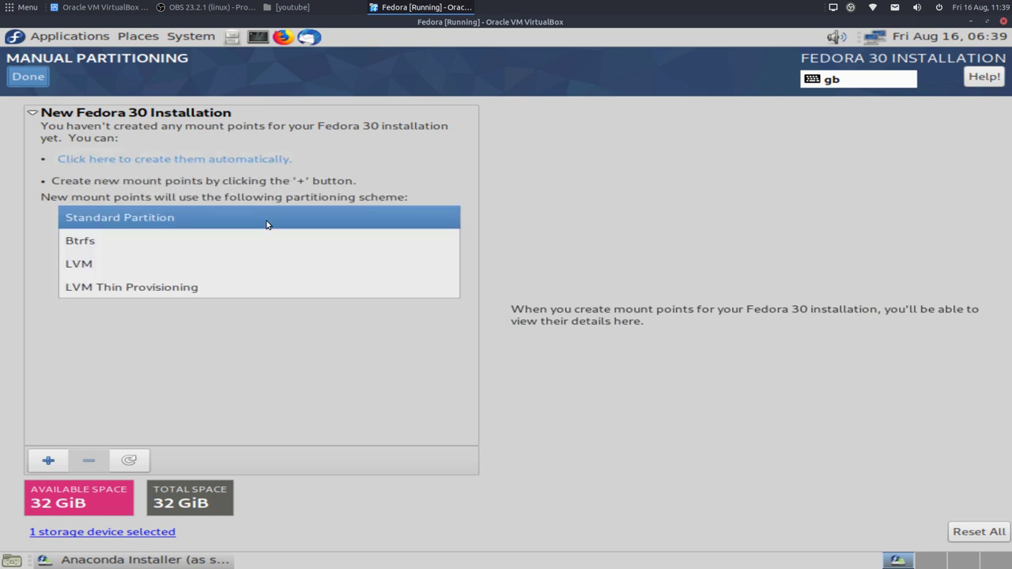
pyautogui.click(267, 223)
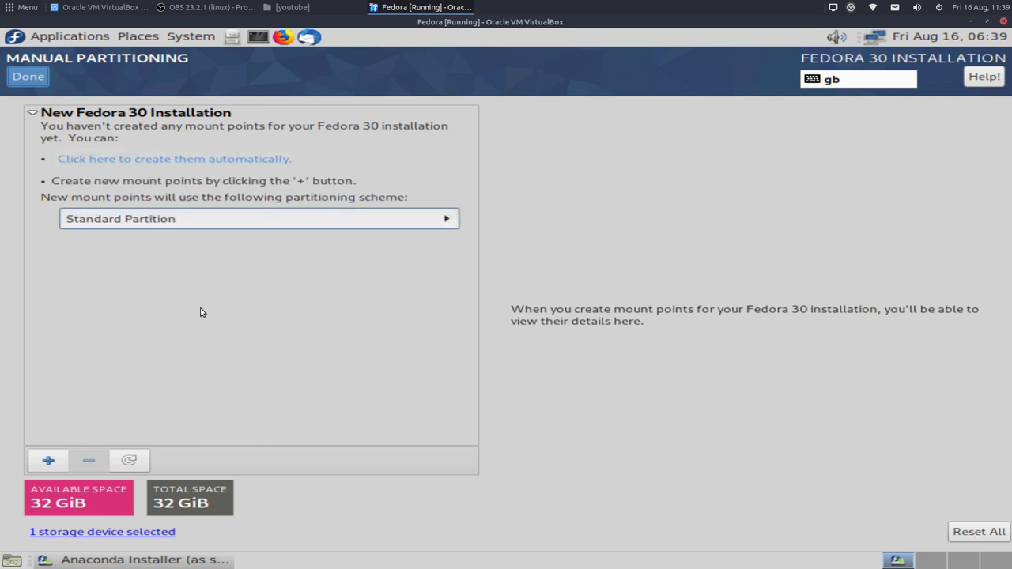
# Step: Add a /boot/efi mount point of 300mb as a Standard Partition device
pyautogui.click(47, 462)
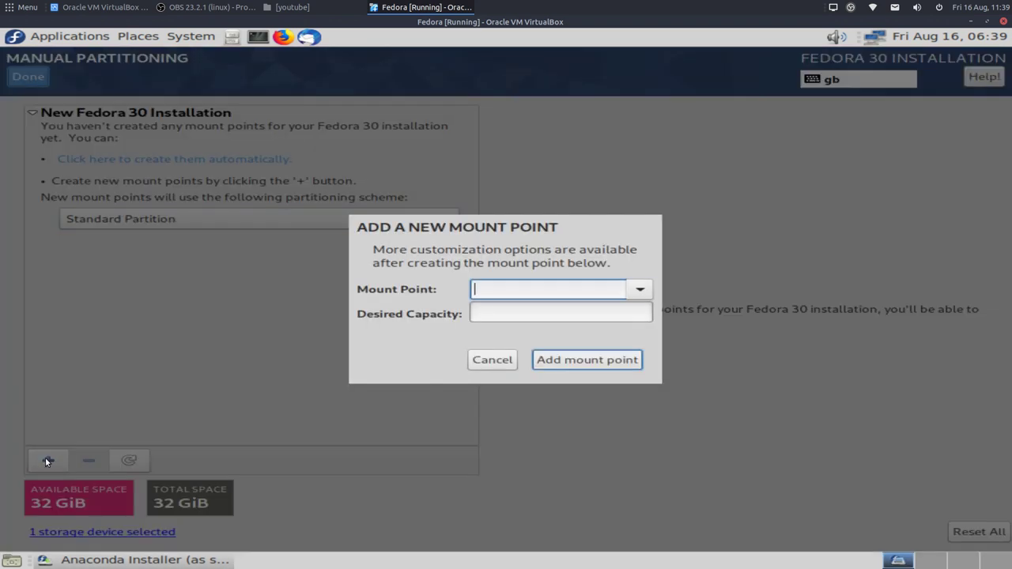
pyautogui.click(641, 286)
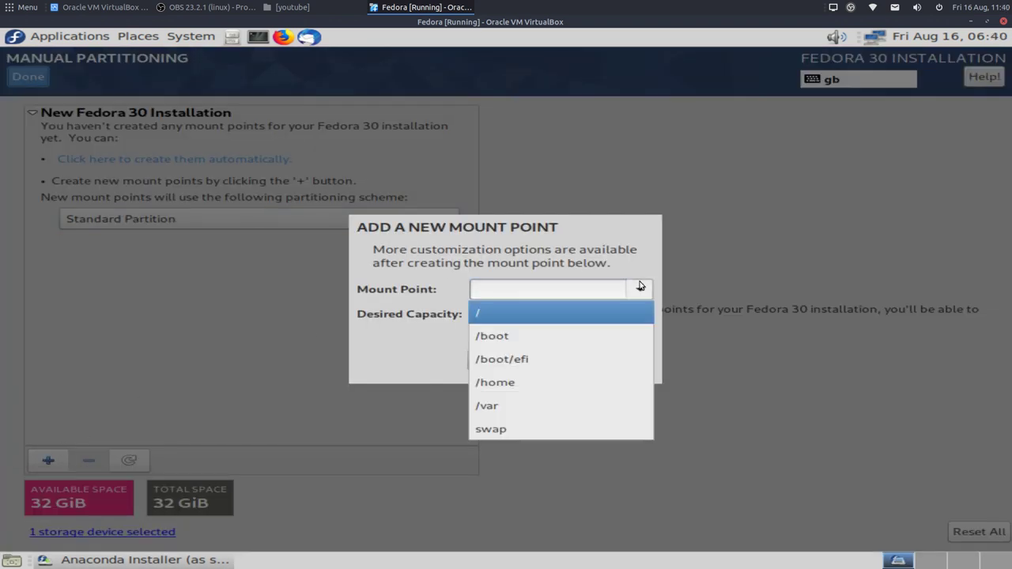
pyautogui.click(576, 363)
pyautogui.click(524, 312)
pyautogui.write('300')
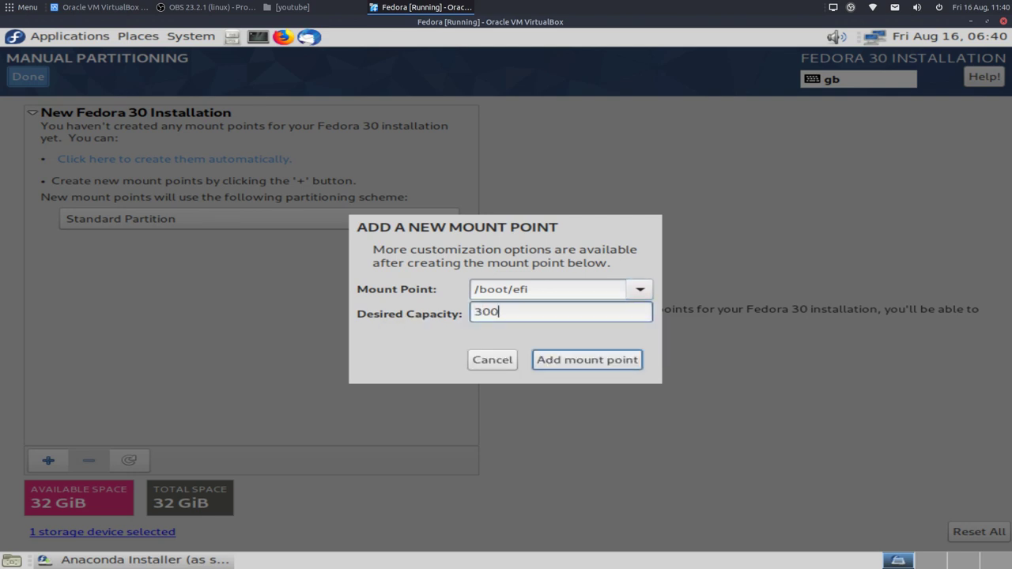
pyautogui.write('mb')
pyautogui.click(597, 360)
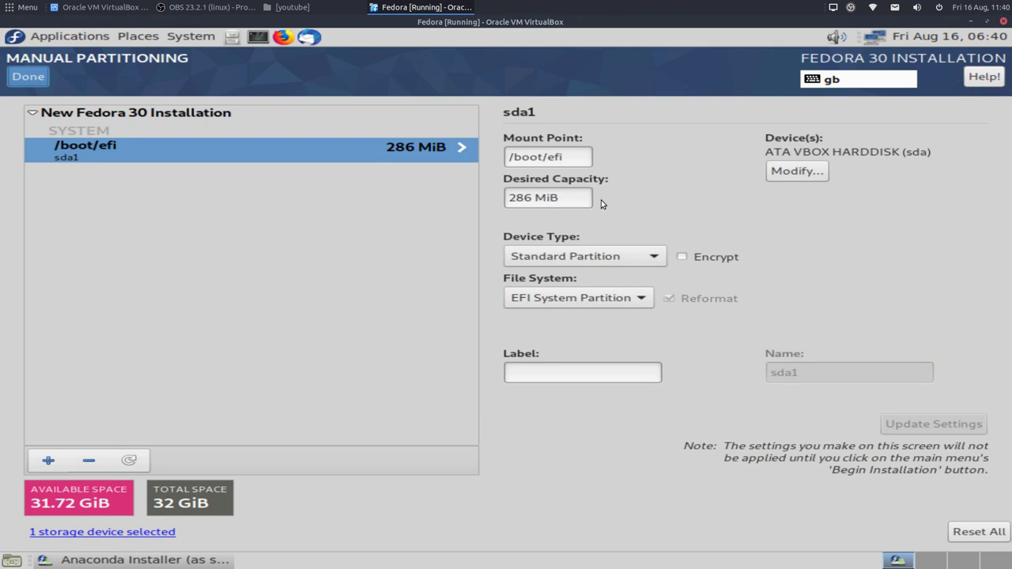
pyautogui.click(653, 257)
pyautogui.click(653, 256)
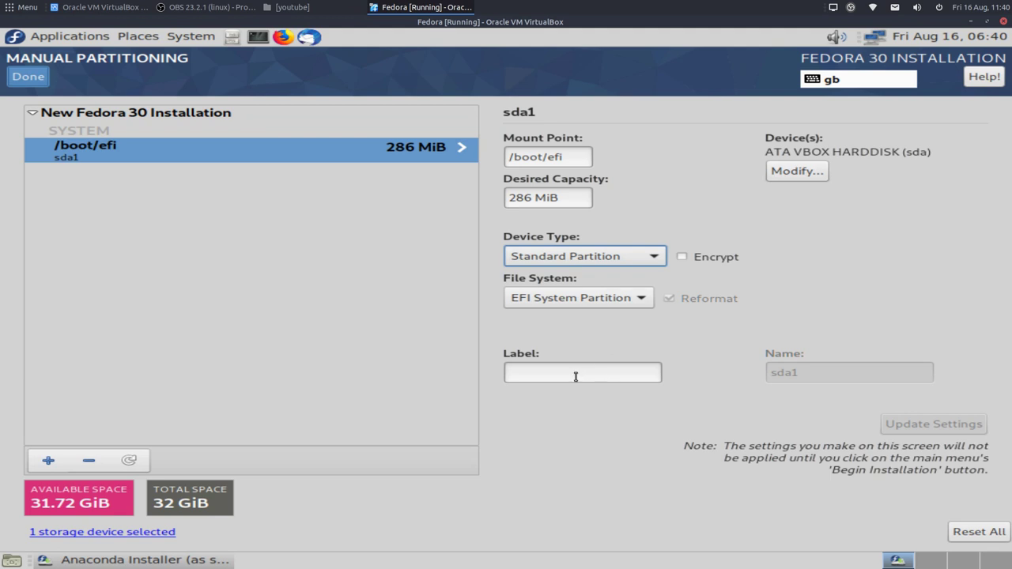
# Step: Add a 20gb root (/) mount point, created as an 18.63 GiB ext4 partition on sda2
pyautogui.click(47, 461)
pyautogui.click(640, 291)
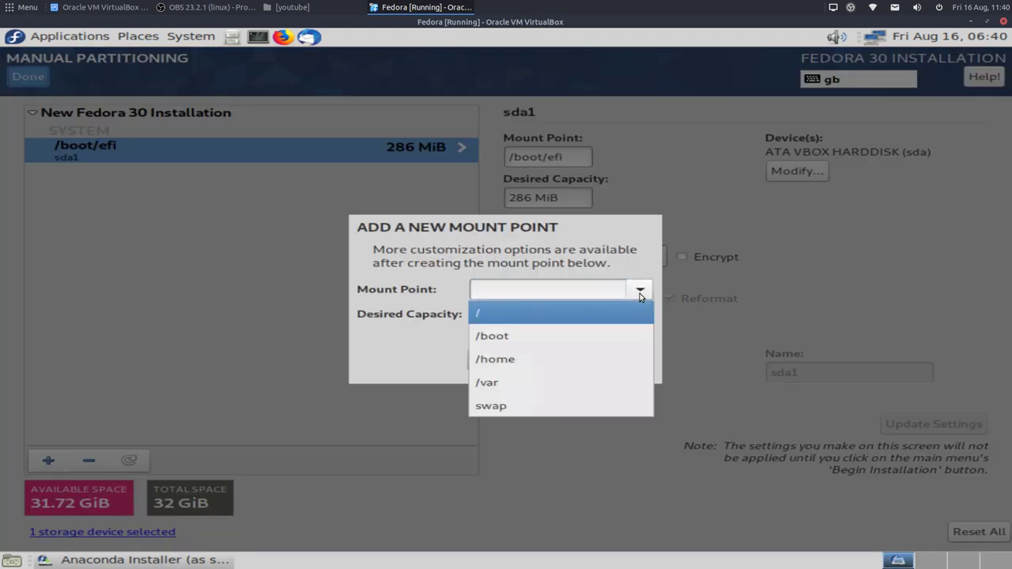
pyautogui.click(604, 313)
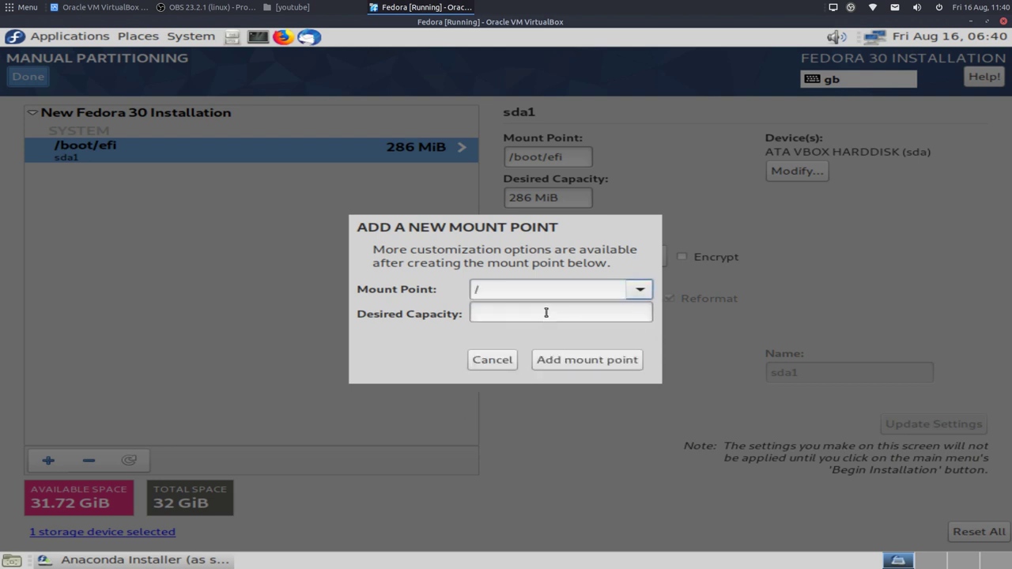
pyautogui.click(548, 312)
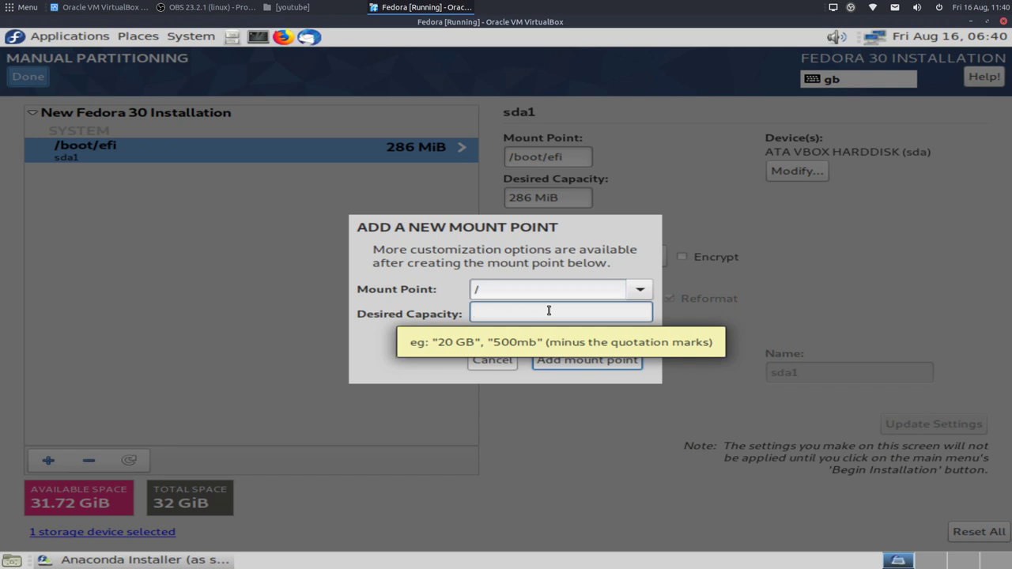
pyautogui.write('20')
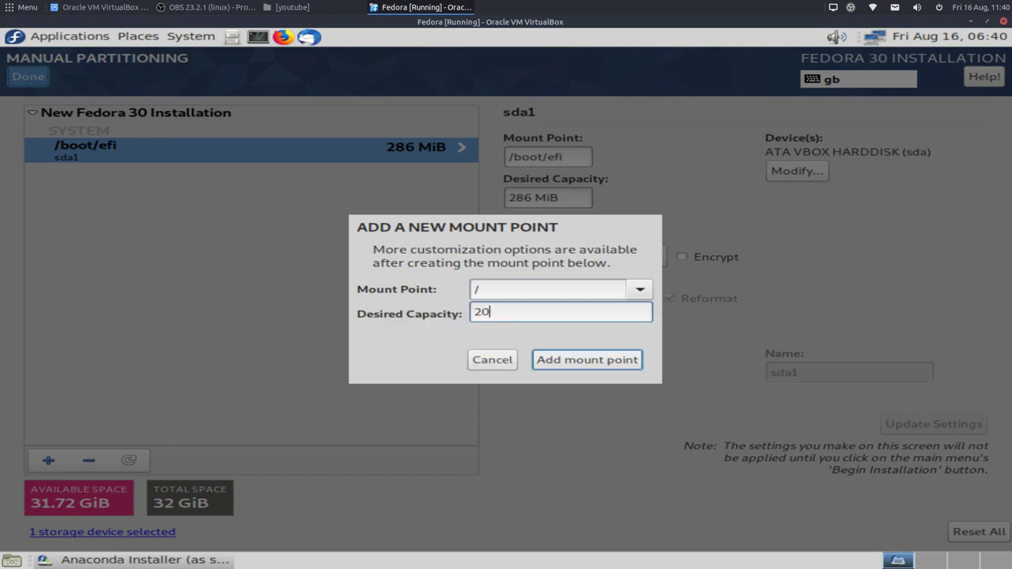
pyautogui.write('gb')
pyautogui.click(571, 360)
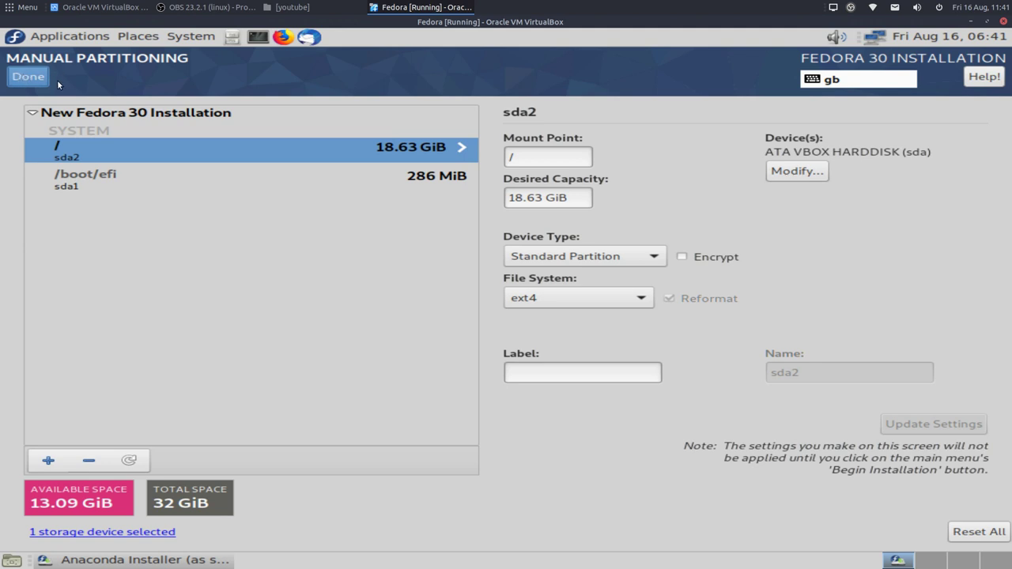
# Step: Finish manual partitioning, dismissing the missing swap partition warning, to reach the Summary of Changes
pyautogui.click(27, 83)
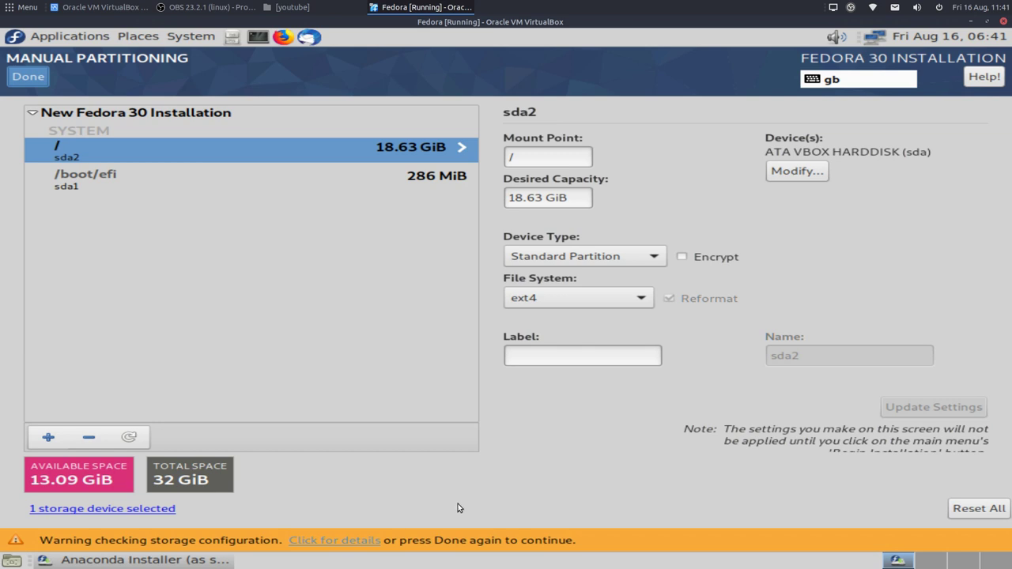
pyautogui.click(342, 541)
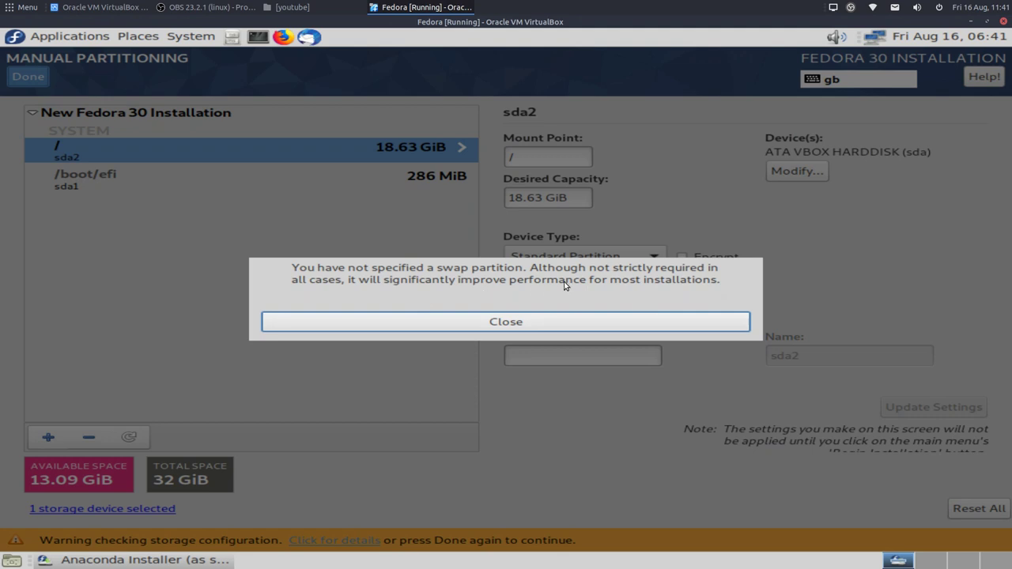
pyautogui.click(501, 322)
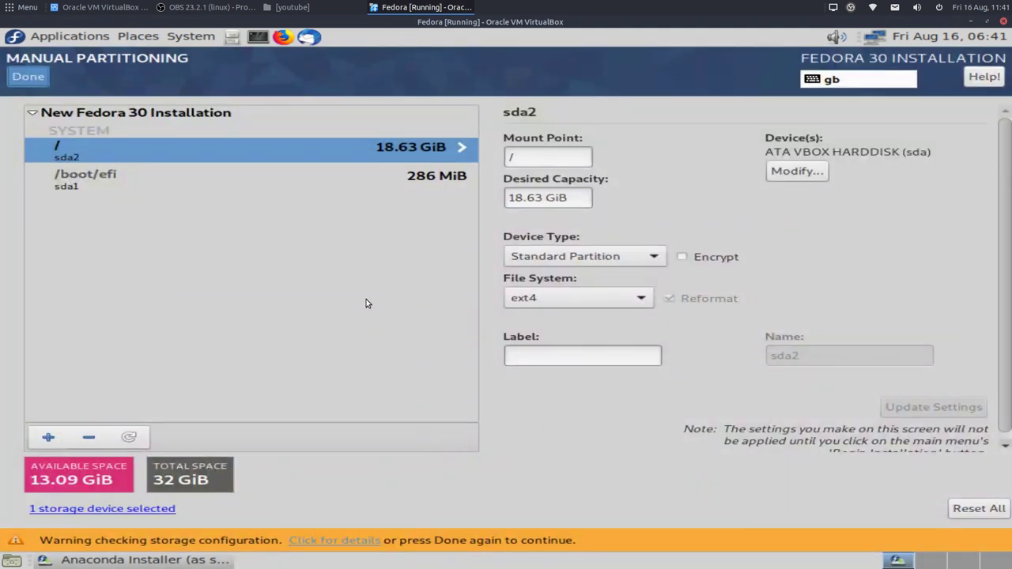
pyautogui.click(28, 76)
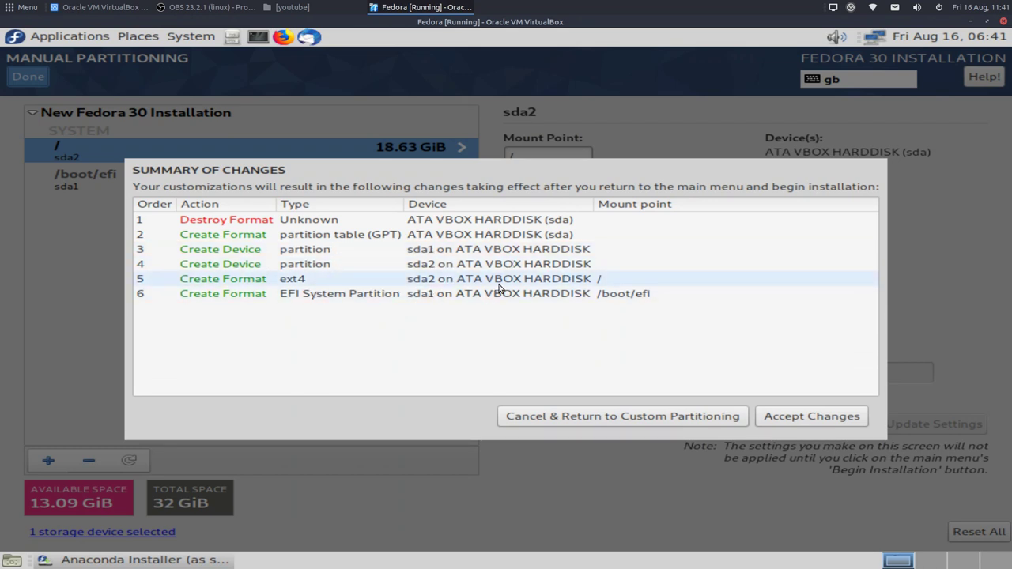
# Step: Accept the six listed disk changes in the Summary of Changes dialog
pyautogui.click(813, 419)
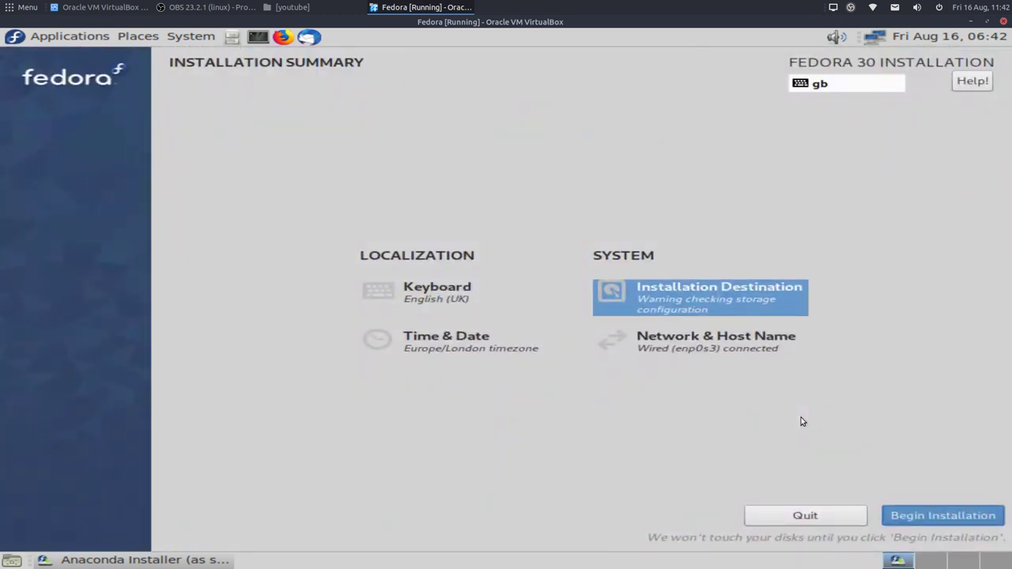
# Step: Begin the Fedora installation and set and confirm the root password
pyautogui.click(935, 515)
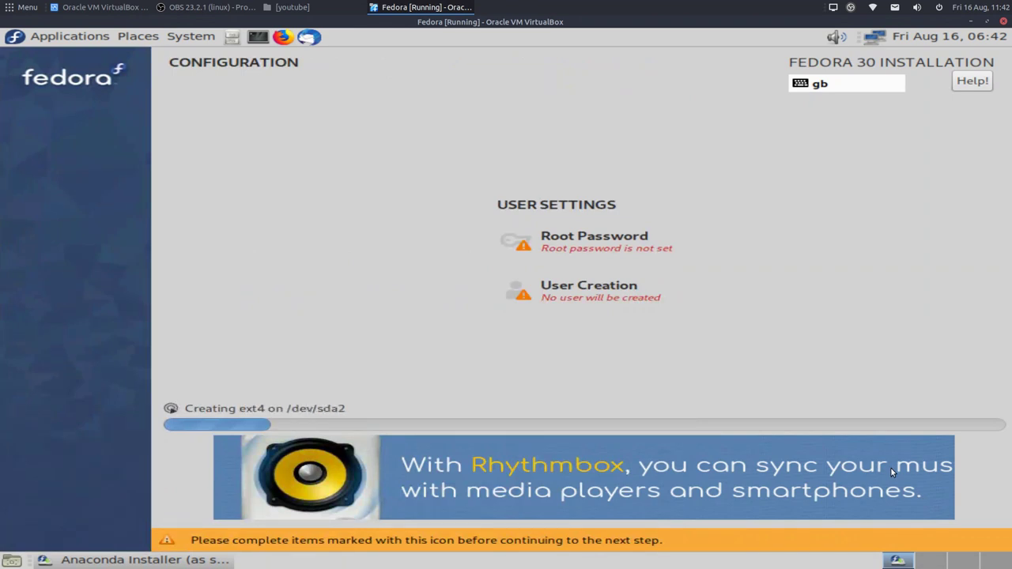
pyautogui.click(568, 239)
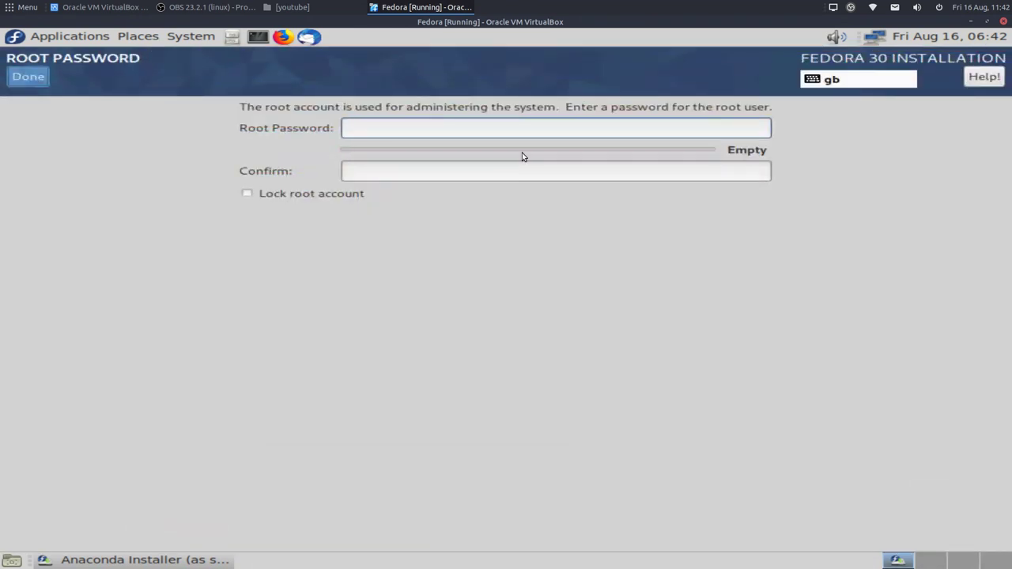
pyautogui.write('******')
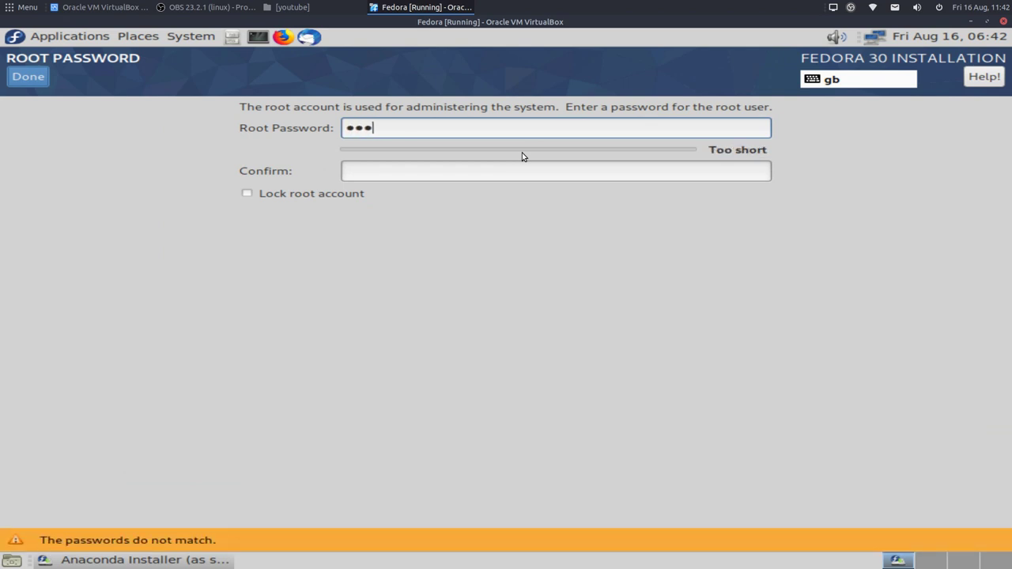
pyautogui.write('*')
pyautogui.press('Tab')
pyautogui.write('*******')
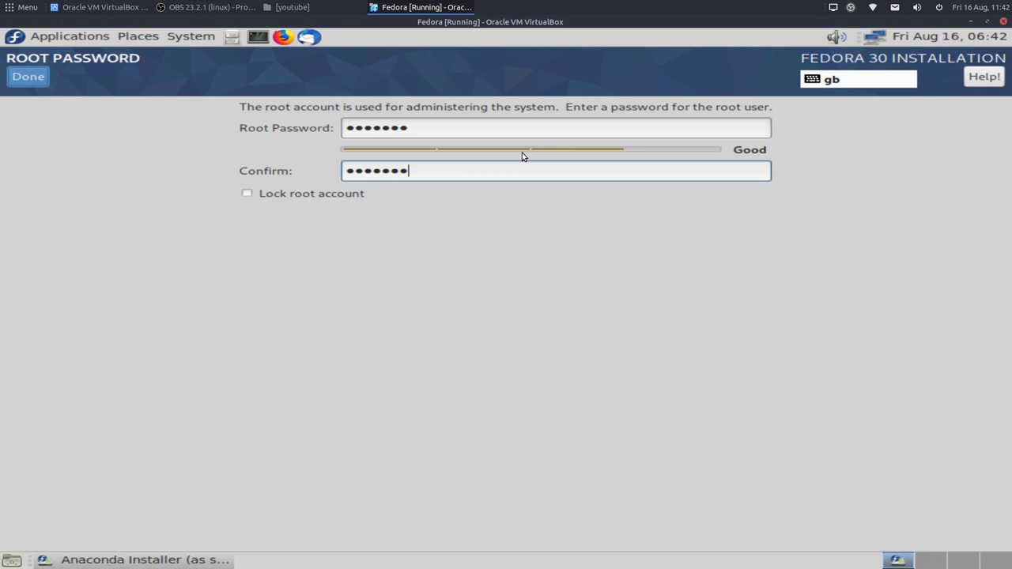
pyautogui.click(28, 78)
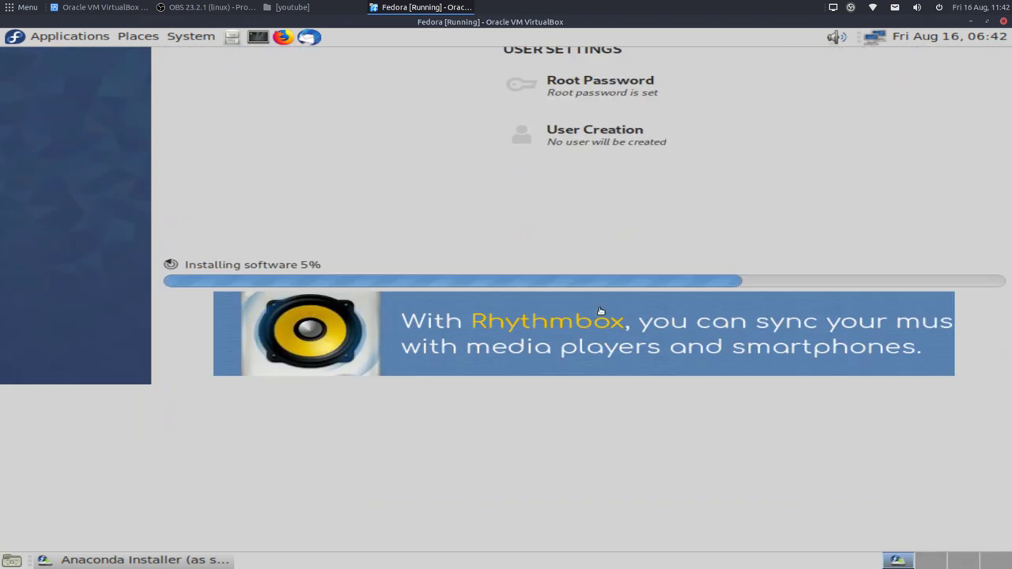
# Step: Create a user with a full name, password and administrator rights, then save it
pyautogui.click(600, 310)
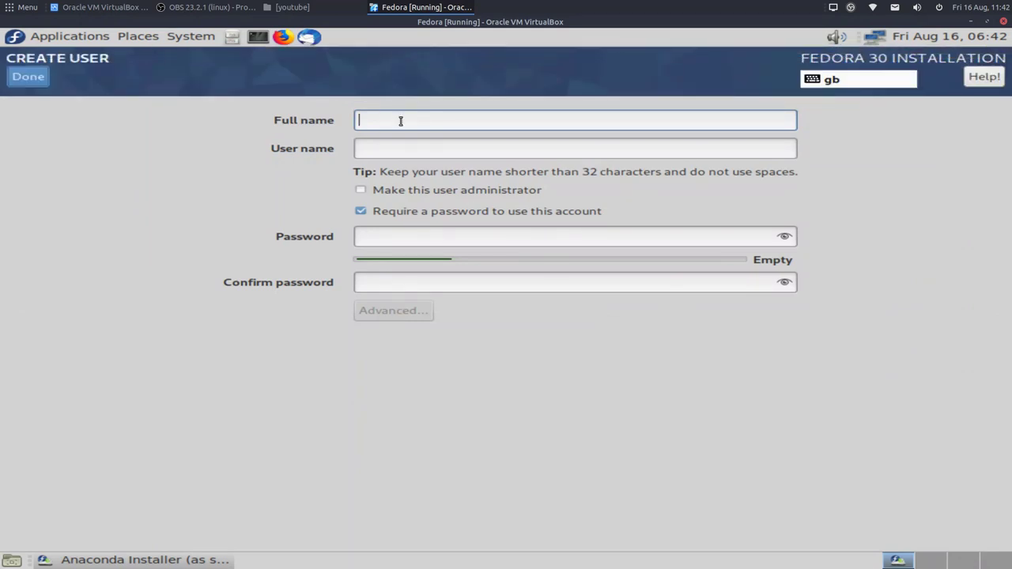
pyautogui.write('otb')
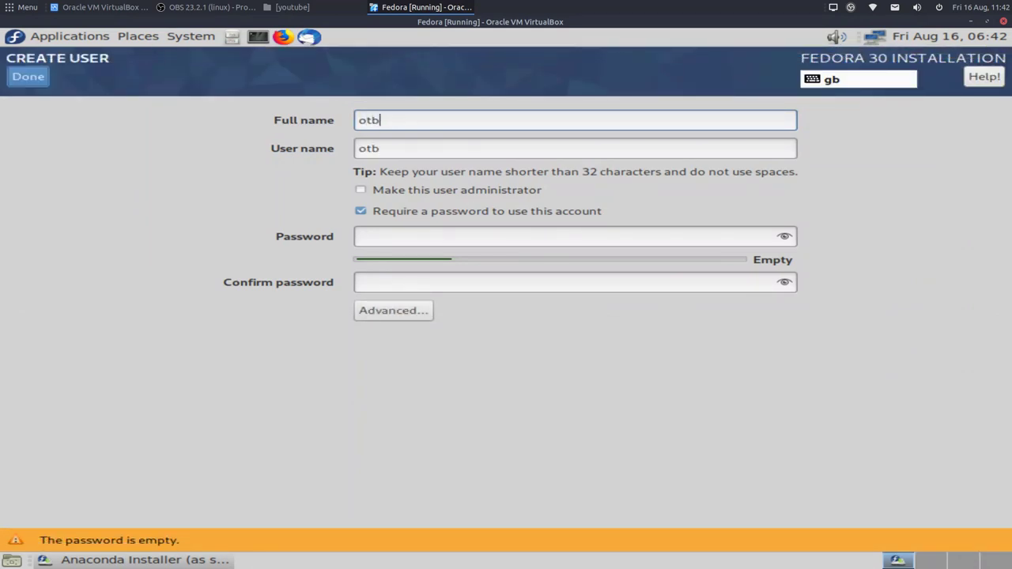
pyautogui.click(381, 234)
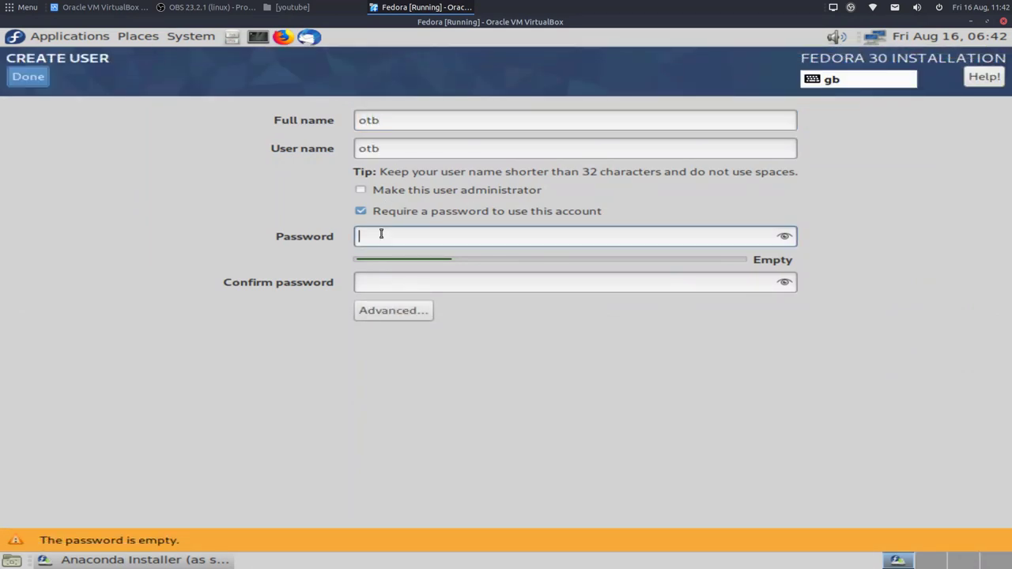
pyautogui.write('123456')
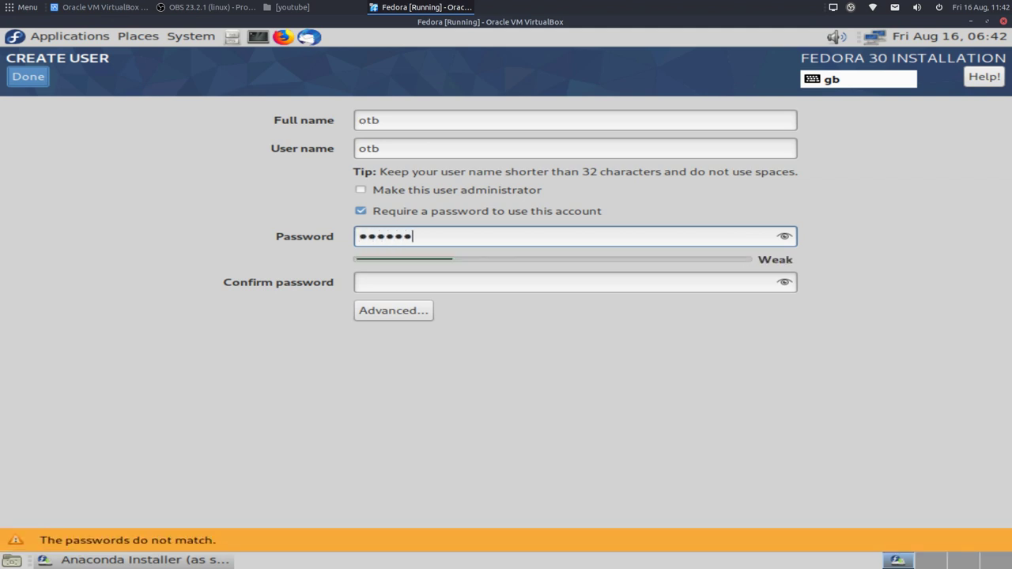
pyautogui.write('7')
pyautogui.press('Tab')
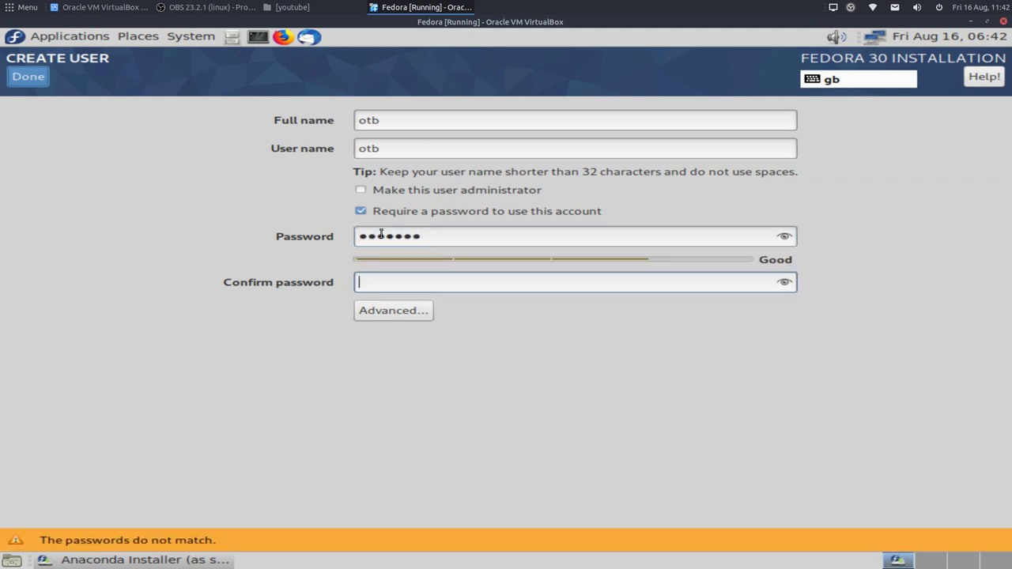
pyautogui.write('1234567')
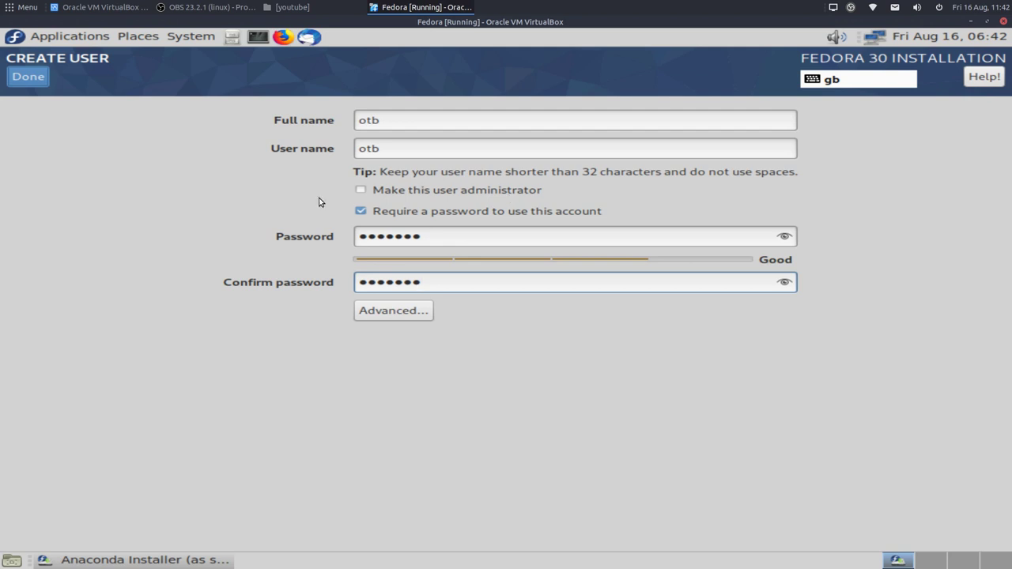
pyautogui.click(362, 191)
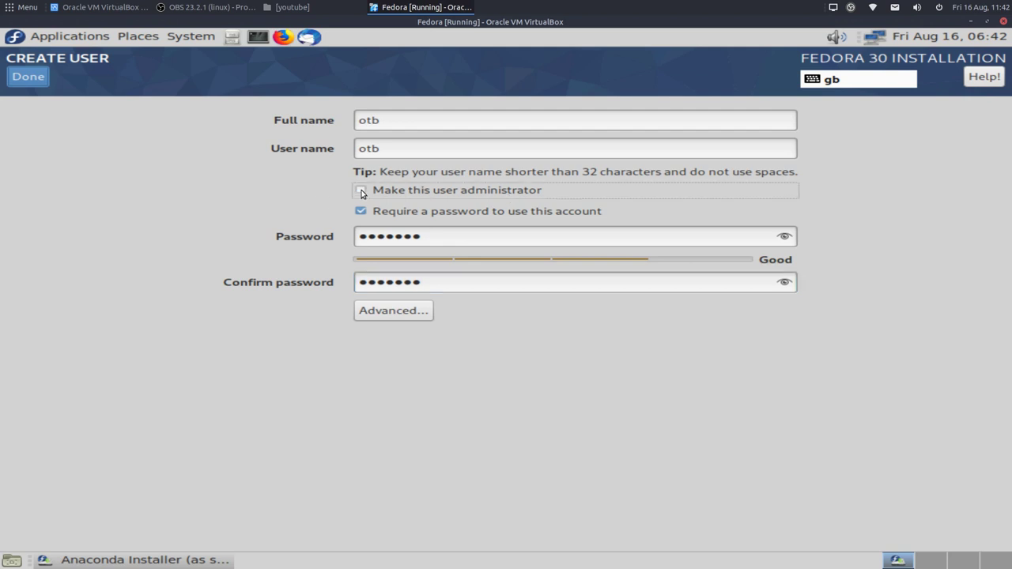
pyautogui.click(361, 192)
pyautogui.click(362, 192)
pyautogui.click(36, 78)
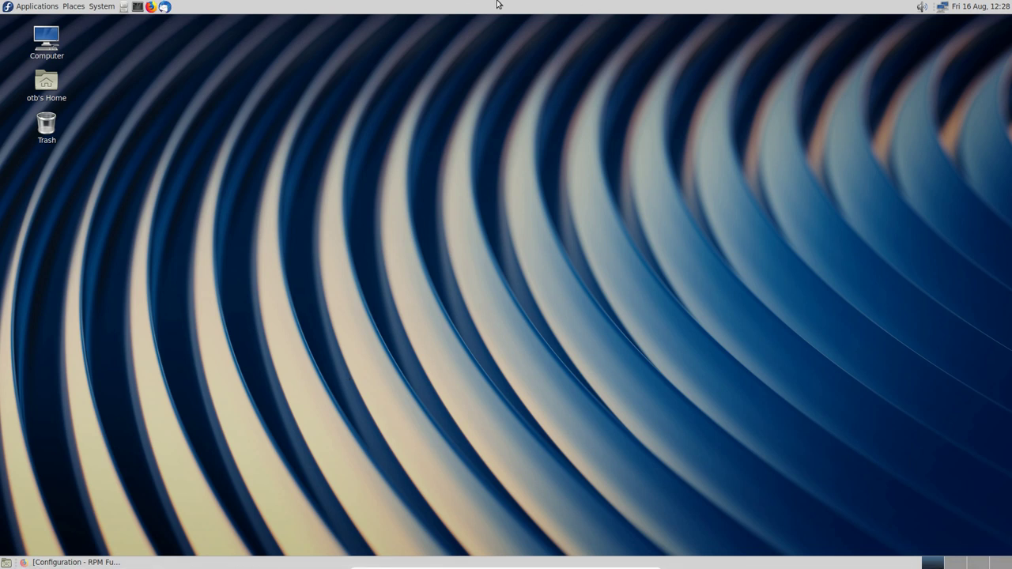
pyautogui.click(101, 7)
pyautogui.click(127, 52)
pyautogui.click(563, 281)
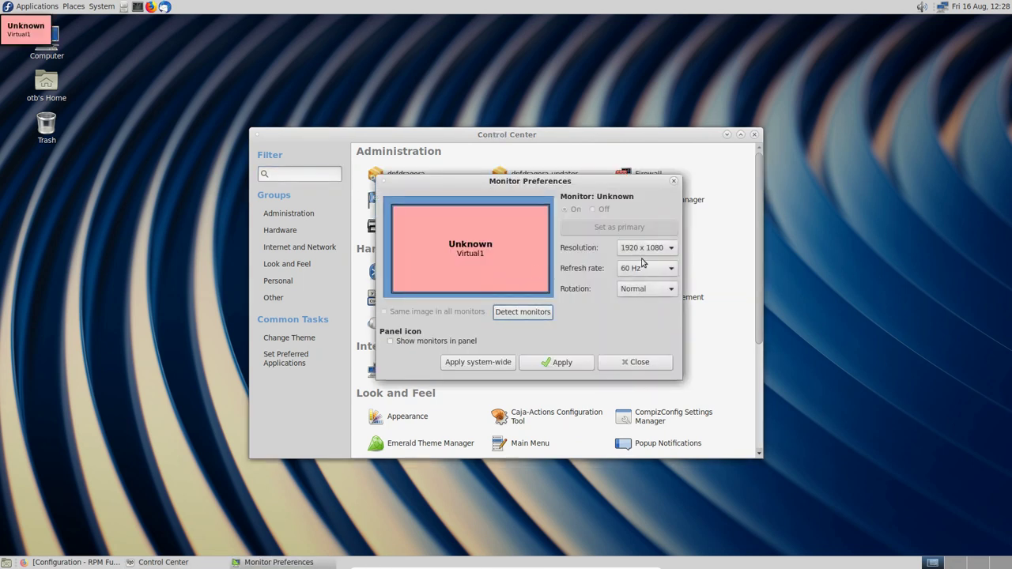
pyautogui.click(638, 362)
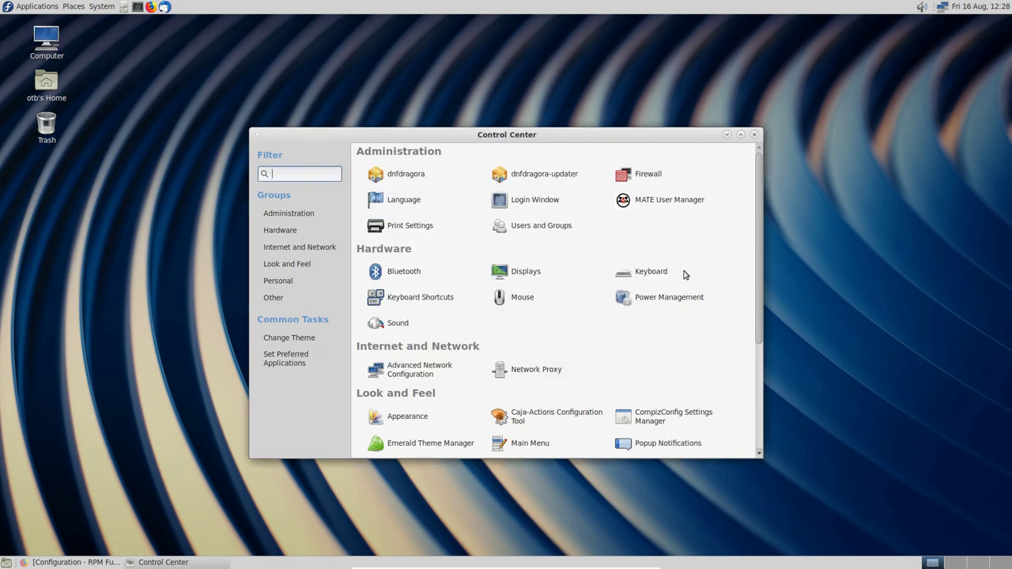
pyautogui.click(755, 136)
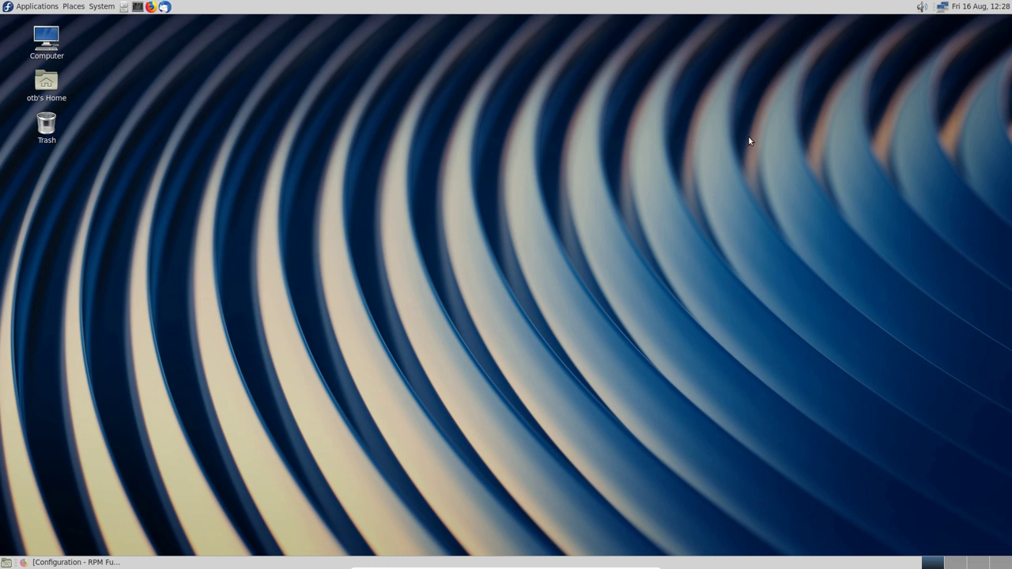
pyautogui.click(136, 7)
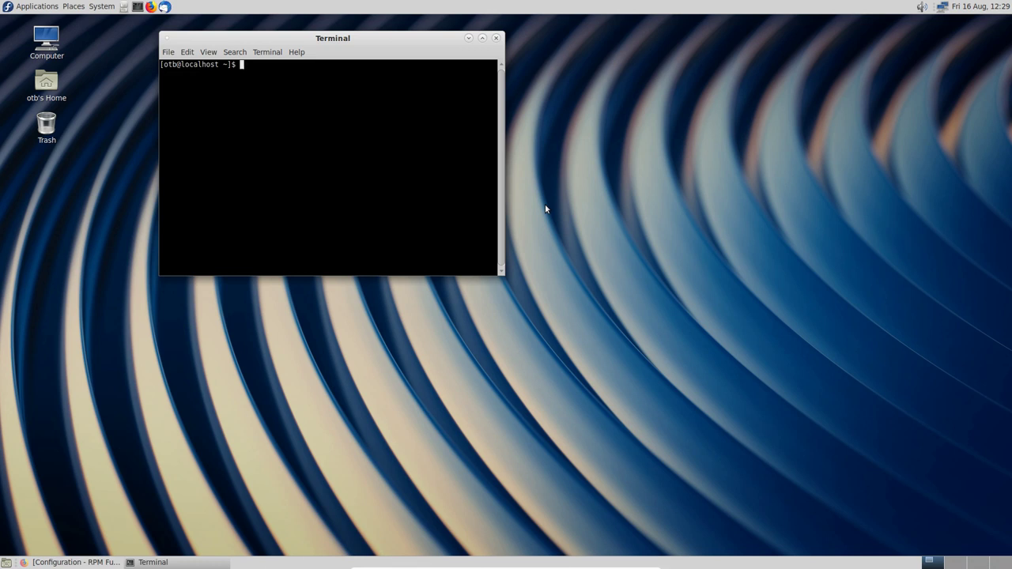
# Step: Check the new user's groups with the groups command, then maximize the terminal and enlarge its text
pyautogui.write('groups otb')
pyautogui.press('Return')
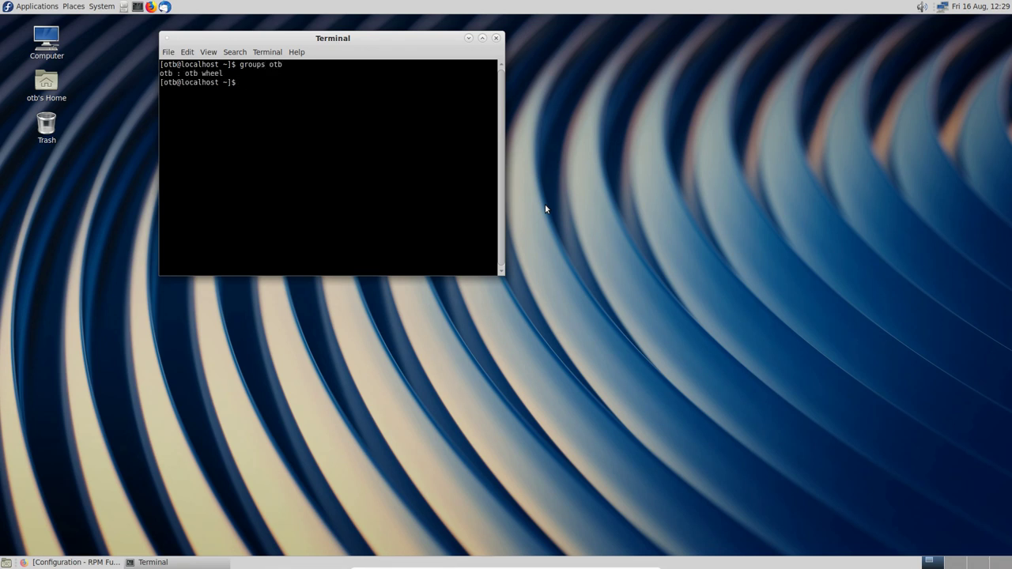
pyautogui.click(483, 38)
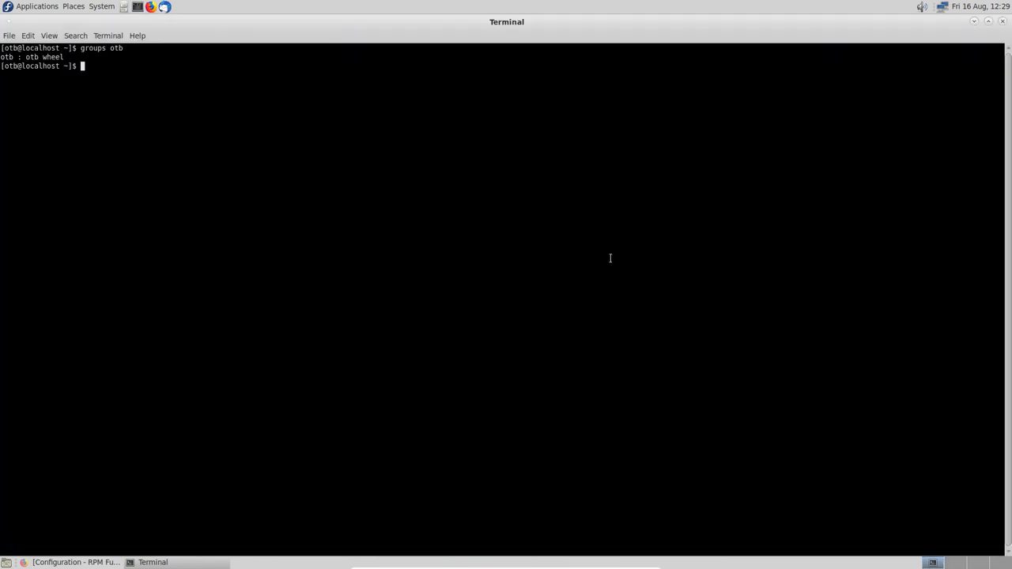
pyautogui.hotkey('ctrl', '+')
pyautogui.hotkey('ctrl', '+')
pyautogui.hotkey('ctrl', '+')
pyautogui.hotkey('ctrl', '+')
pyautogui.hotkey('ctrl', '+')
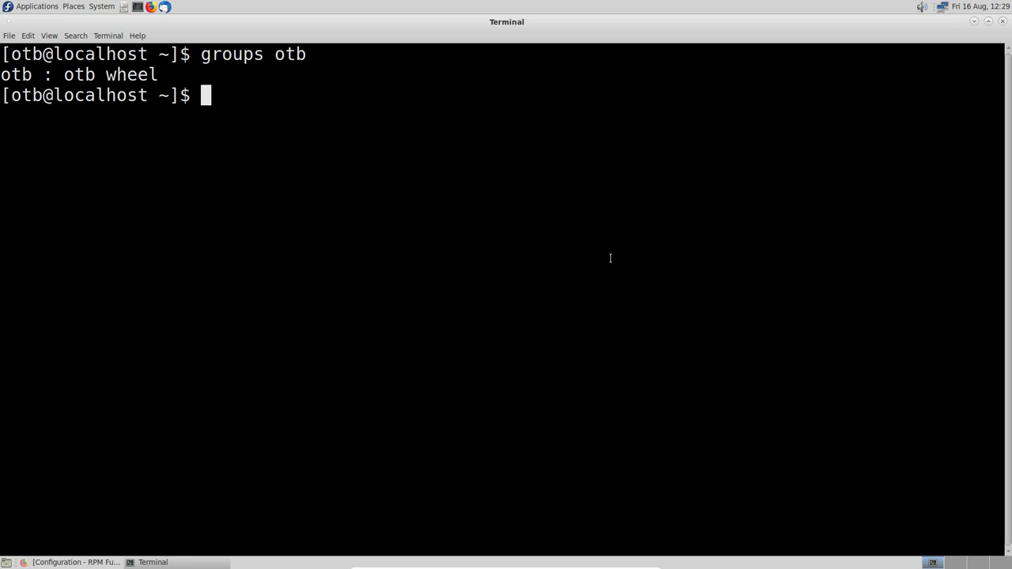
# Step: Open the Users and Groups manager from the Control Center, authenticating with the password
pyautogui.click(975, 23)
pyautogui.click(102, 6)
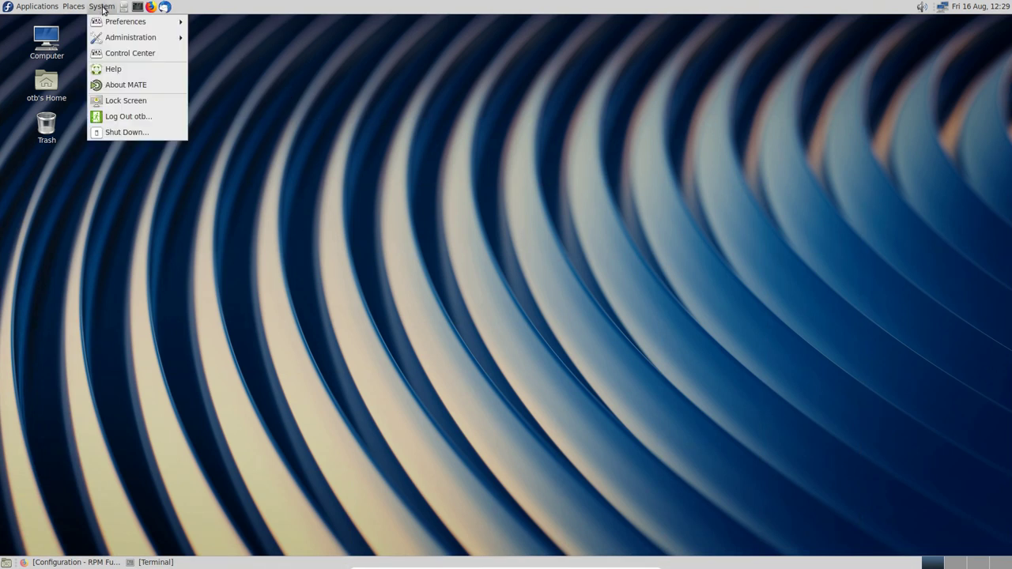
pyautogui.click(117, 52)
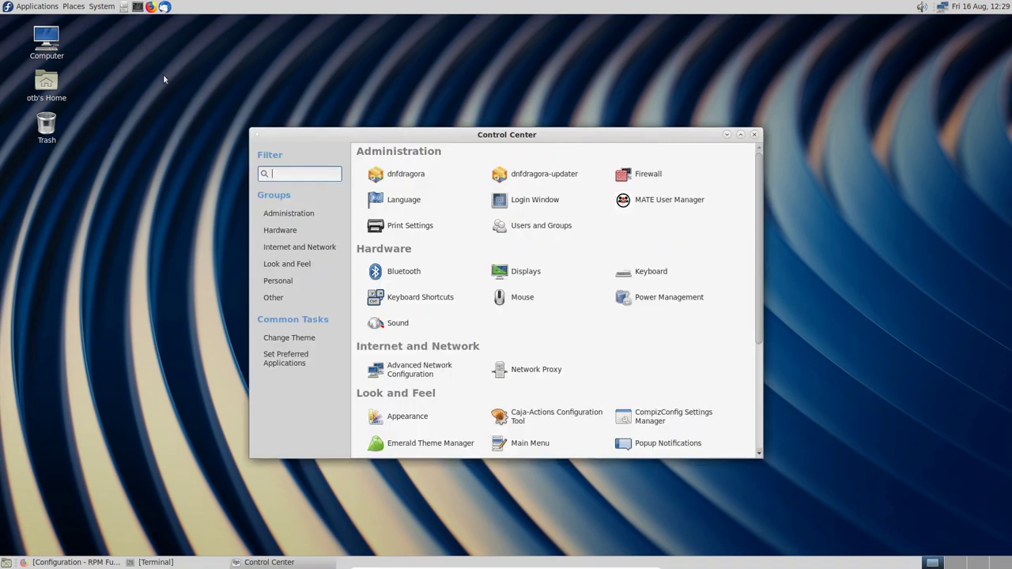
pyautogui.click(541, 227)
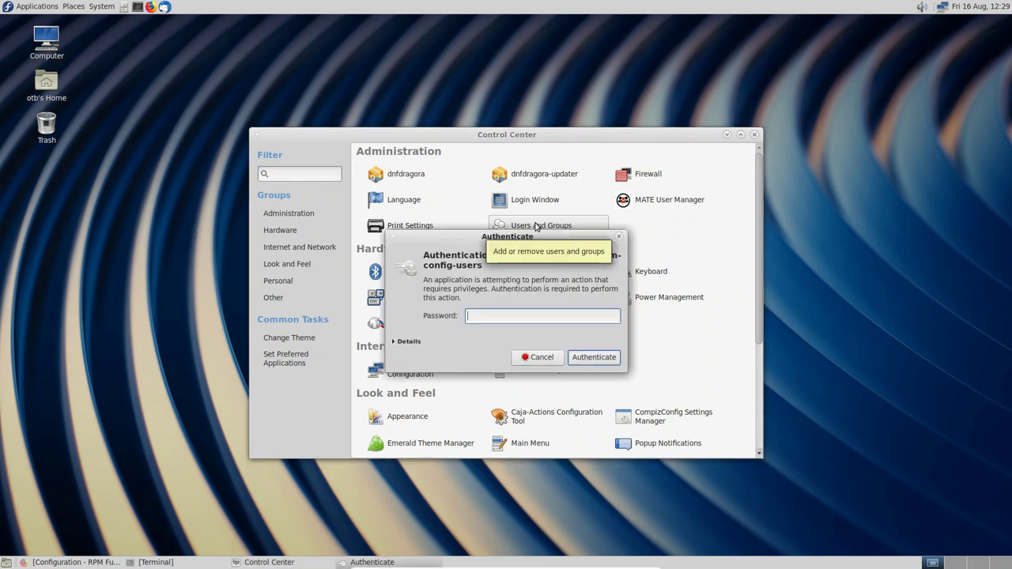
pyautogui.write('*********')
pyautogui.press('Return')
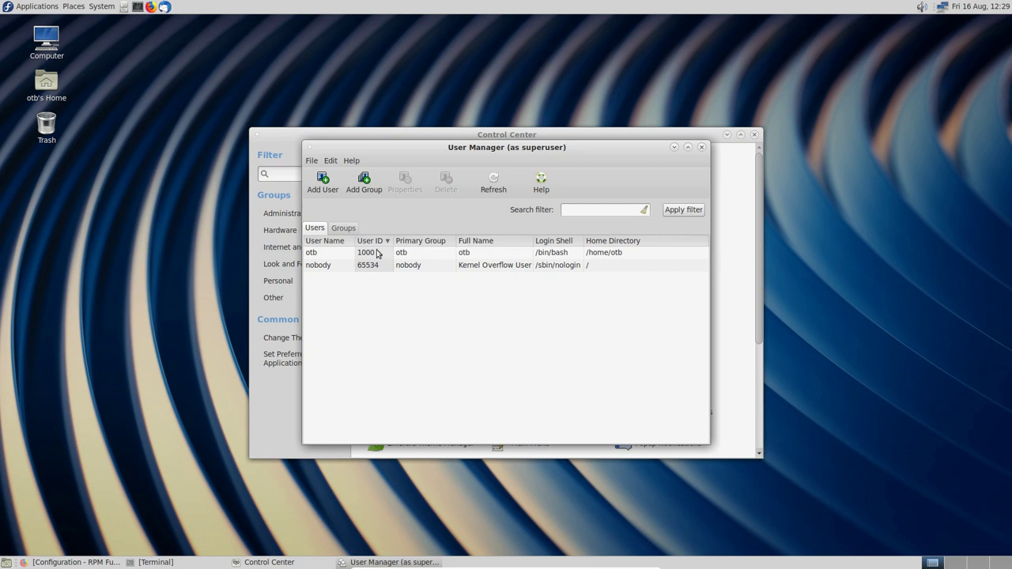
# Step: Browse the User Manager's user and group lists, cancelling an accidental new-group dialog
pyautogui.click(359, 253)
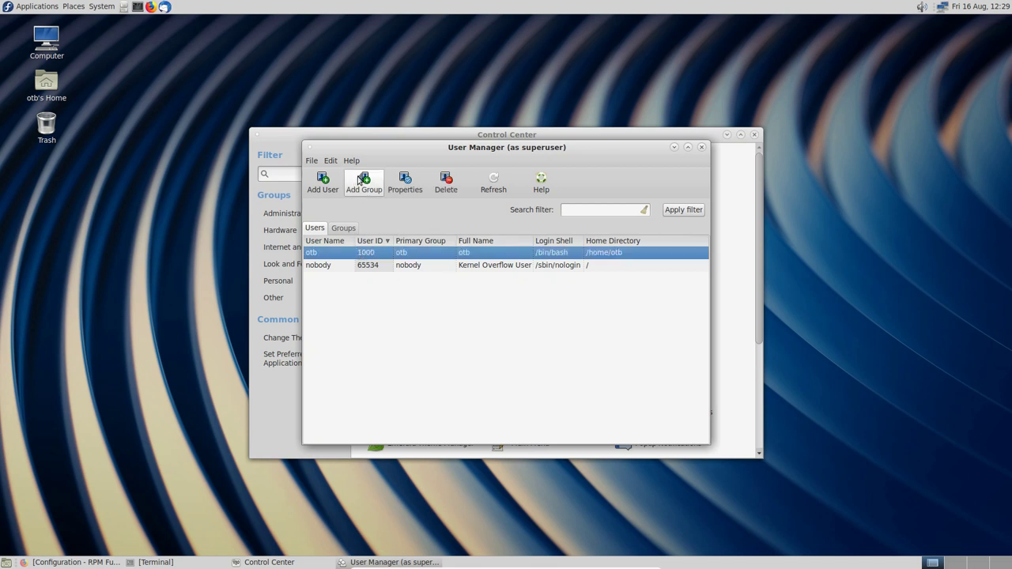
pyautogui.click(360, 180)
pyautogui.click(510, 321)
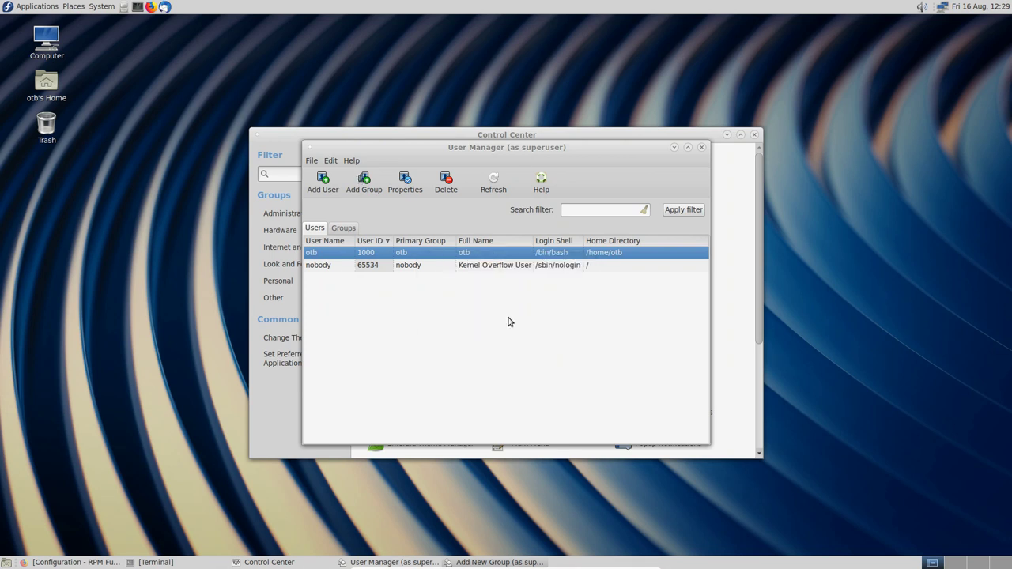
pyautogui.click(345, 228)
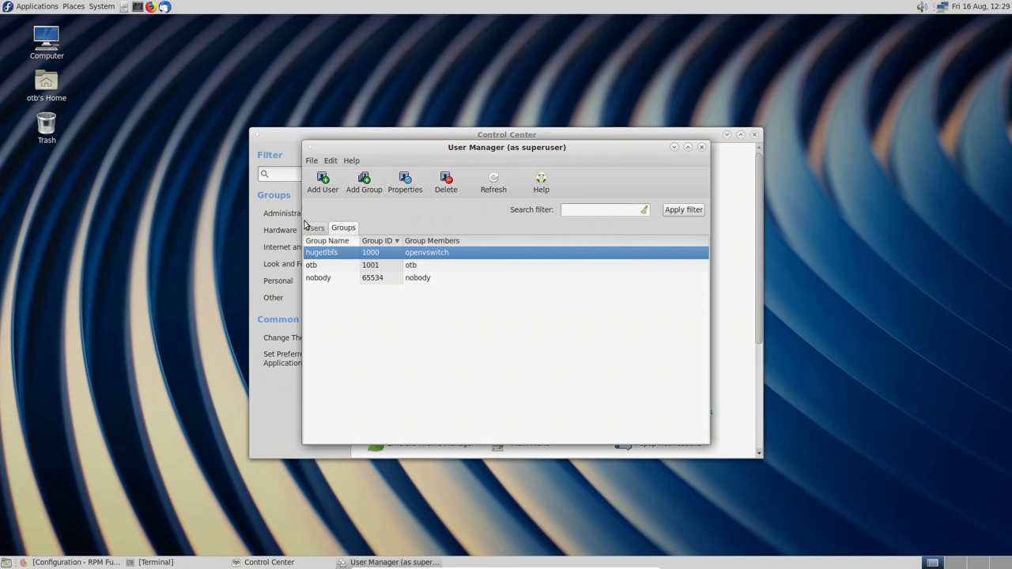
pyautogui.click(319, 230)
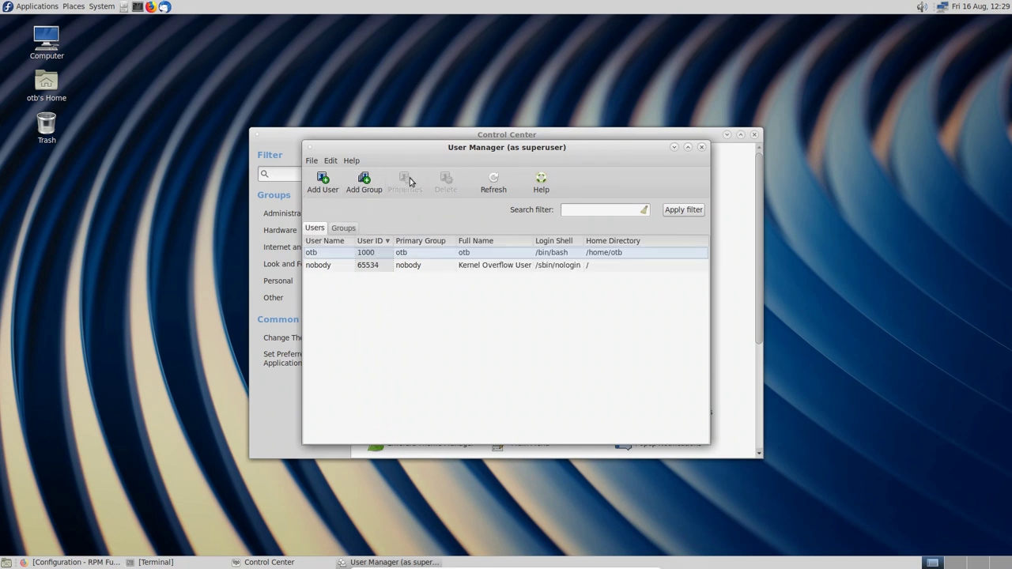
# Step: Open the main user's properties and confirm wheel membership on the Groups tab
pyautogui.click(336, 255)
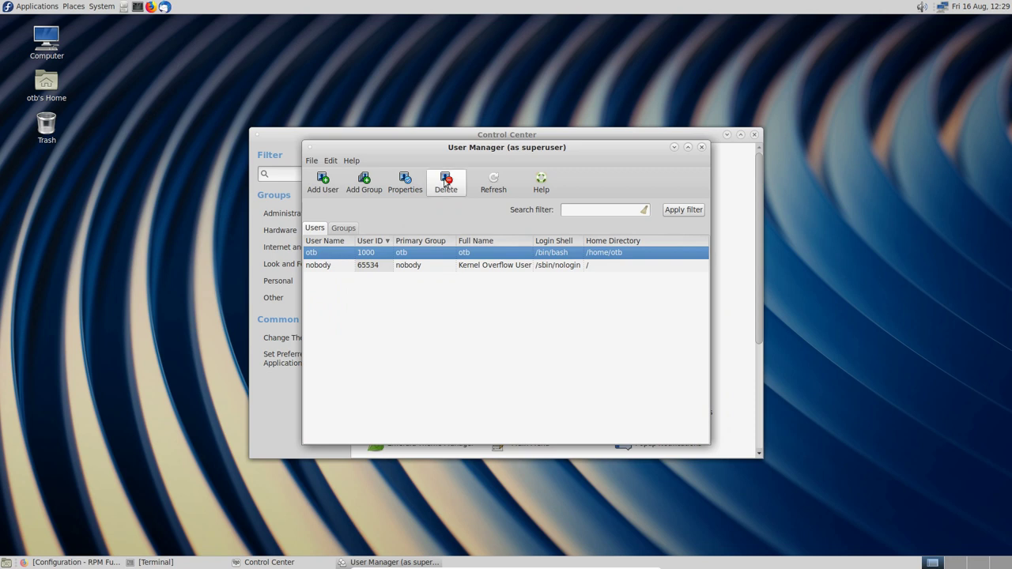
pyautogui.click(405, 182)
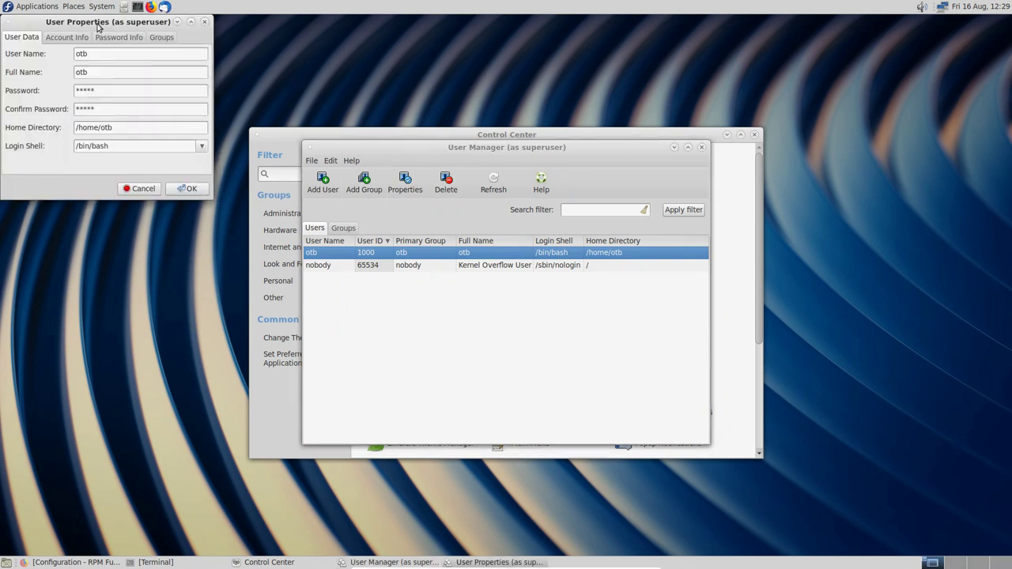
pyautogui.moveTo(96, 24); pyautogui.dragTo(559, 196)
pyautogui.click(622, 210)
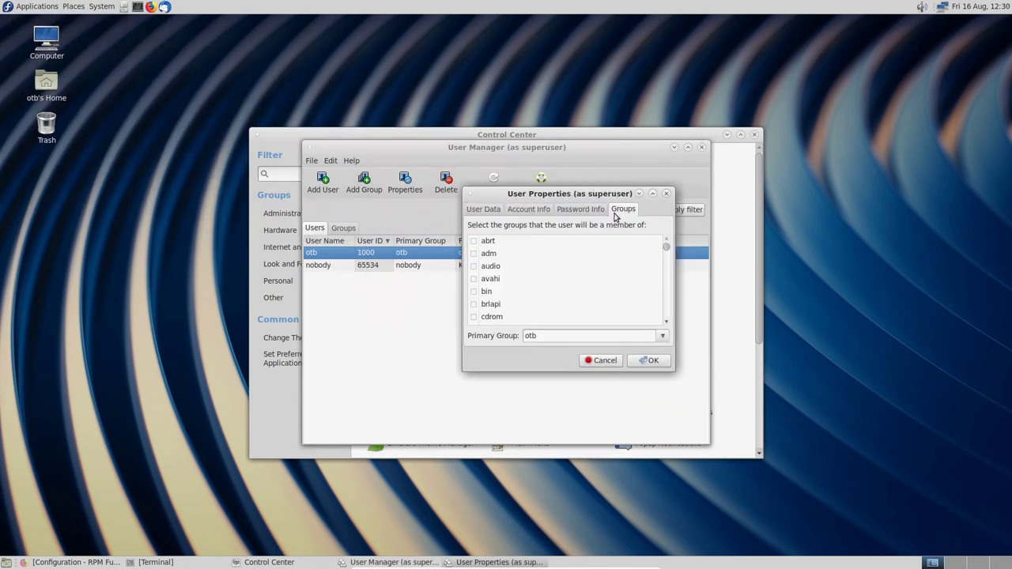
pyautogui.scroll(-10, 527, 291)
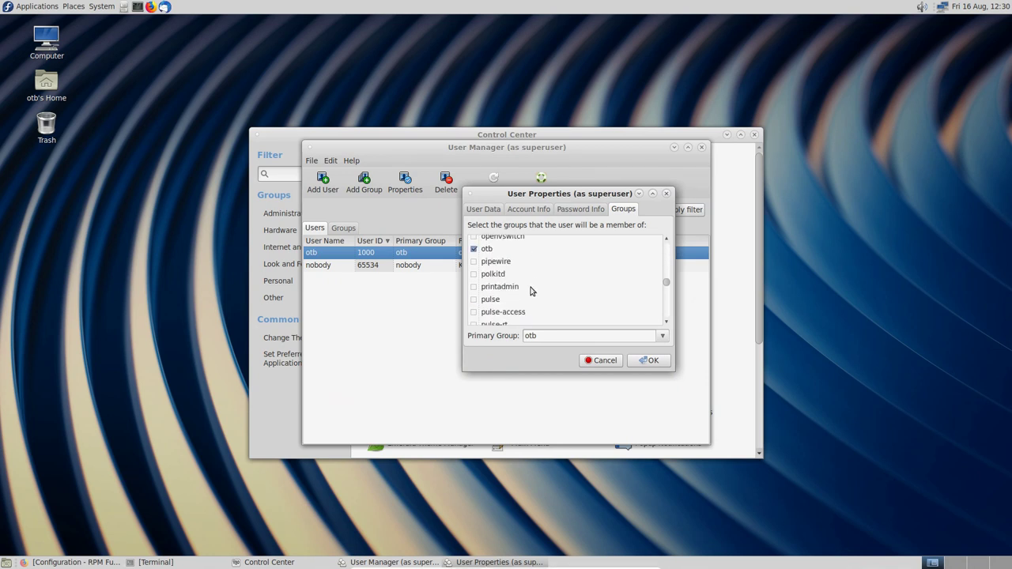
pyautogui.scroll(-12, 538, 293)
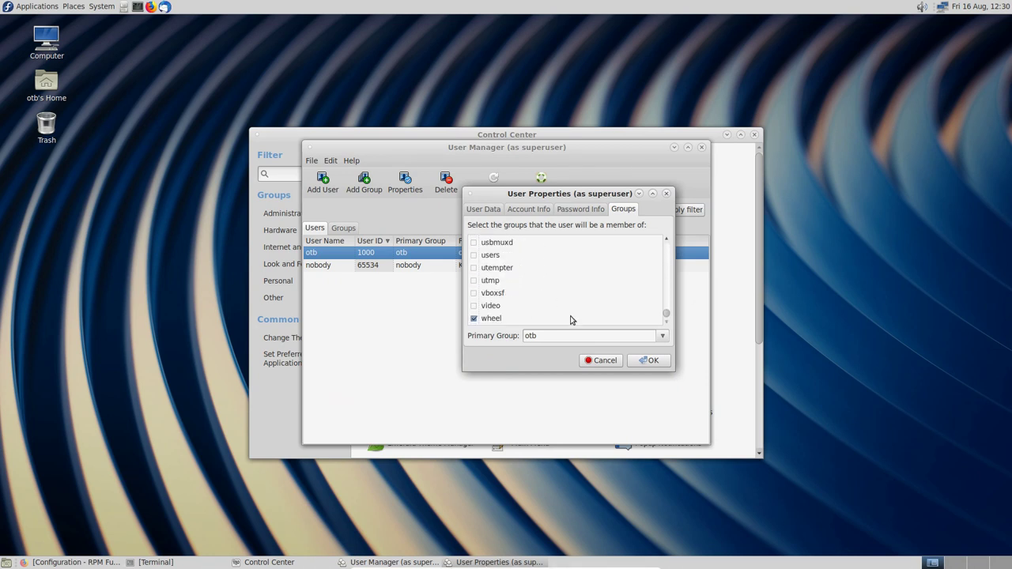
# Step: Close the properties and User Manager without changes and return to the terminal
pyautogui.click(601, 361)
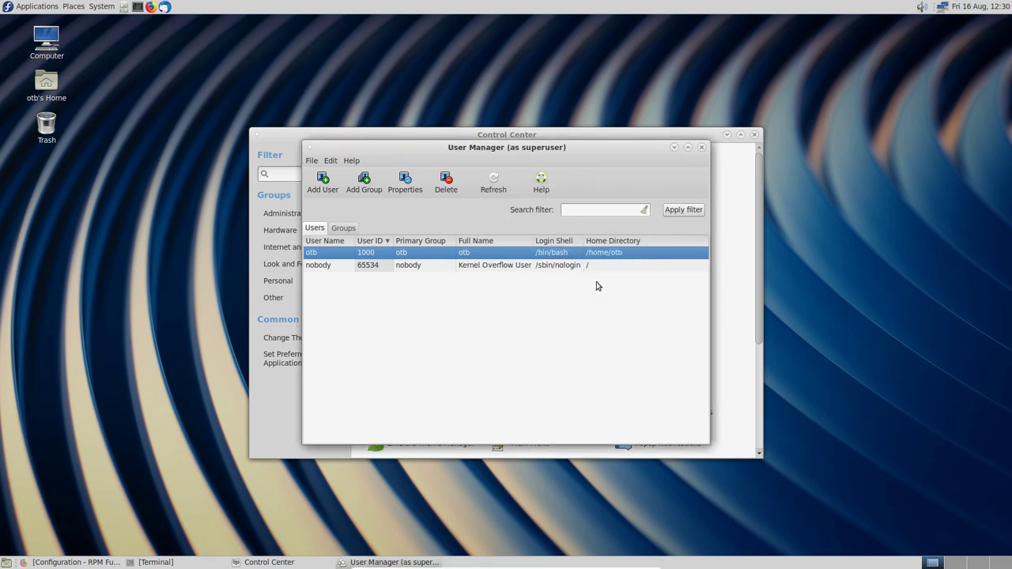
pyautogui.click(702, 147)
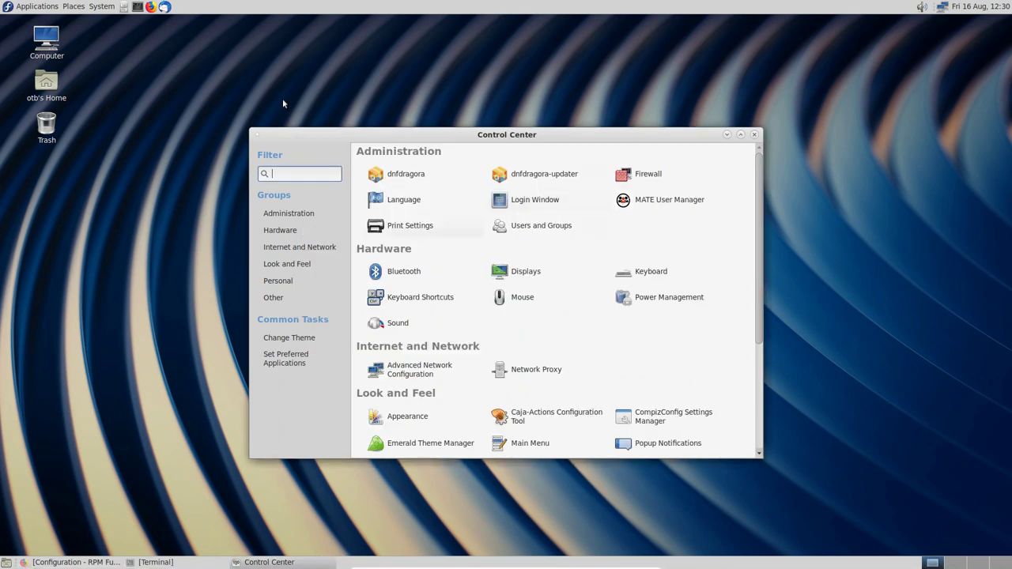
pyautogui.click(198, 562)
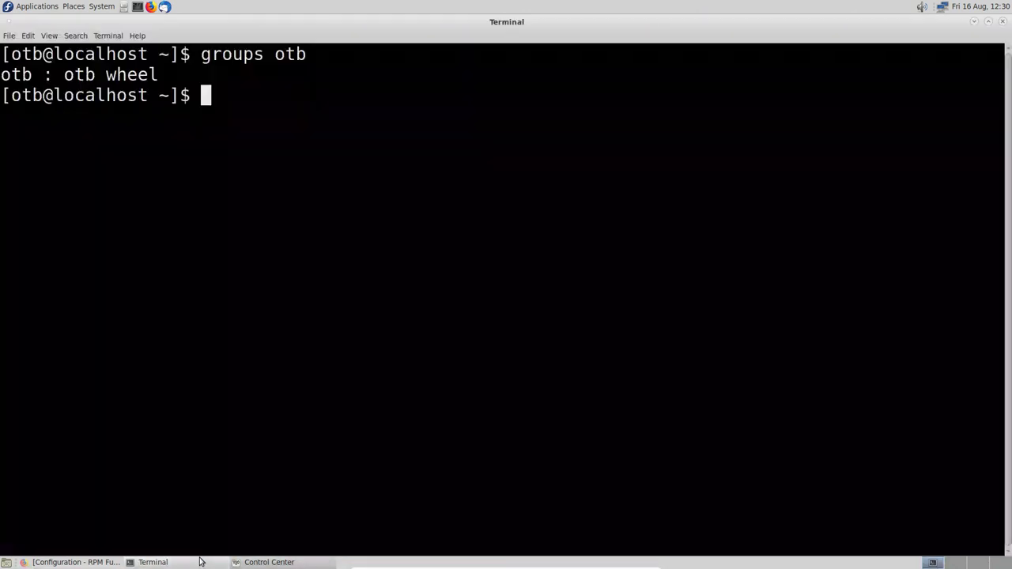
# Step: Become root with su - and the root password
pyautogui.write('su -')
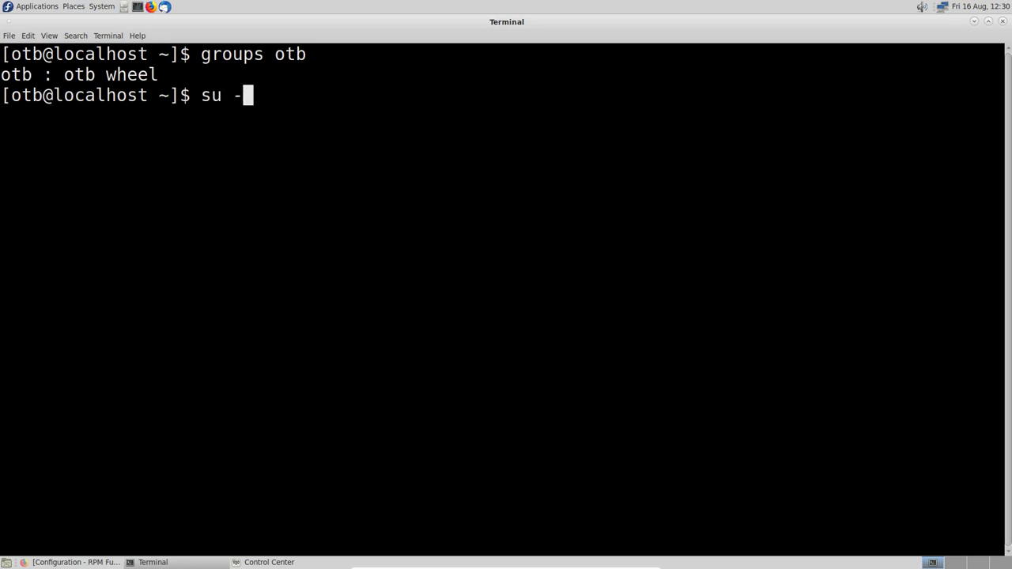
pyautogui.press('Return')
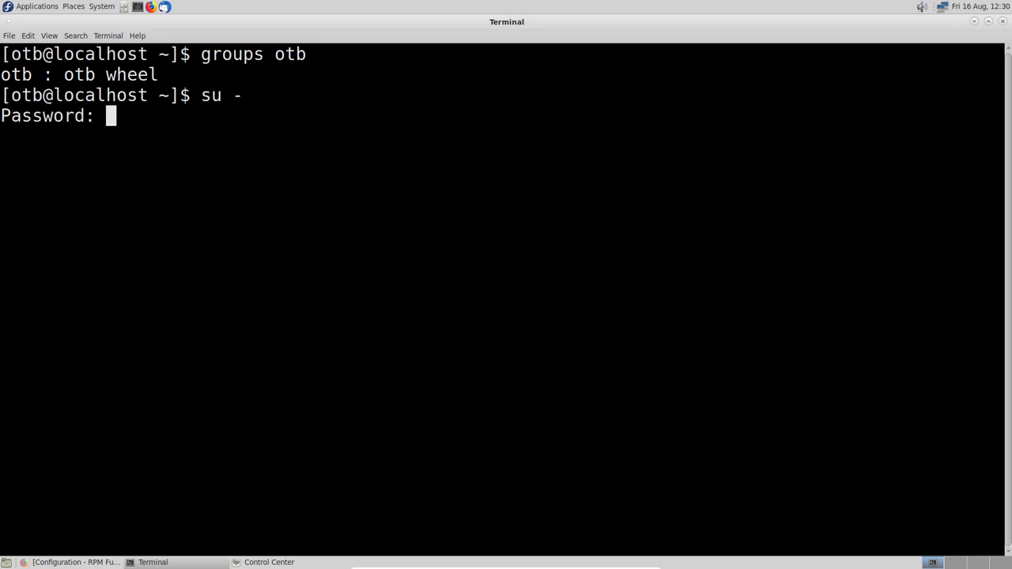
pyautogui.press('Return')
# Step: Review sudoers in visudo down to the %wheel ALL=(ALL) ALL line, quit unchanged, and close the terminal
pyautogui.write('vis')
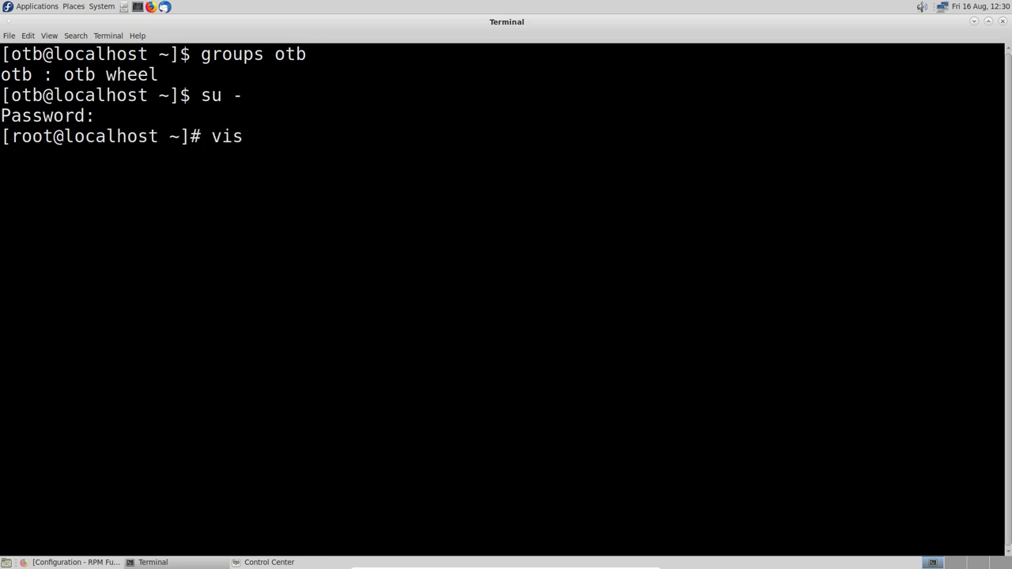
pyautogui.write('udo')
pyautogui.press('Return')
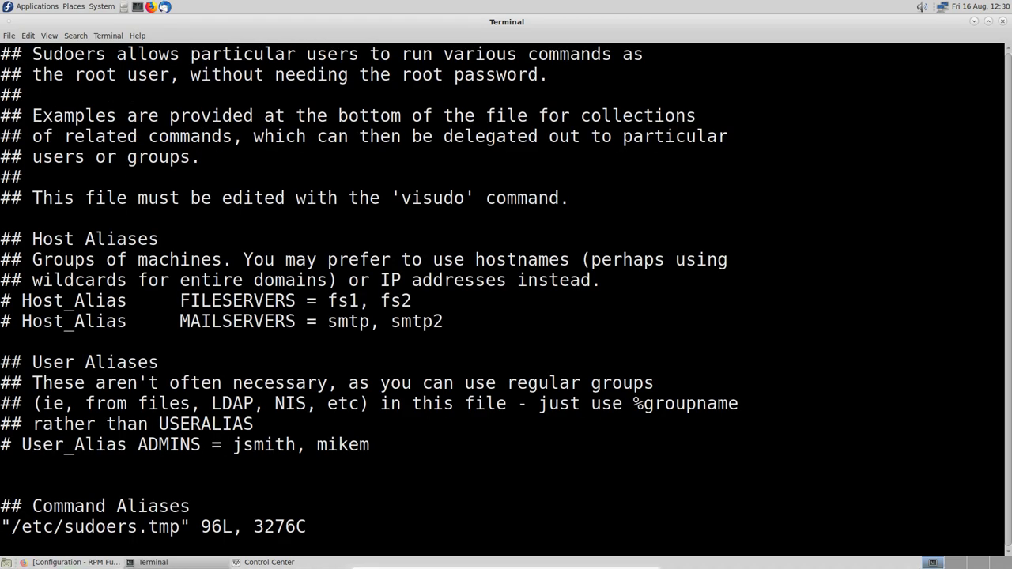
pyautogui.press('Down')
pyautogui.press('Down')
pyautogui.press('Down')
pyautogui.press('Down')
pyautogui.press('Down')
pyautogui.press('Down')
pyautogui.press('Down')
pyautogui.press('Down')
pyautogui.press('Down')
pyautogui.press('Down')
pyautogui.press('Down')
pyautogui.press('Down')
pyautogui.press('Down')
pyautogui.press('Down')
pyautogui.press('Down')
pyautogui.press('Down')
pyautogui.press('Down')
pyautogui.press('Down')
pyautogui.press('Down')
pyautogui.press('Down')
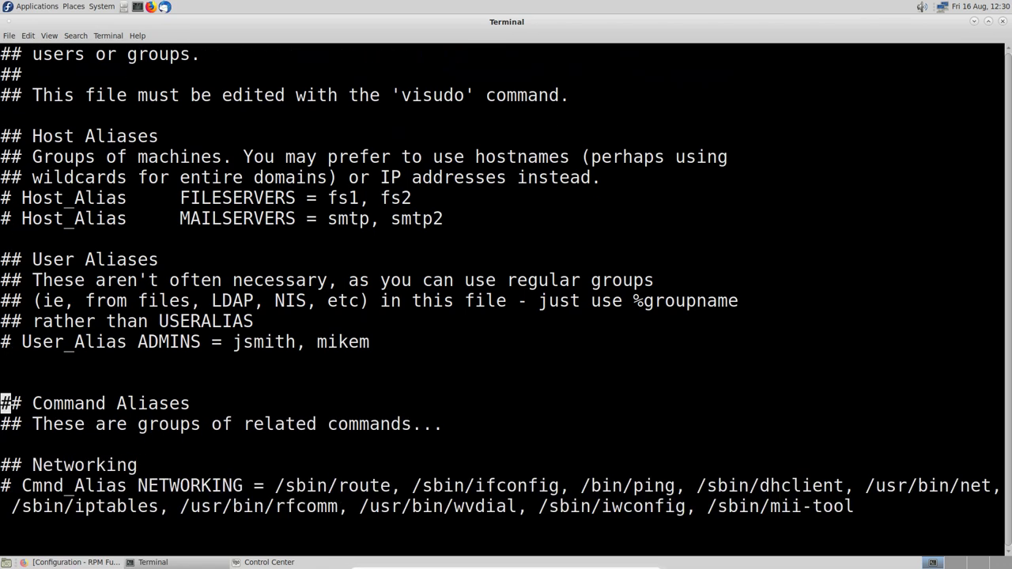
pyautogui.press('Down')
pyautogui.press('Down')
pyautogui.press('Down')
pyautogui.press('Down')
pyautogui.press('Down')
pyautogui.press('Down')
pyautogui.press('Down')
pyautogui.press('Down')
pyautogui.press('Down')
pyautogui.press('Down')
pyautogui.press('Down')
pyautogui.press('Down')
pyautogui.press('Down')
pyautogui.press('Down')
pyautogui.press('Down')
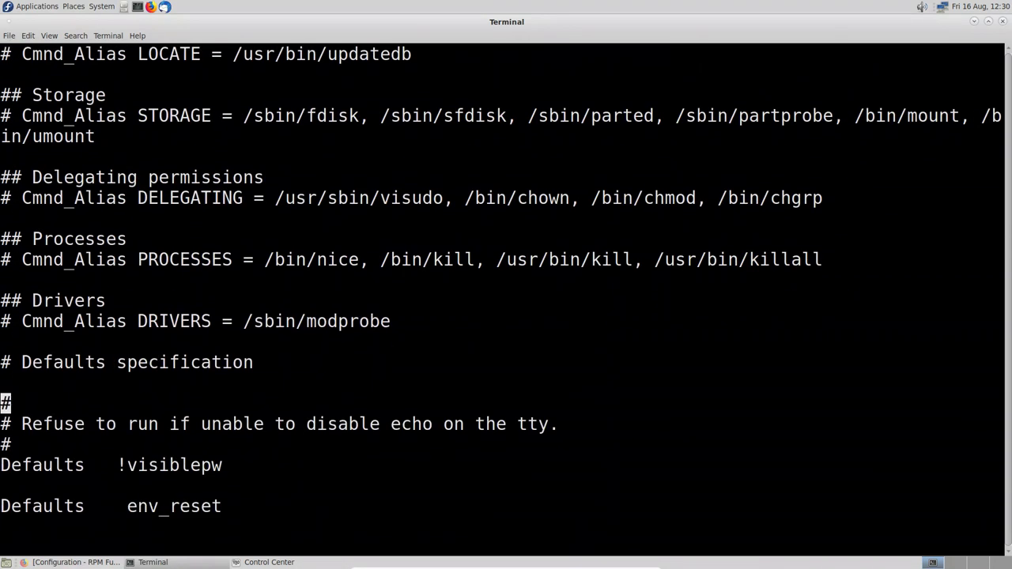
pyautogui.press('Down')
pyautogui.press('Down')
pyautogui.press('Down')
pyautogui.press('Down')
pyautogui.press('Down')
pyautogui.press('Down')
pyautogui.press('Down')
pyautogui.press('Down')
pyautogui.press('Down')
pyautogui.press('Down')
pyautogui.press('Down')
pyautogui.press('Down')
pyautogui.press('Down')
pyautogui.press('Down')
pyautogui.press('Down')
pyautogui.press('Down')
pyautogui.press('Down')
pyautogui.press('Down')
pyautogui.press('Down')
pyautogui.press('Down')
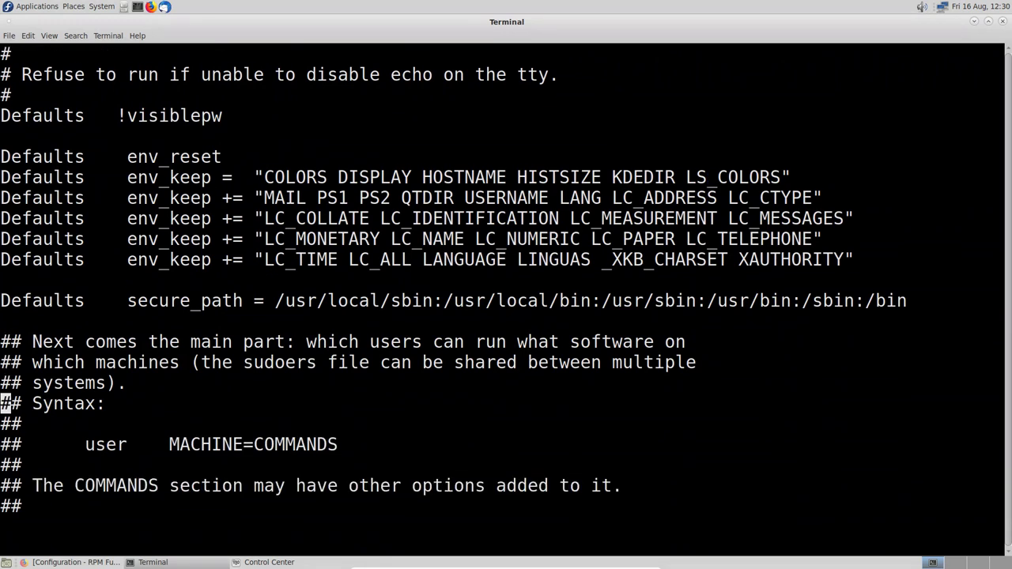
pyautogui.press('Down')
pyautogui.press('Down')
pyautogui.press('Down')
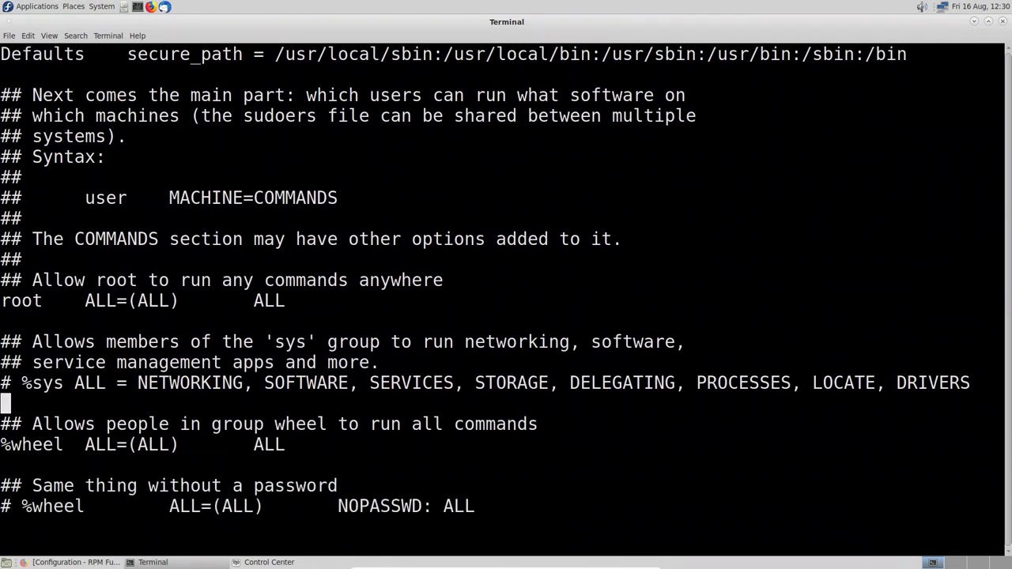
pyautogui.press('Down')
pyautogui.press('Down')
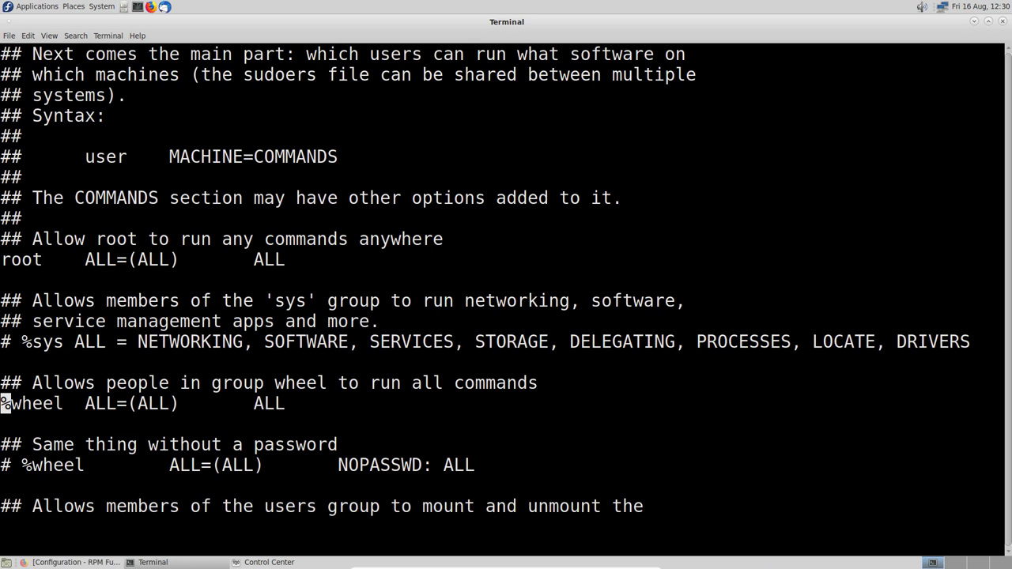
pyautogui.write(':q')
pyautogui.press('Return')
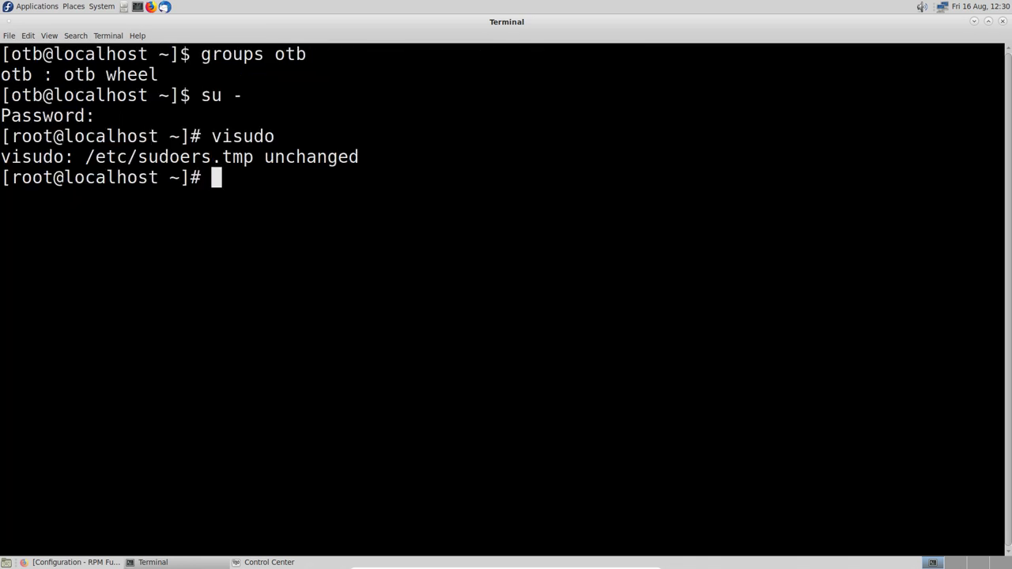
pyautogui.click(1003, 21)
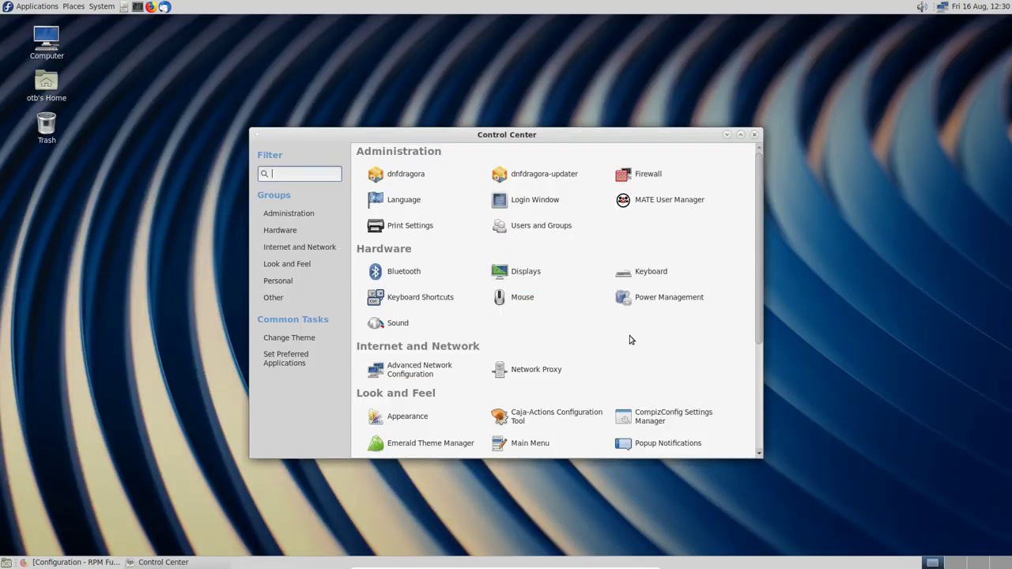
# Step: Confirm closing the terminal, launch dnfdragora, let its package list load, then quit it
pyautogui.click(606, 333)
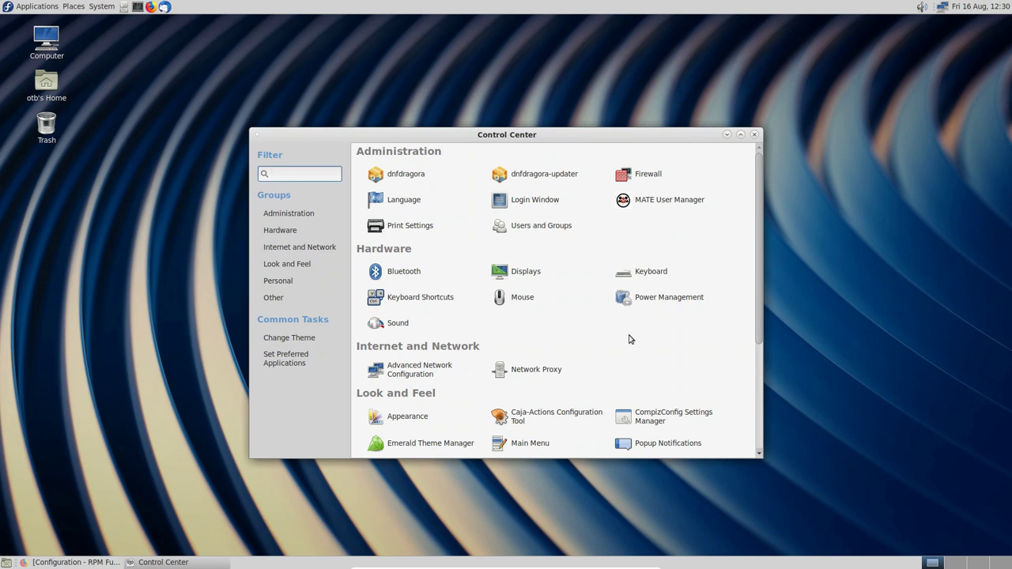
pyautogui.click(401, 175)
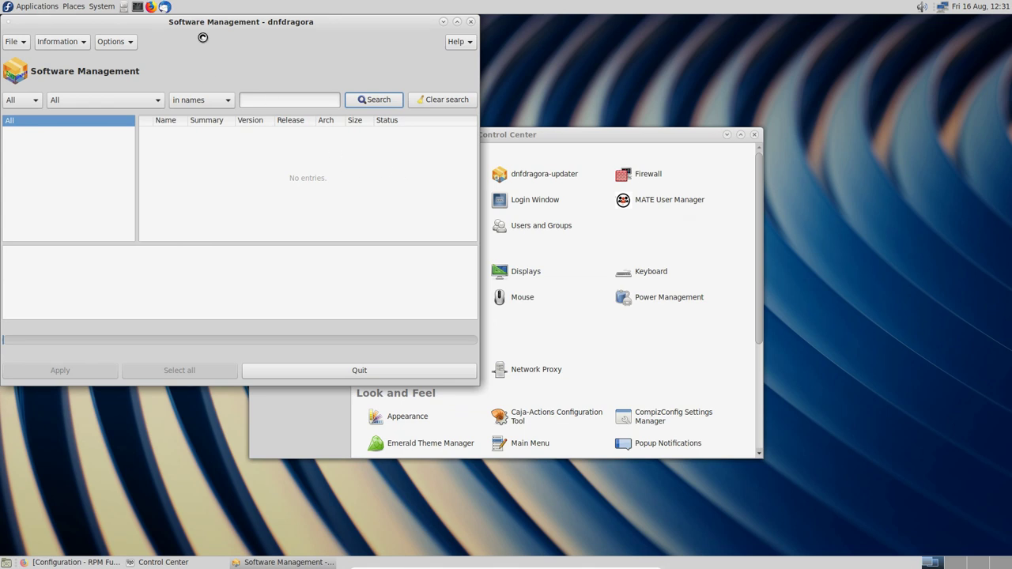
pyautogui.moveTo(206, 26); pyautogui.dragTo(408, 64)
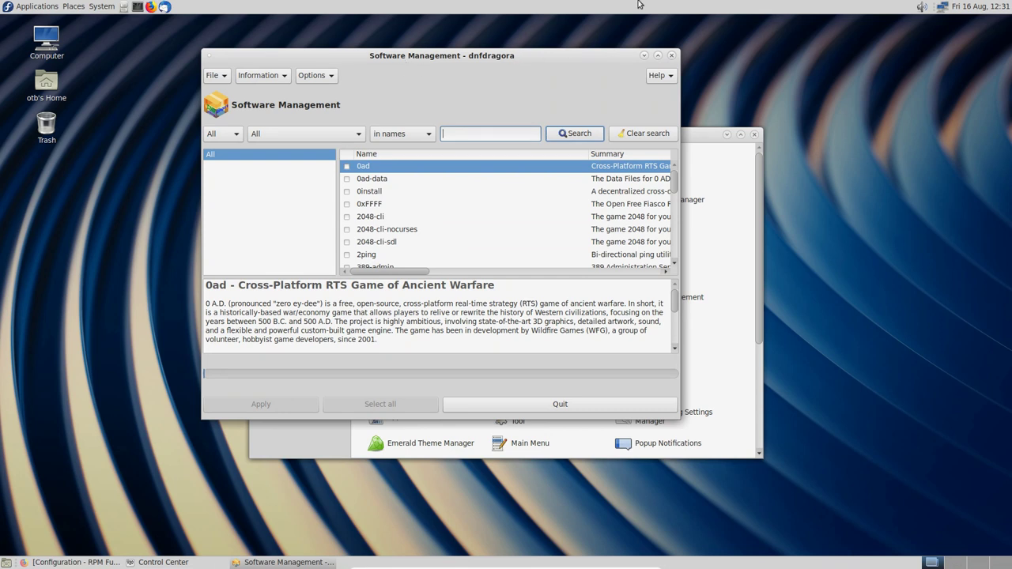
pyautogui.click(671, 55)
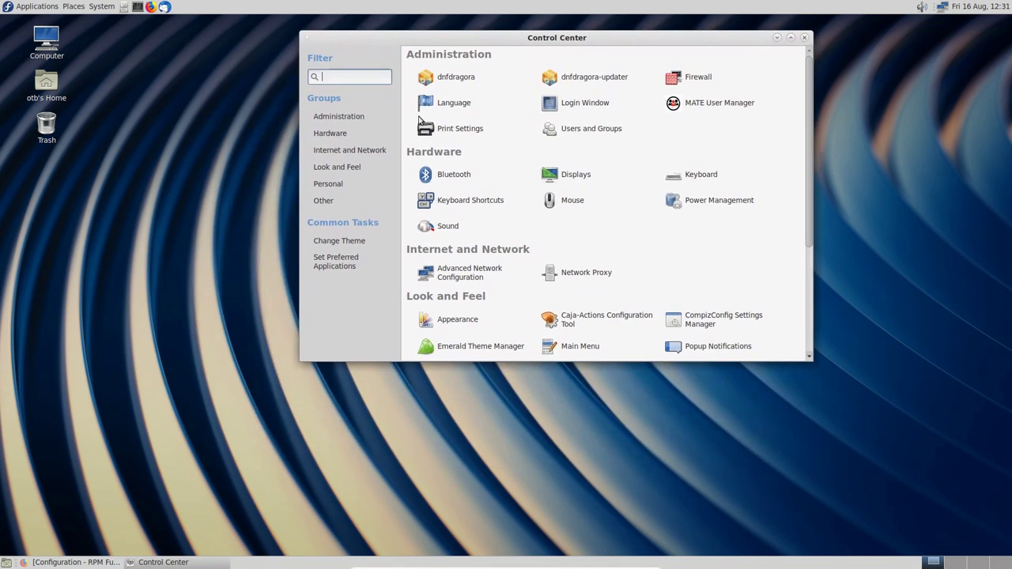
# Step: Open and dismiss the Applications menu, then minimize the Control Center window to the panel
pyautogui.click(32, 7)
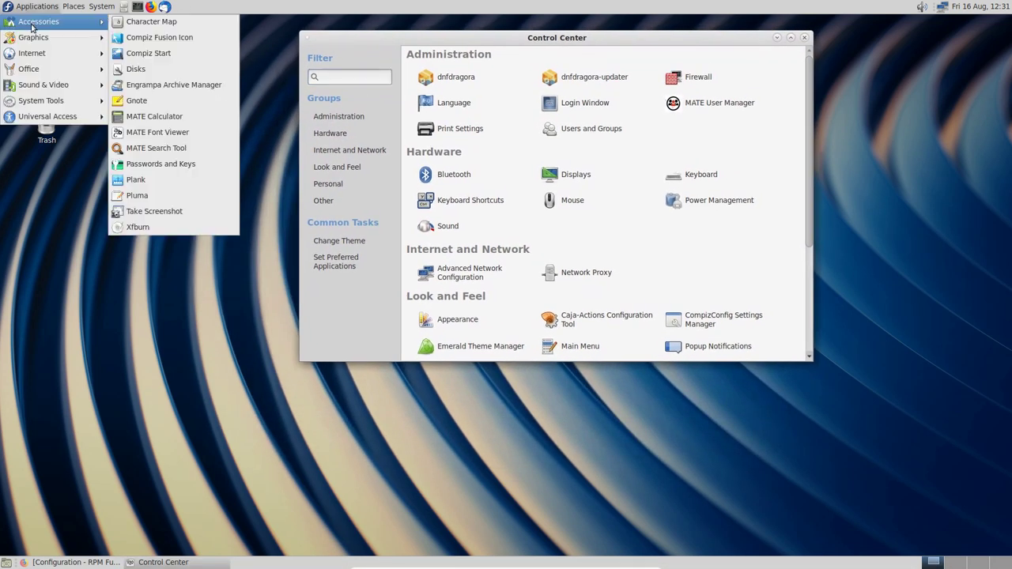
pyautogui.press('Escape')
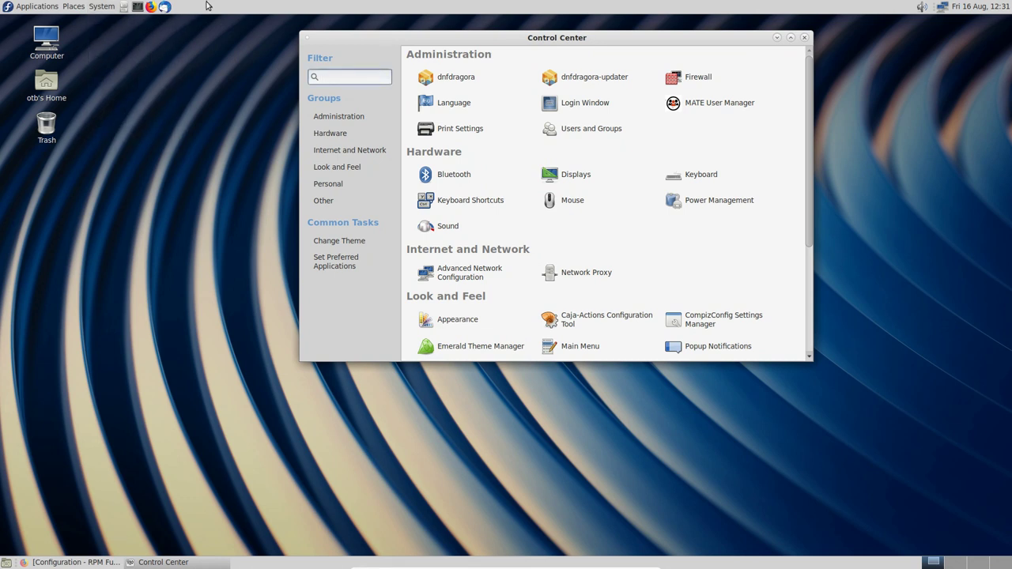
pyautogui.click(778, 38)
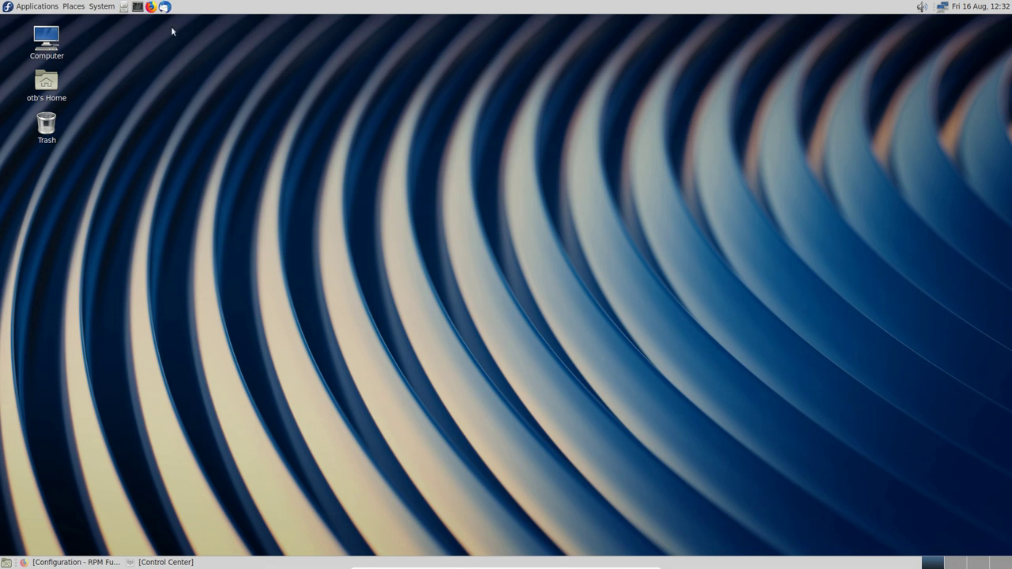
# Step: Browse the Applications menu's Accessories, Graphics, Internet and Office categories, ending on System Tools
pyautogui.click(48, 6)
pyautogui.moveTo(42, 26)
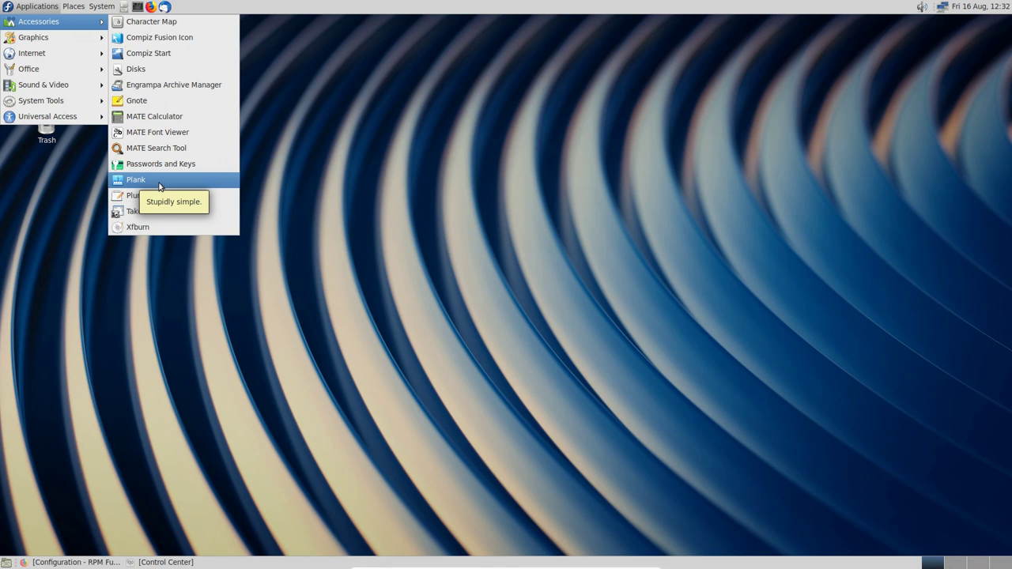
pyautogui.moveTo(72, 38)
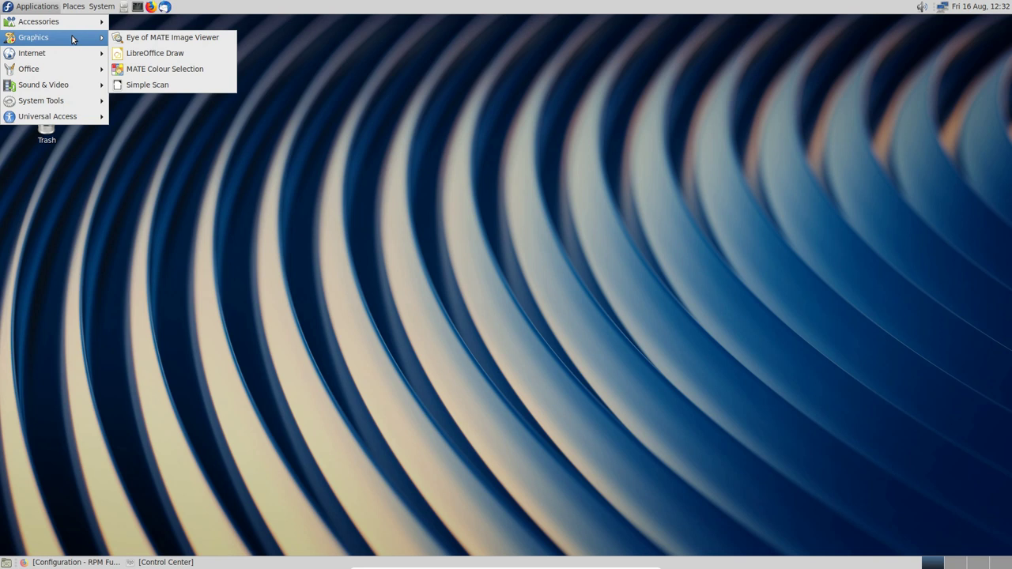
pyautogui.moveTo(67, 58)
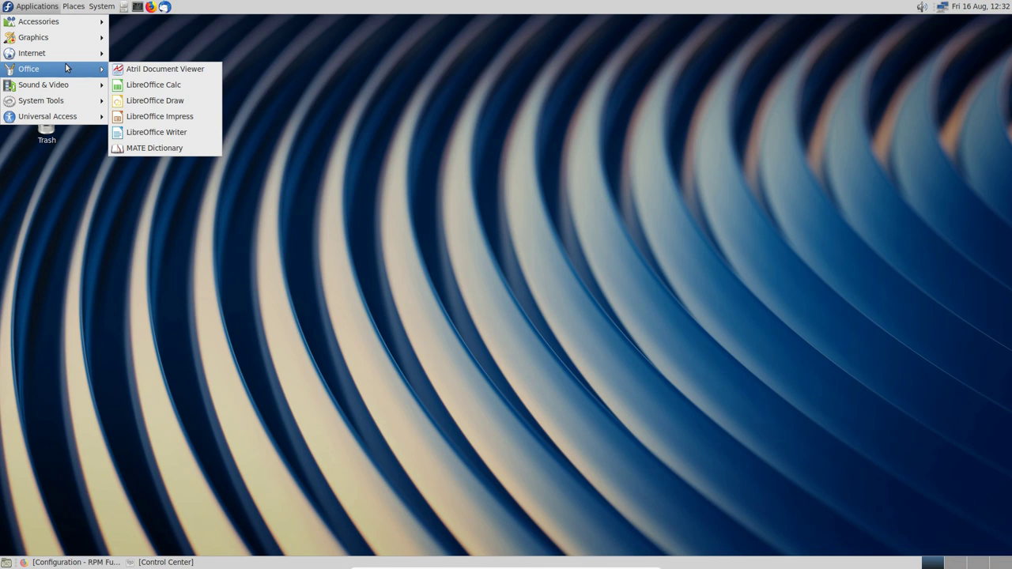
pyautogui.moveTo(67, 87)
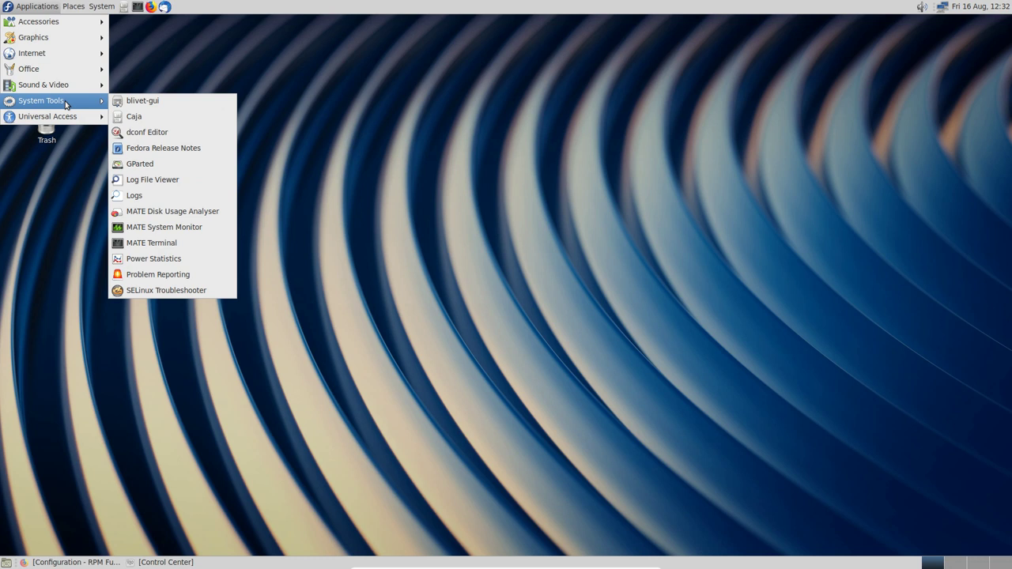
# Step: Launch MATE System Monitor, centre it to check resource usage, then close it
pyautogui.click(177, 230)
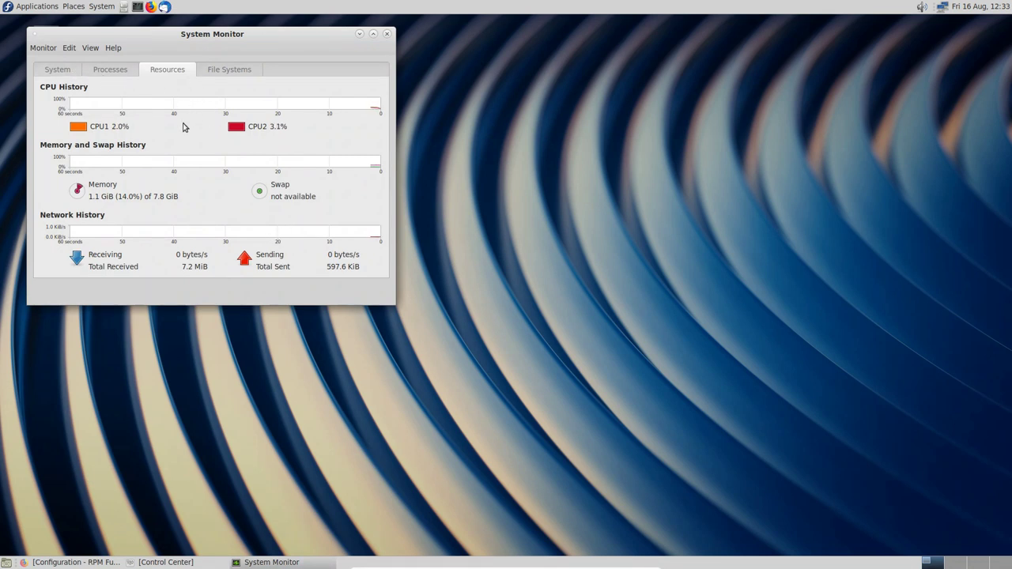
pyautogui.moveTo(225, 38); pyautogui.dragTo(496, 71)
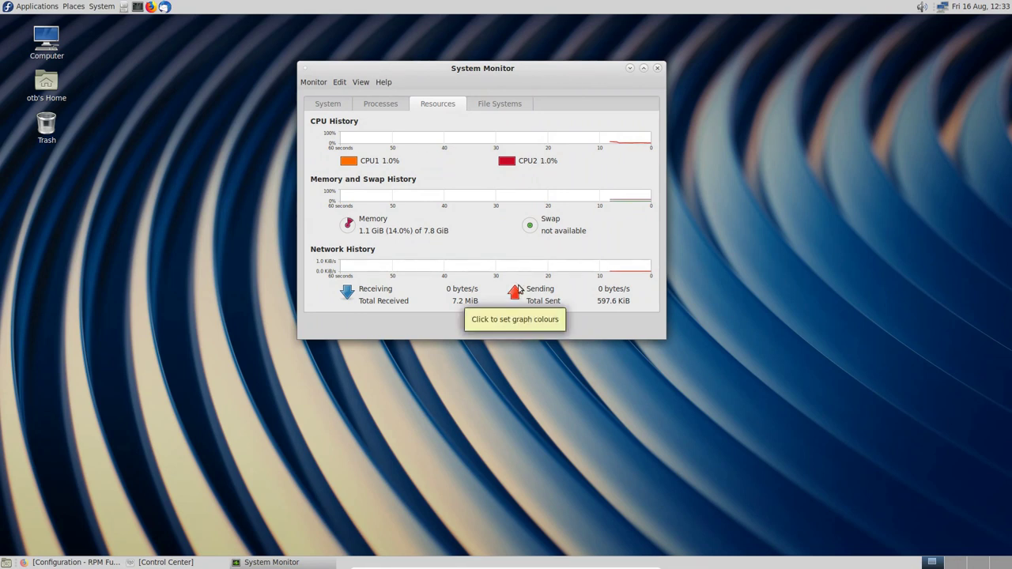
pyautogui.click(657, 68)
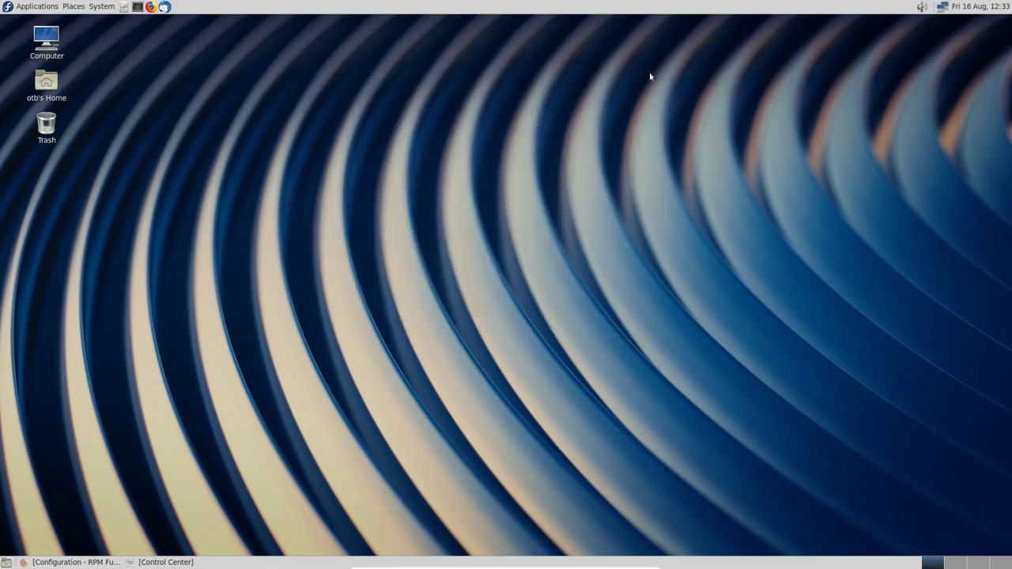
# Step: Open a new terminal, try running htop, and maximize the window
pyautogui.click(137, 7)
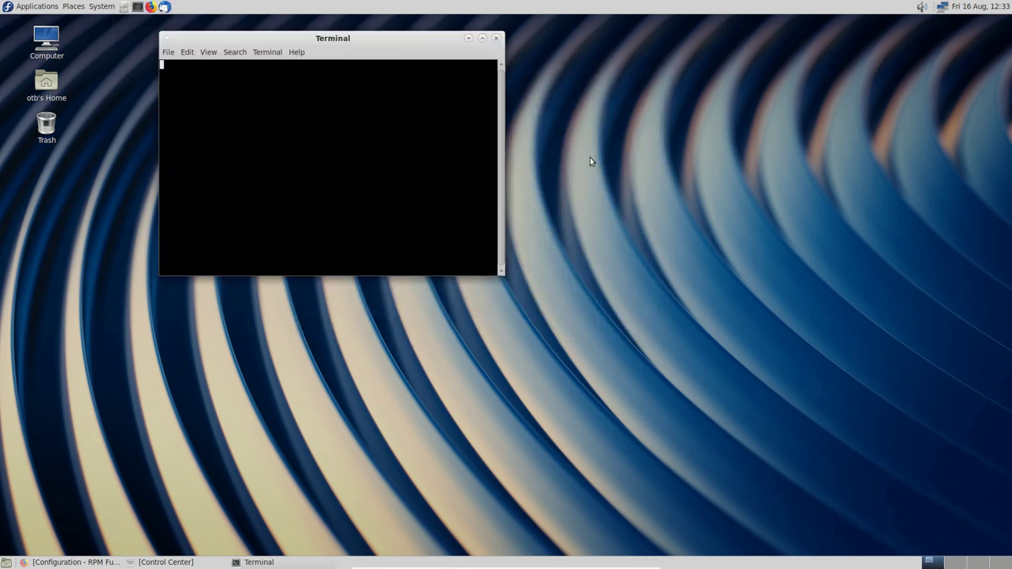
pyautogui.write('htop')
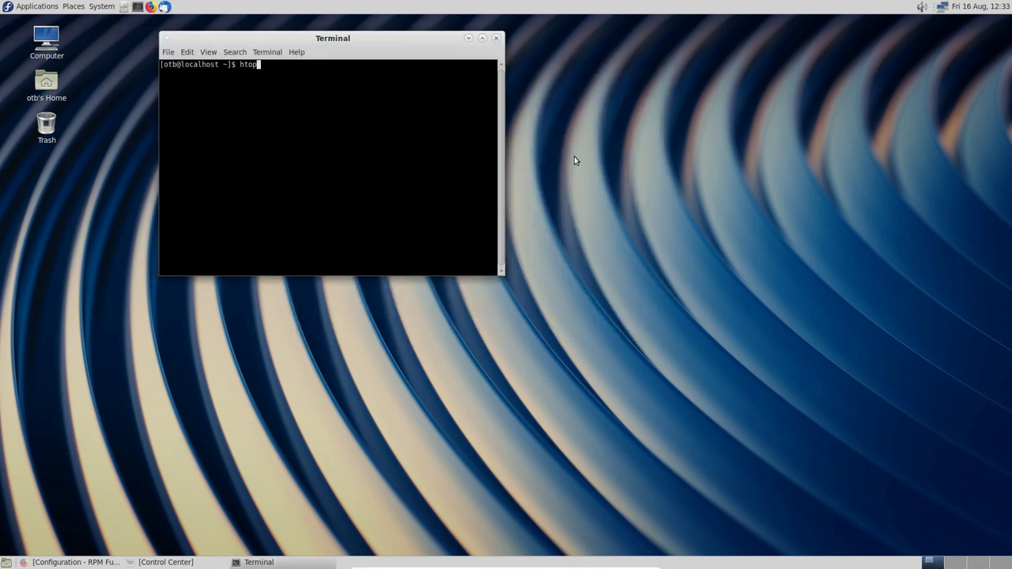
pyautogui.press('Return')
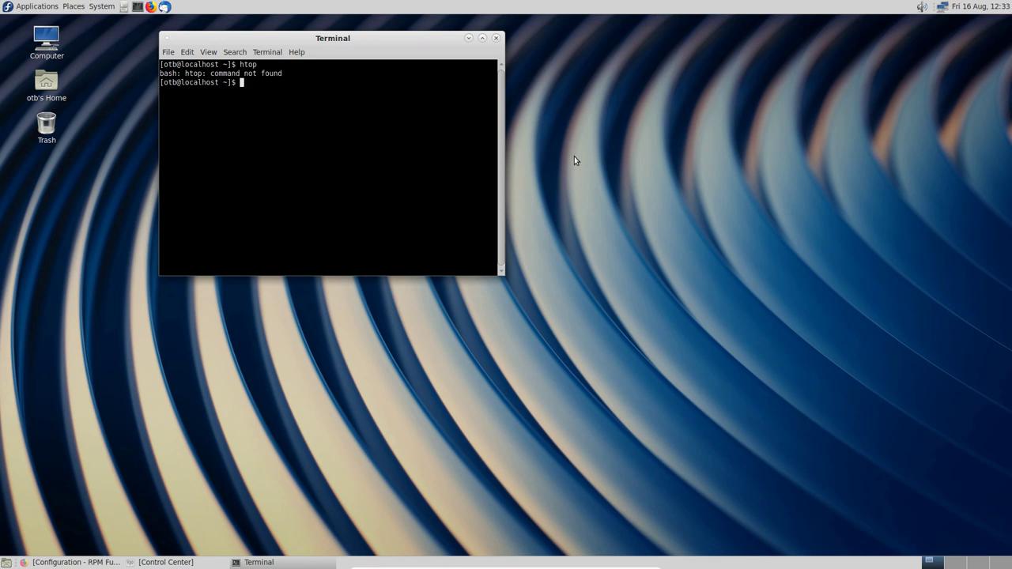
pyautogui.click(483, 38)
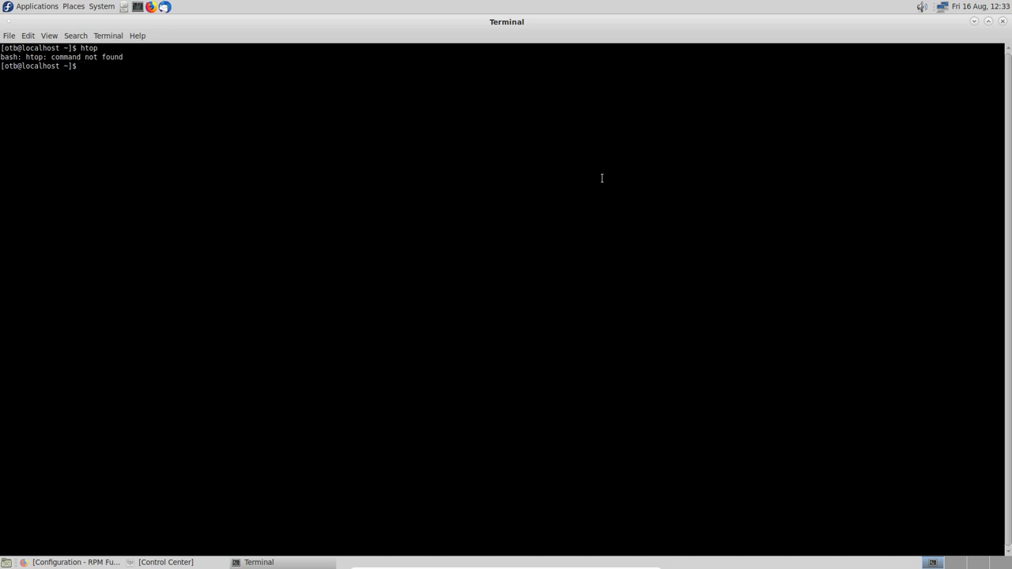
# Step: Enlarge the text and install htop with 'sudo dnf install htop', confirming with y
pyautogui.write('sudo dnf install htop')
pyautogui.hotkey('ctrl', '+')
pyautogui.hotkey('ctrl', '+')
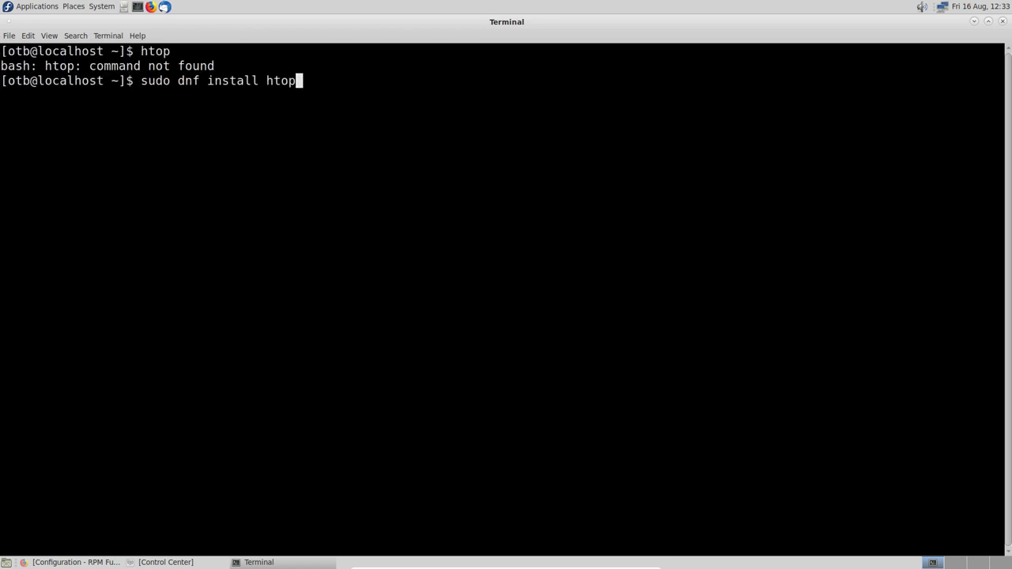
pyautogui.press('Return')
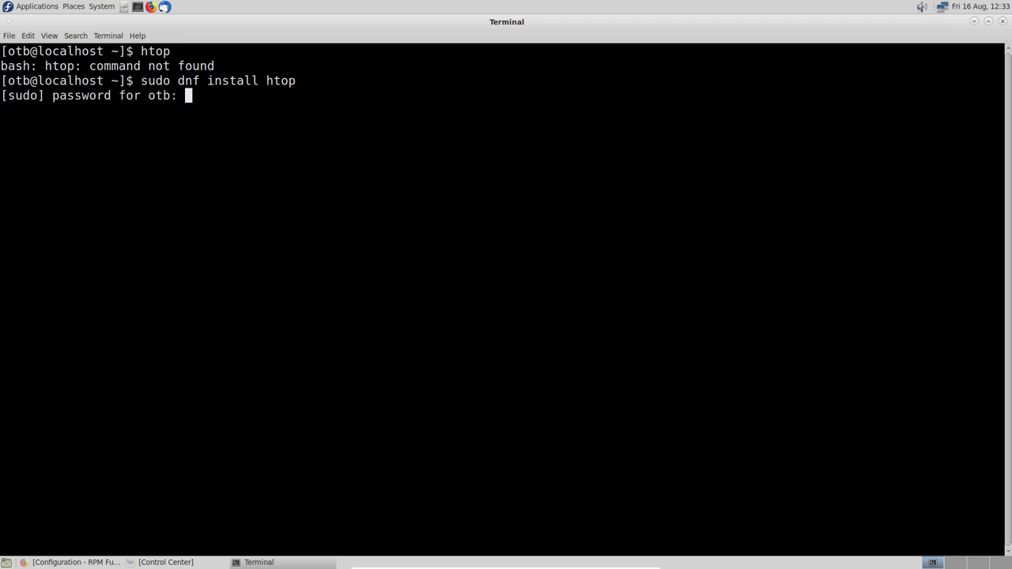
pyautogui.press('Return')
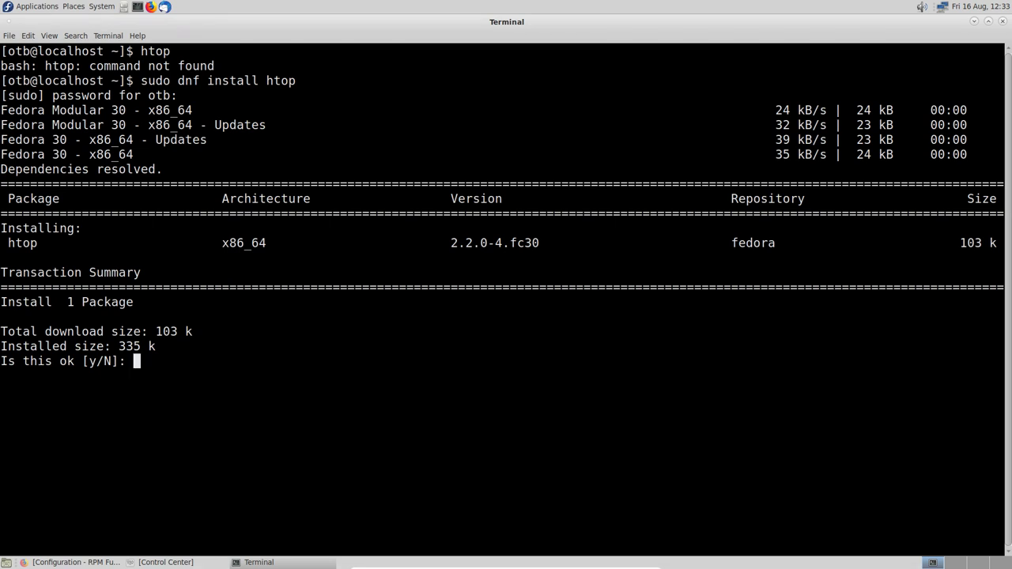
pyautogui.write('y')
pyautogui.press('Return')
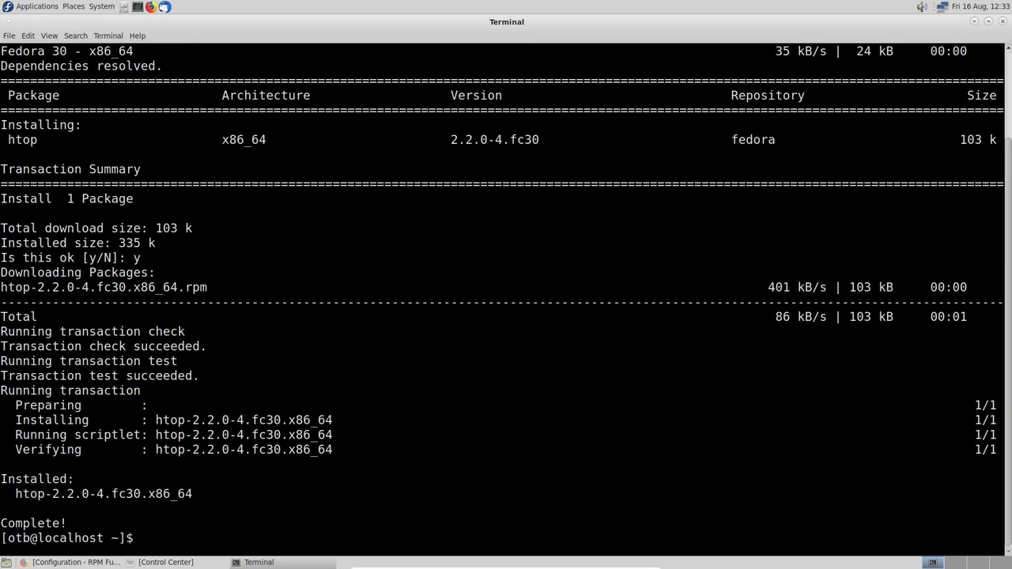
# Step: View live processes in htop, close the terminal window, and open the Places menu
pyautogui.write('htop')
pyautogui.press('Return')
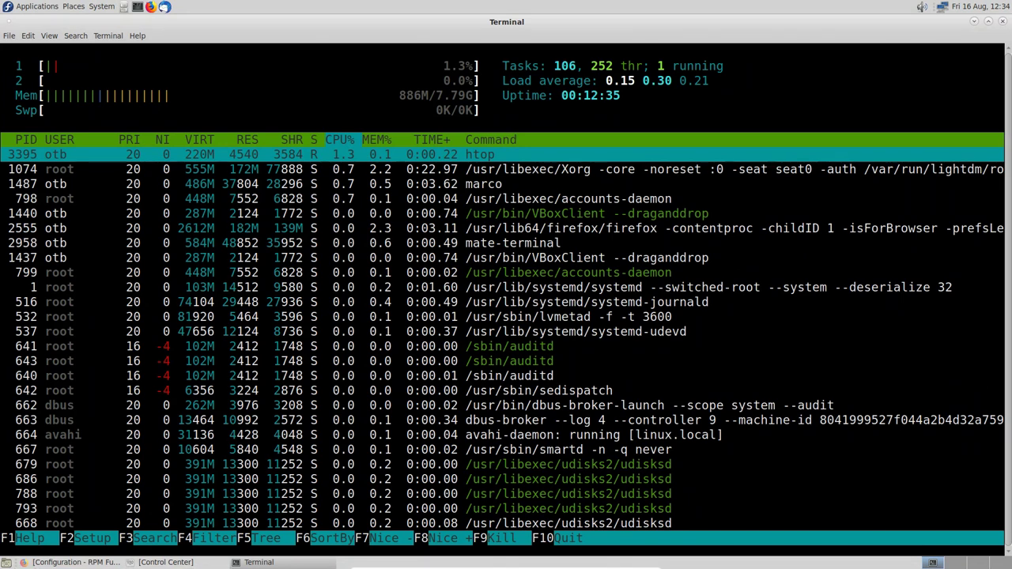
pyautogui.hotkey('alt', 'f')
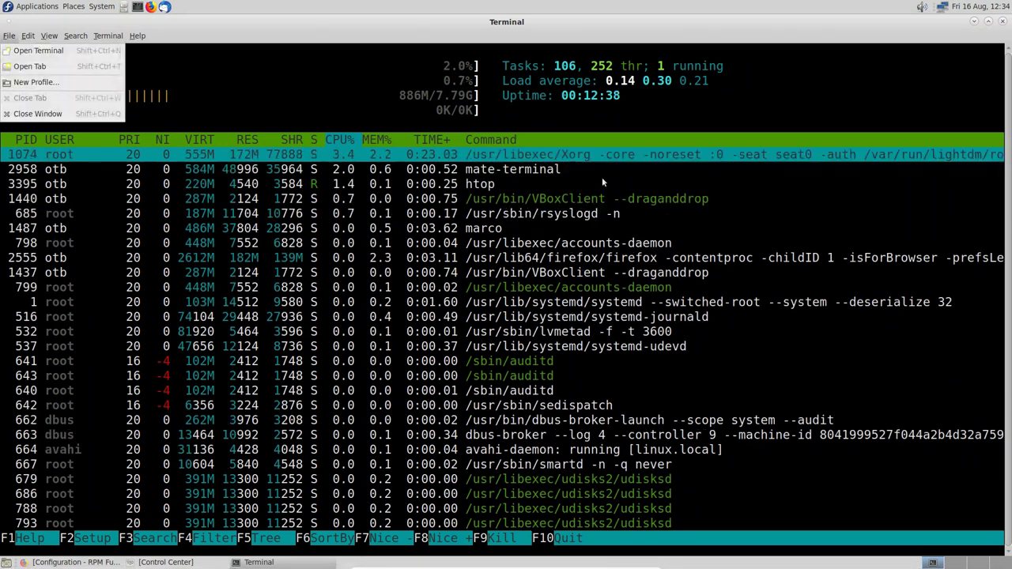
pyautogui.press('Up')
pyautogui.press('Return')
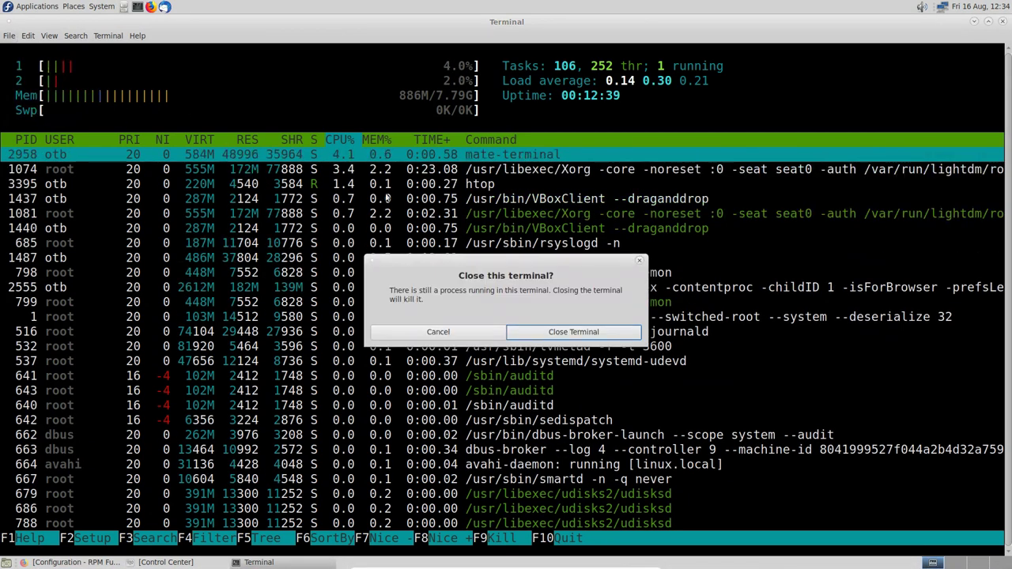
pyautogui.click(571, 332)
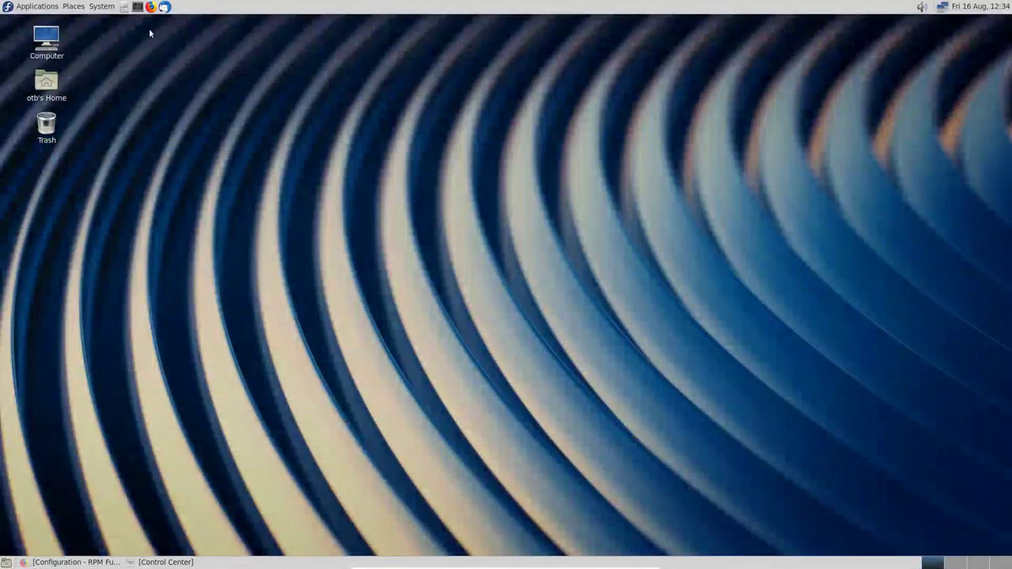
pyautogui.click(74, 6)
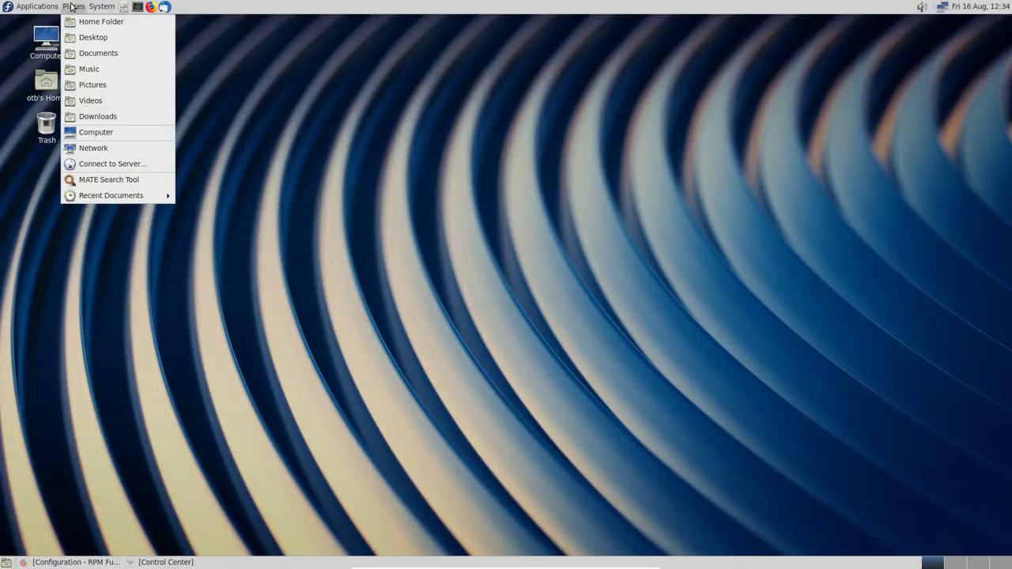
pyautogui.moveTo(101, 10)
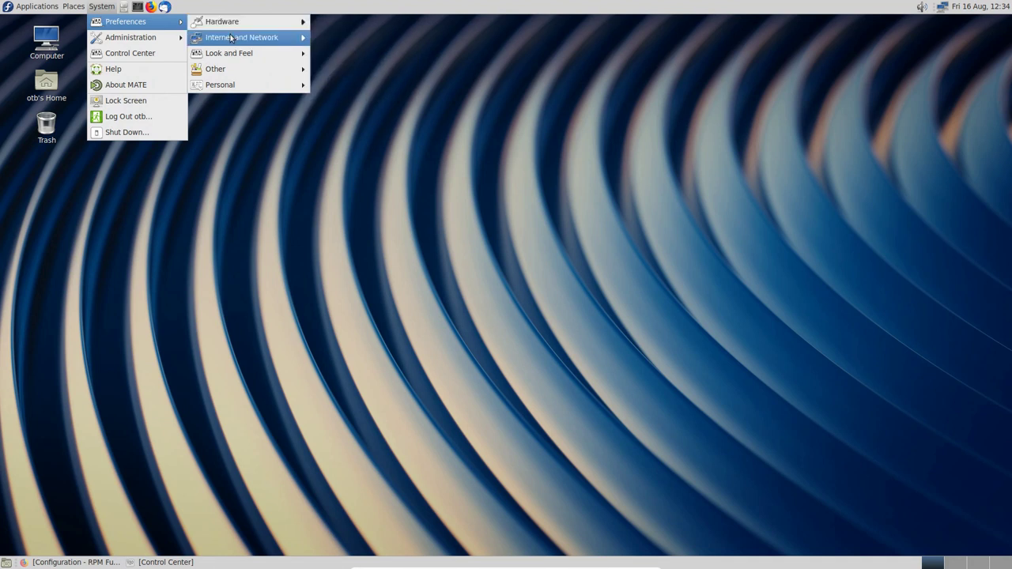
pyautogui.moveTo(231, 39)
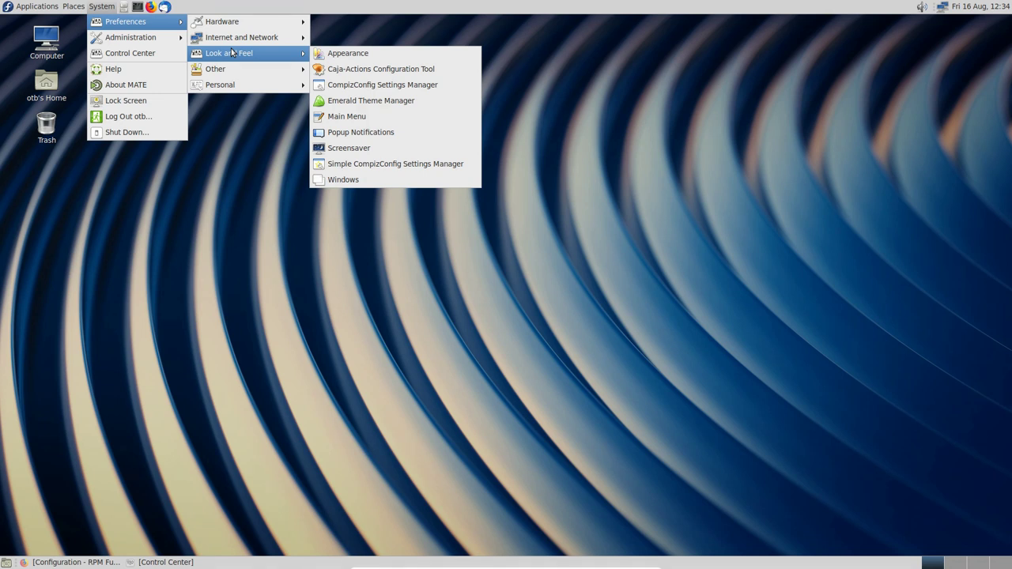
pyautogui.click(355, 84)
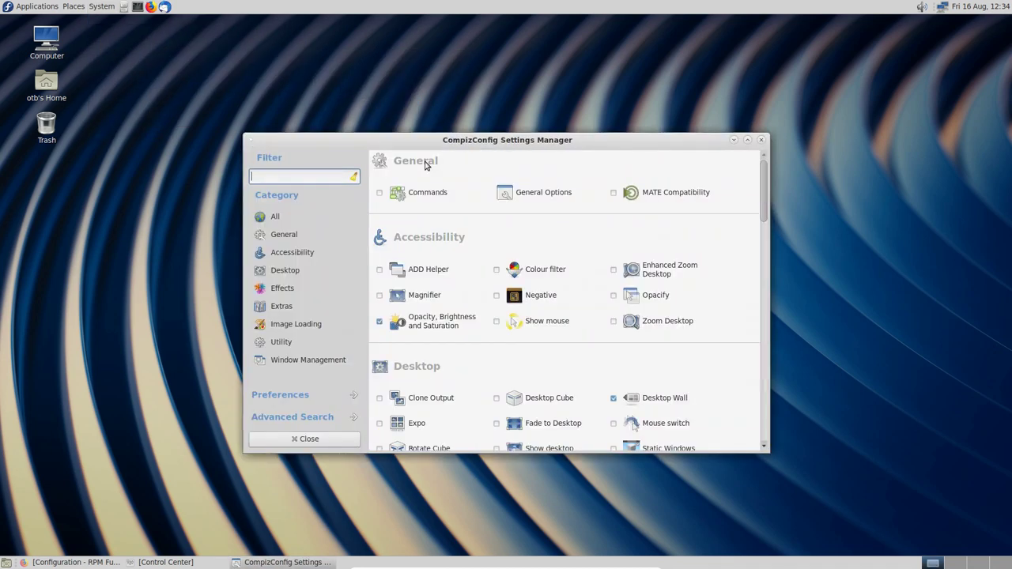
pyautogui.moveTo(498, 144); pyautogui.dragTo(469, 78)
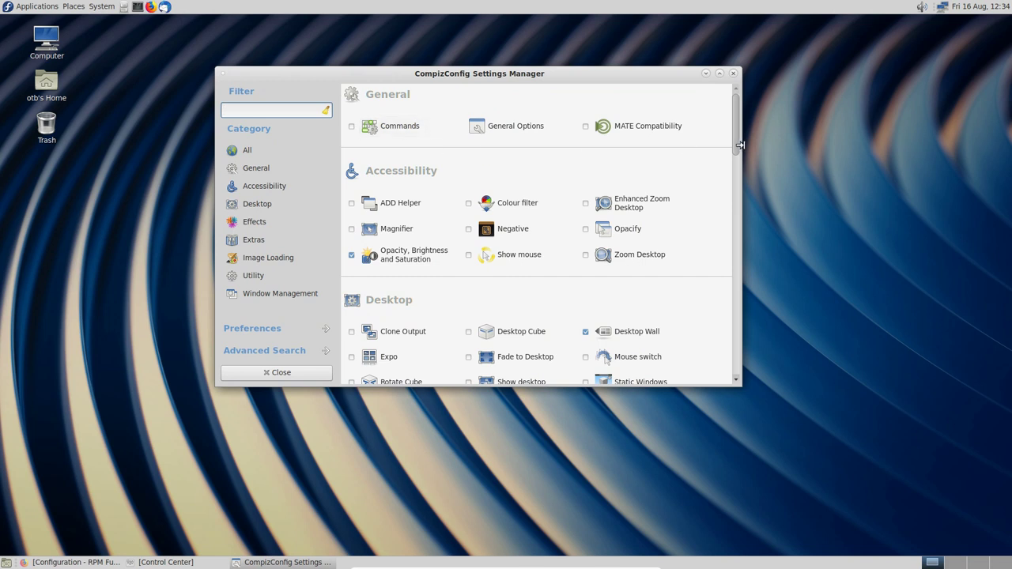
pyautogui.moveTo(738, 145); pyautogui.dragTo(696, 100)
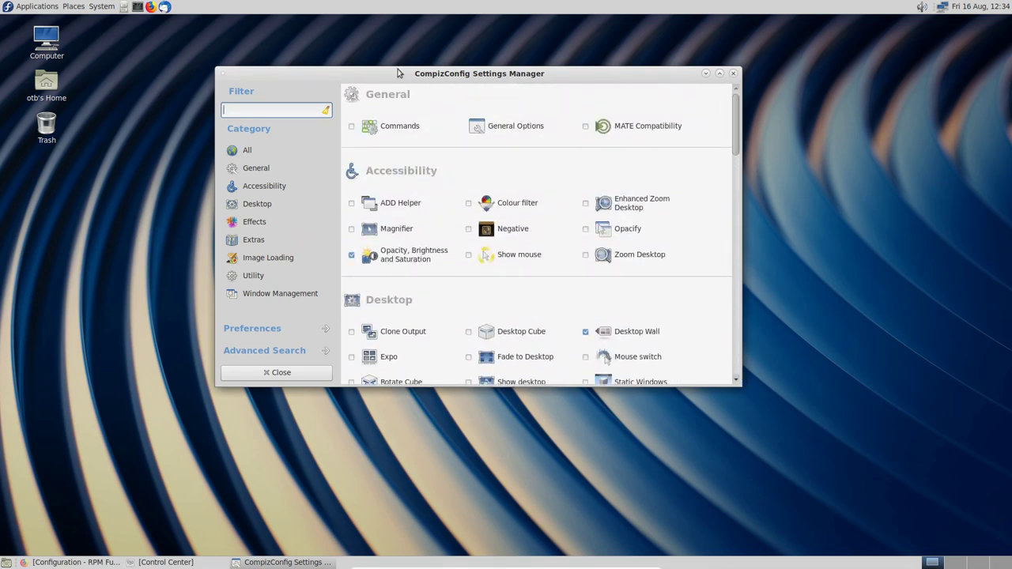
pyautogui.click(734, 74)
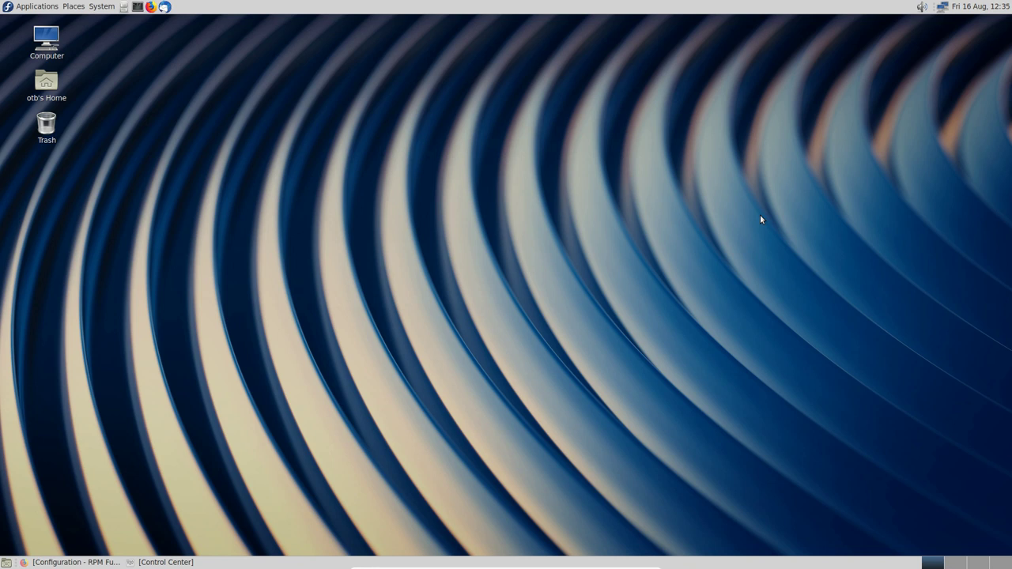
pyautogui.click(98, 6)
pyautogui.click(95, 9)
pyautogui.click(39, 82)
pyautogui.doubleClick(51, 81)
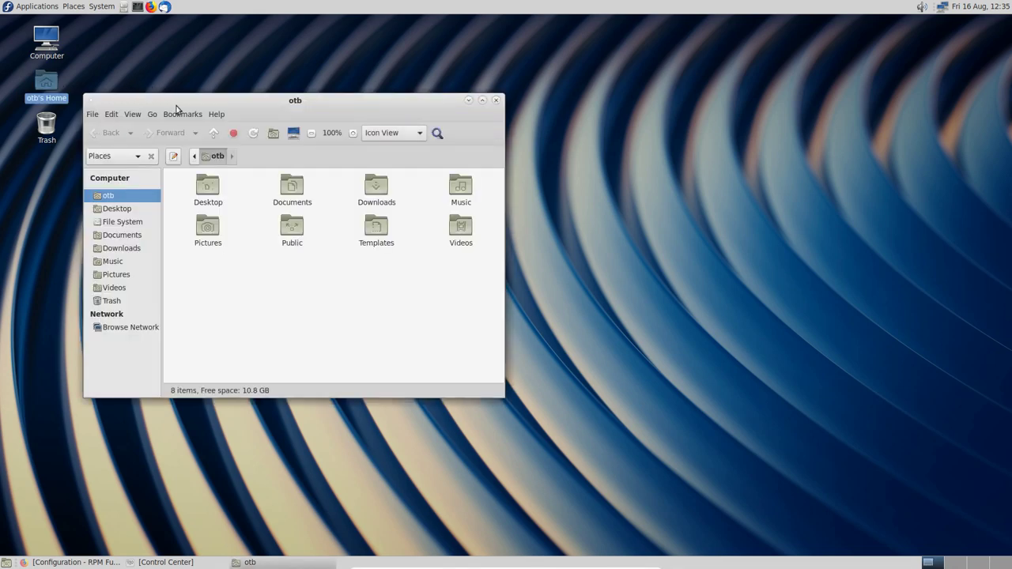
pyautogui.moveTo(169, 38); pyautogui.dragTo(347, 117)
pyautogui.click(619, 117)
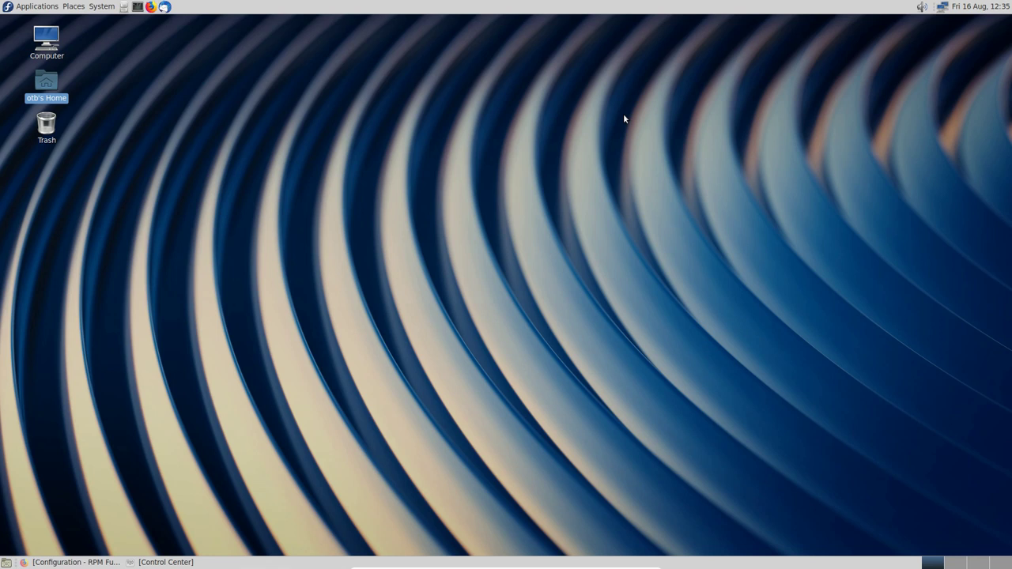
pyautogui.click(108, 10)
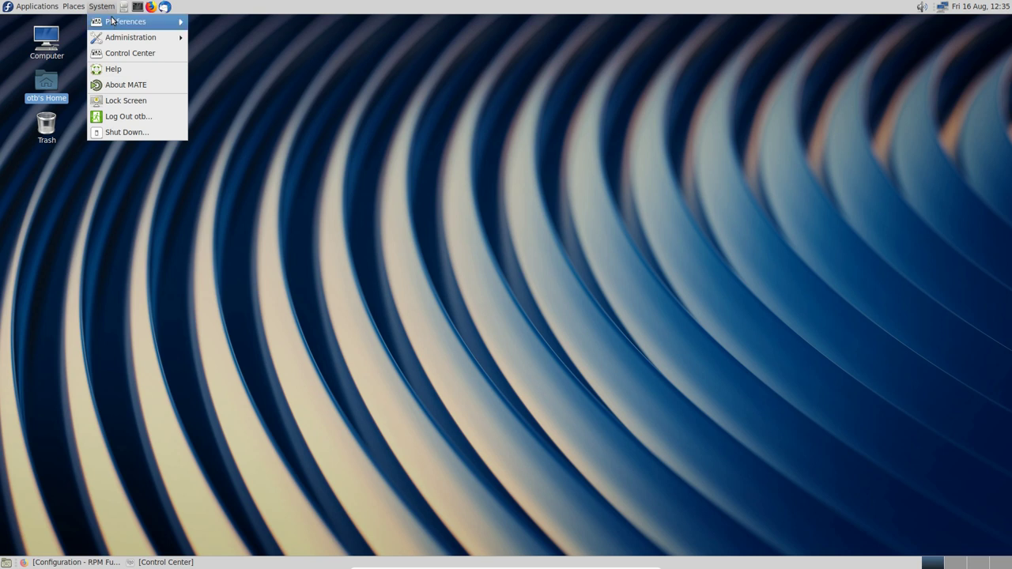
pyautogui.moveTo(112, 34)
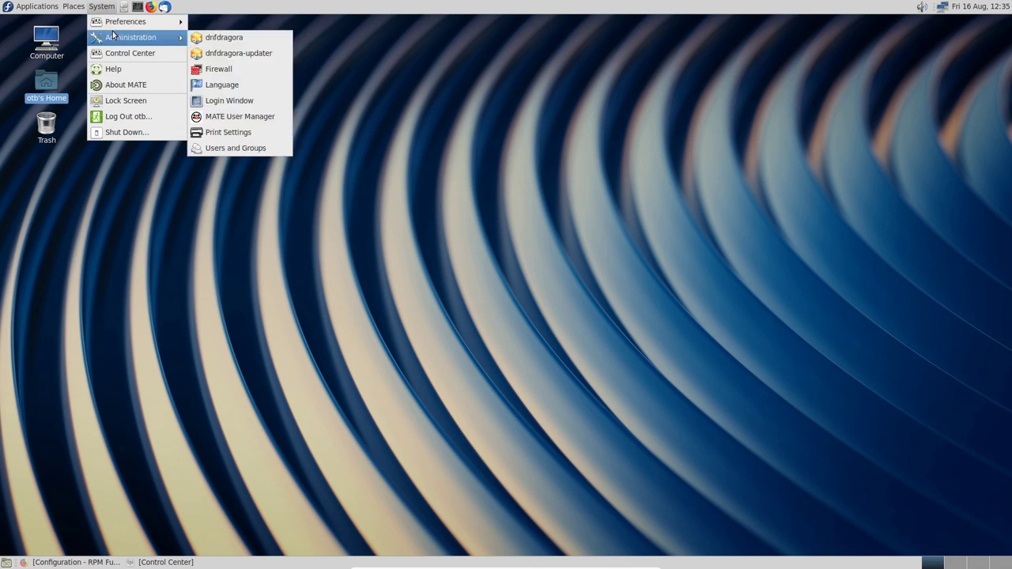
pyautogui.click(224, 40)
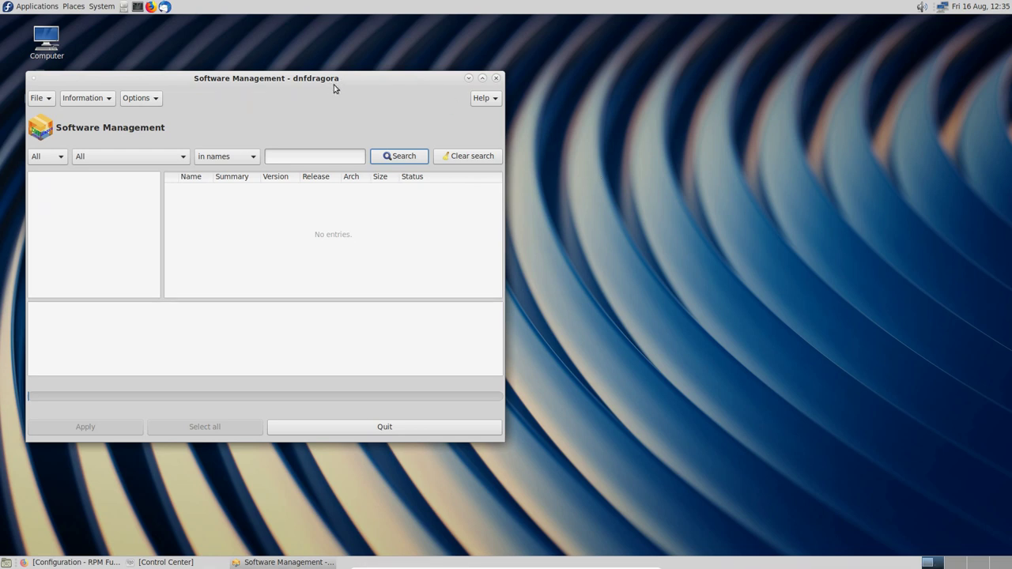
pyautogui.moveTo(327, 87); pyautogui.dragTo(605, 84)
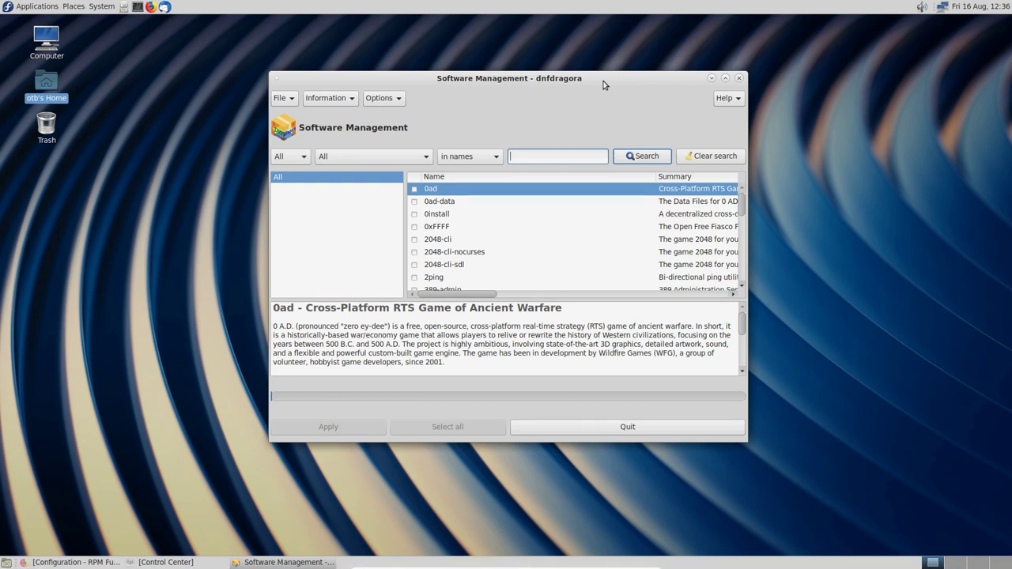
pyautogui.click(740, 78)
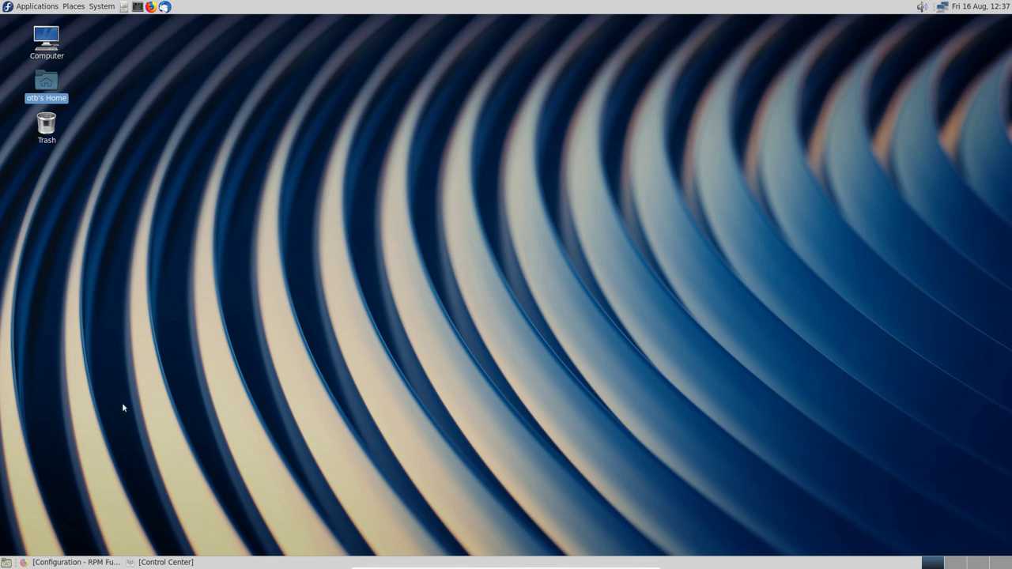
# Step: Return to the RPM Fusion configuration page in Firefox and find the Fedora command-line setup
pyautogui.click(75, 562)
pyautogui.scroll(8, 404, 302)
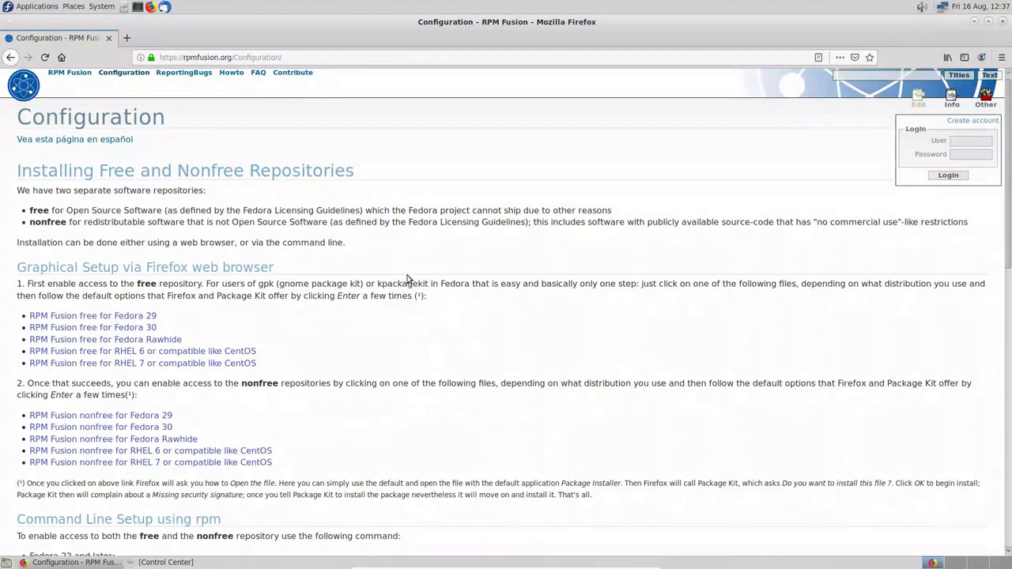
pyautogui.scroll(-5, 432, 156)
pyautogui.scroll(-9, 430, 248)
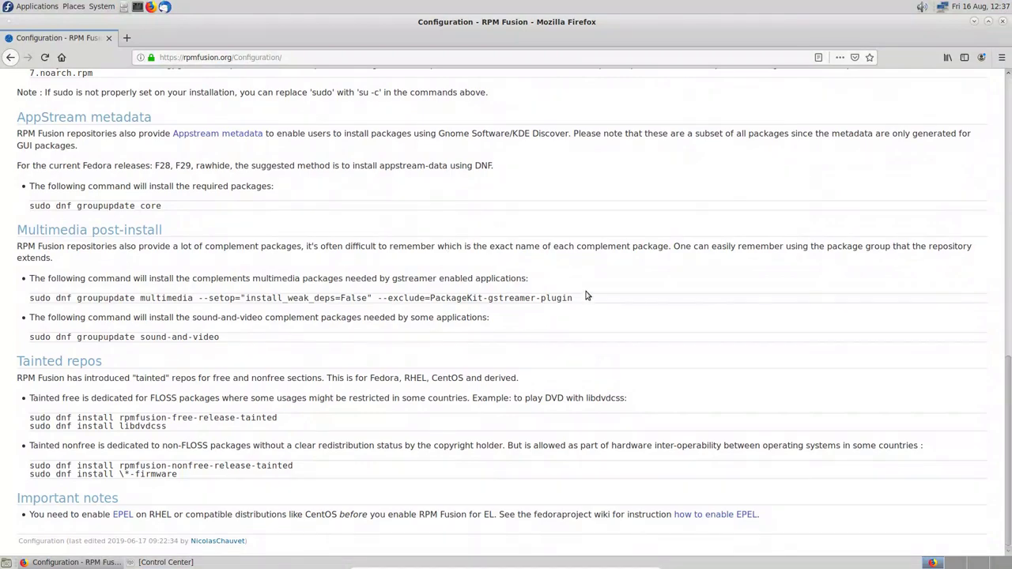
pyautogui.scroll(4, 566, 278)
pyautogui.scroll(10, 549, 245)
pyautogui.scroll(-7, 546, 244)
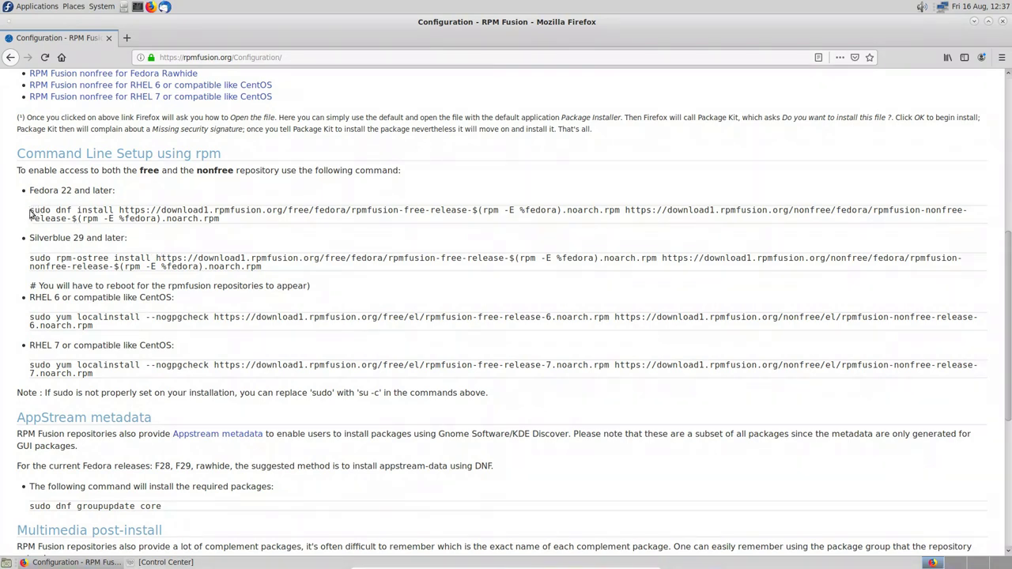
# Step: Copy the Fedora 22+ 'sudo dnf install' RPM Fusion command and open a centred terminal
pyautogui.moveTo(30, 210); pyautogui.dragTo(235, 222)
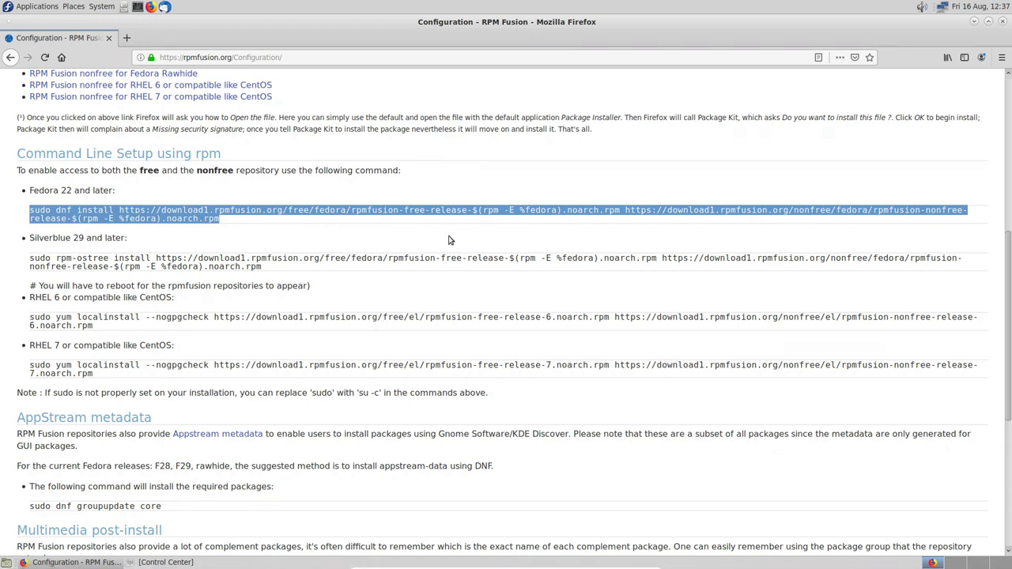
pyautogui.rightClick(188, 213)
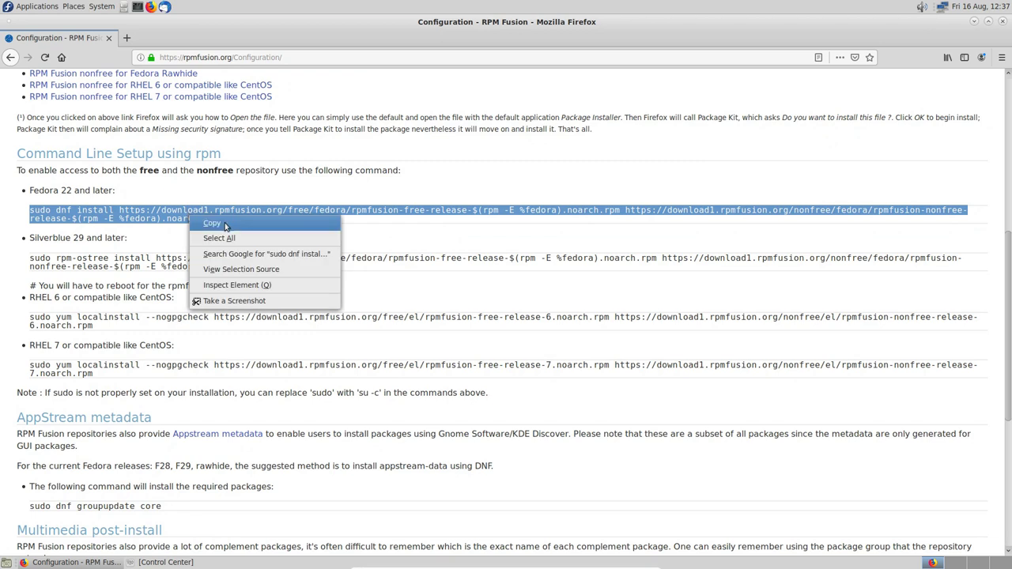
pyautogui.click(225, 223)
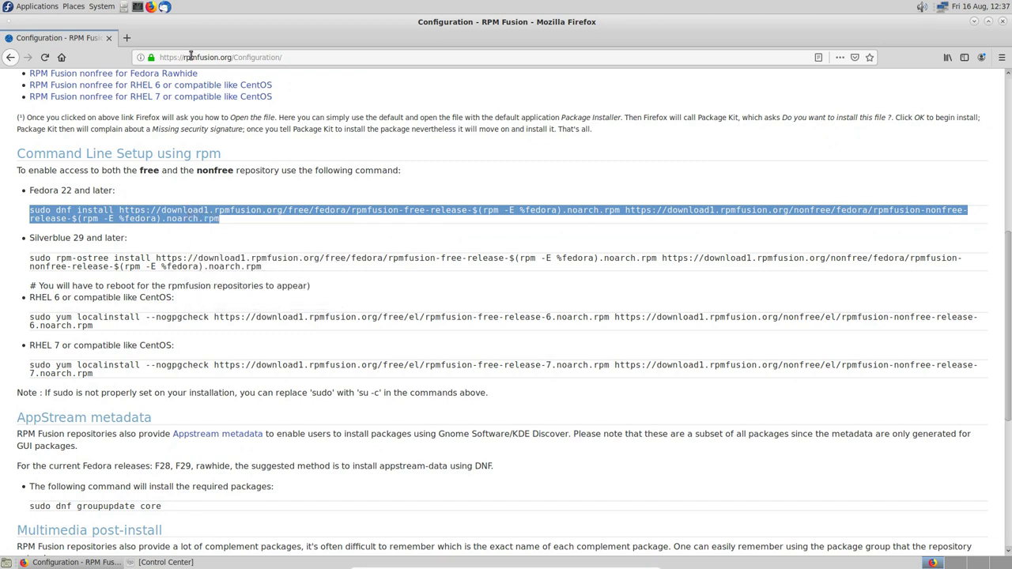
pyautogui.click(137, 6)
pyautogui.moveTo(200, 39); pyautogui.dragTo(486, 79)
# Step: Maximize the terminal, enlarge its text, and enter sudo followed by the pasted RPM Fusion install command
pyautogui.click(609, 77)
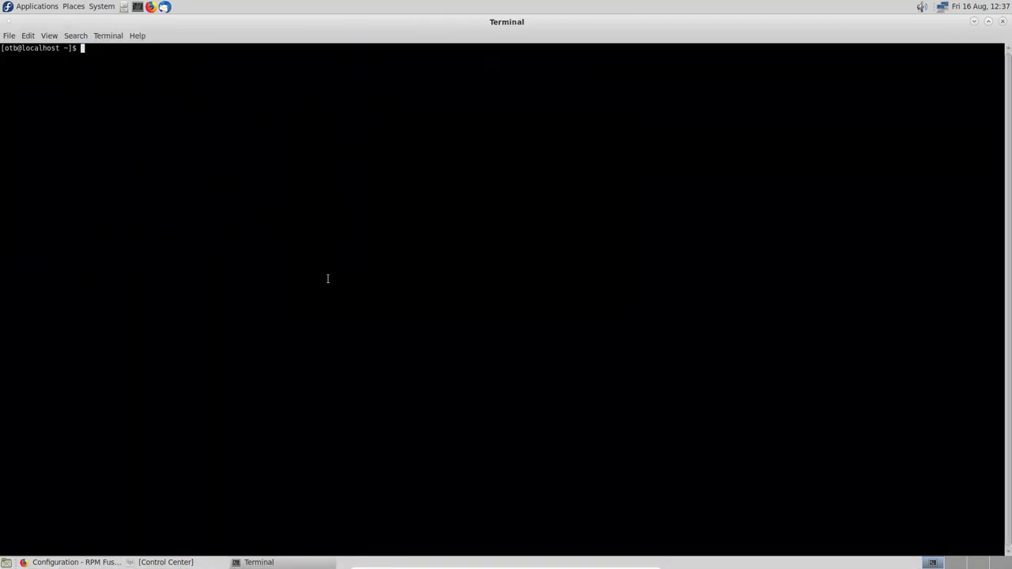
pyautogui.hotkey('ctrl', '+')
pyautogui.hotkey('ctrl', '+')
pyautogui.hotkey('ctrl', '+')
pyautogui.hotkey('ctrl', '+')
pyautogui.hotkey('ctrl', '+')
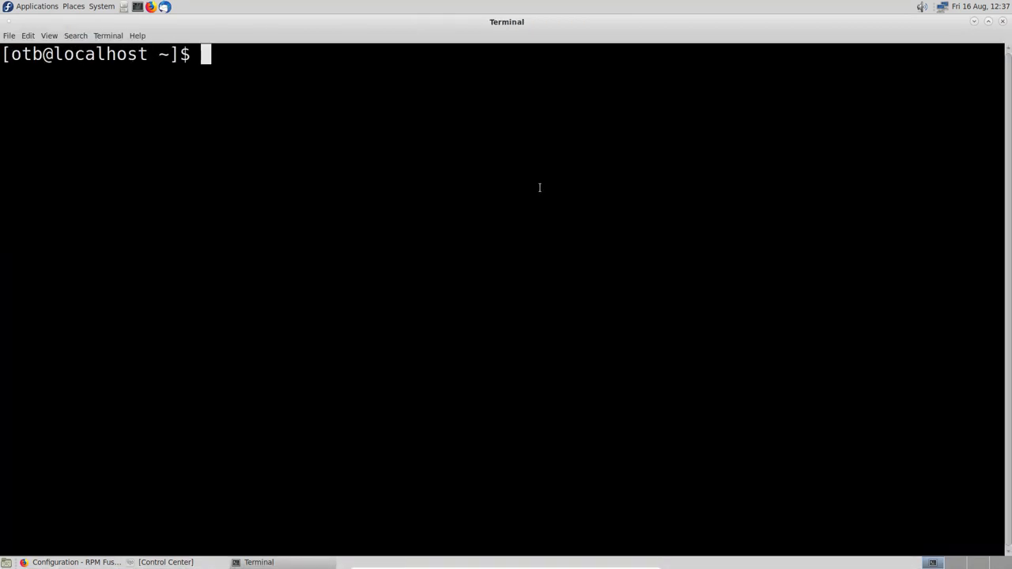
pyautogui.write('sudo')
pyautogui.rightClick(355, 80)
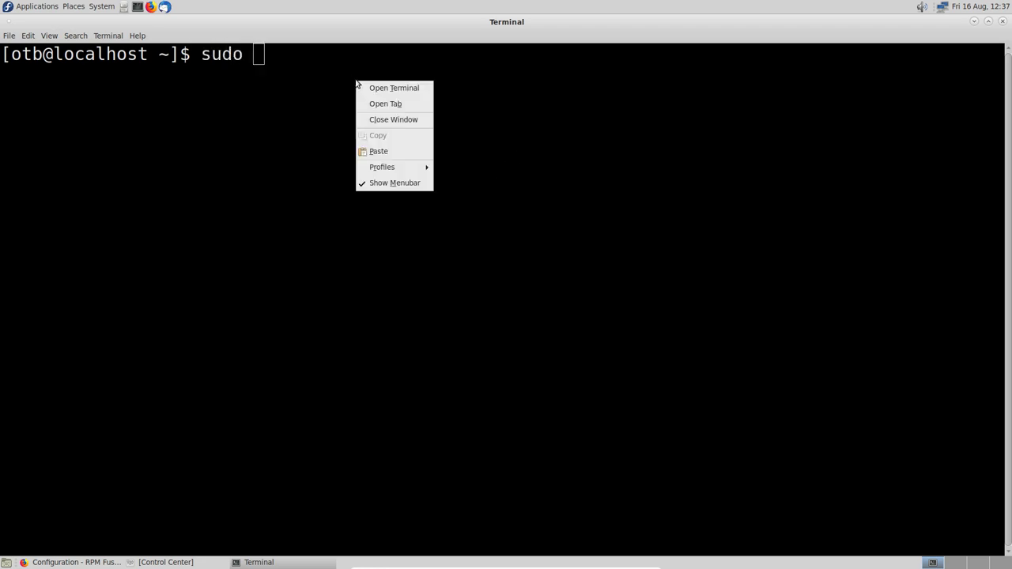
pyautogui.click(384, 150)
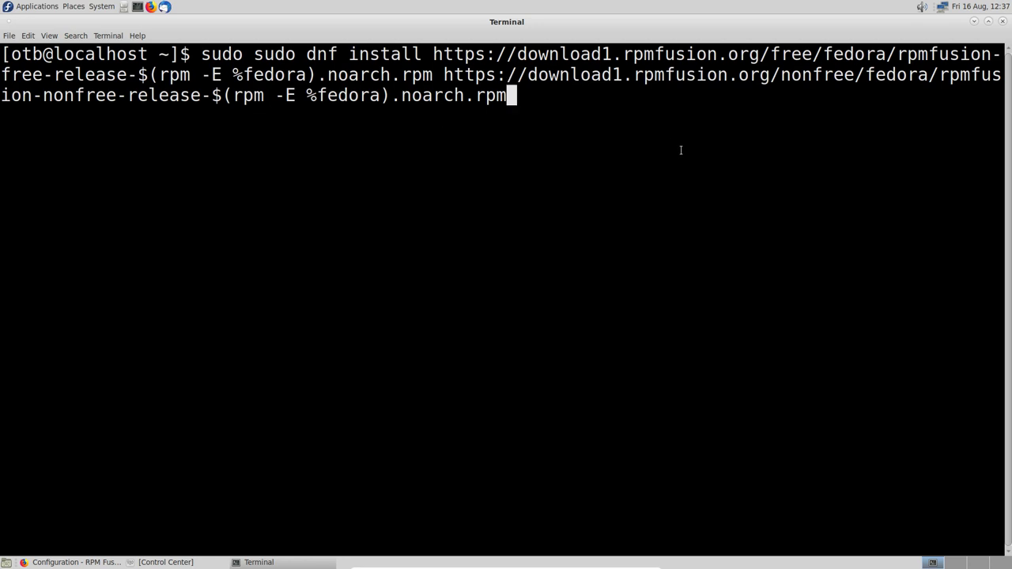
# Step: Run the install with the admin password, confirm the two packages, then run sudo dnf update
pyautogui.press('Return')
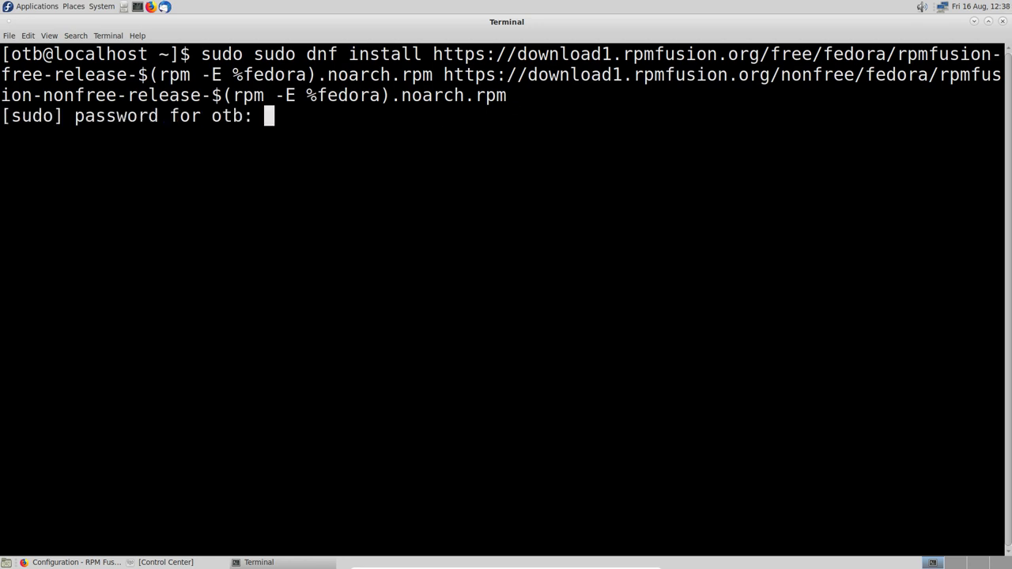
pyautogui.press('Return')
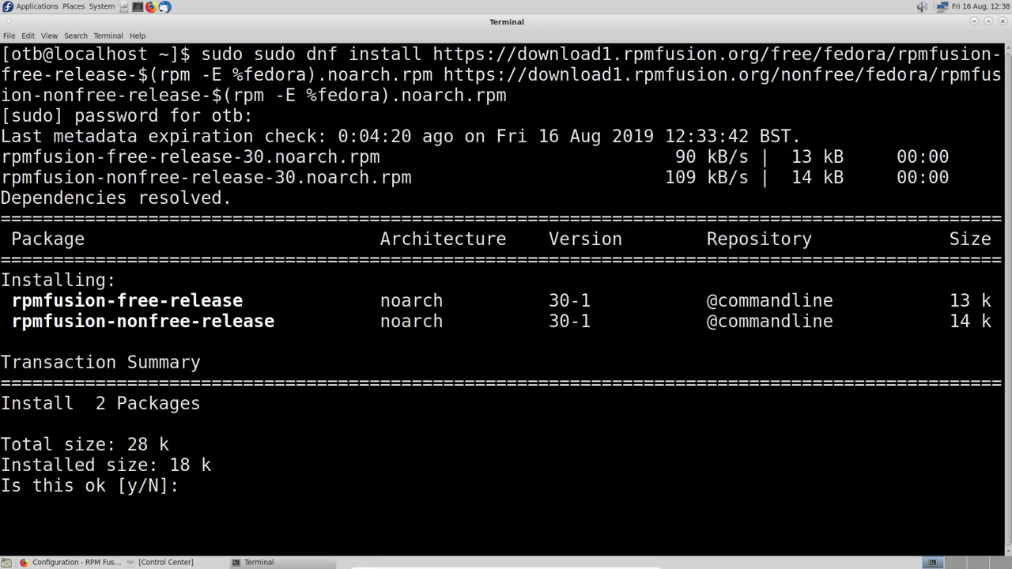
pyautogui.write('y')
pyautogui.press('Return')
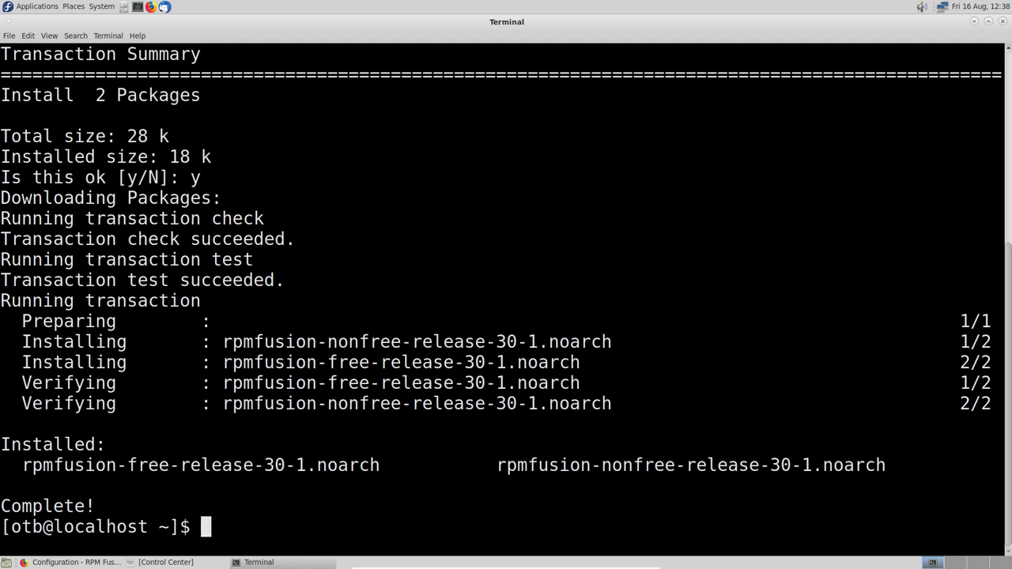
pyautogui.write('sudo dnf upda')
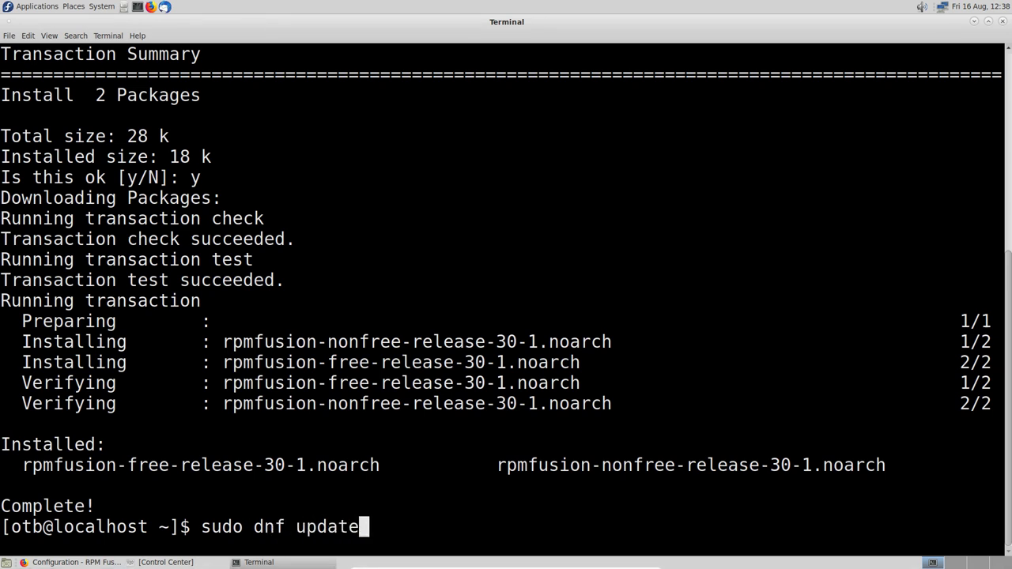
pyautogui.write('te')
pyautogui.press('Return')
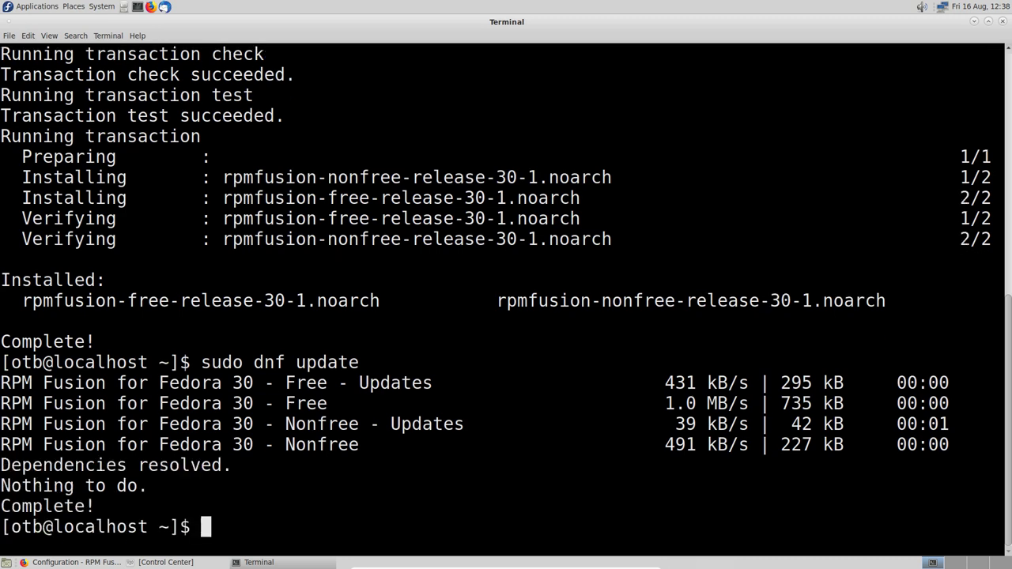
# Step: Close the terminal and Firefox, then browse the Applications menu categories
pyautogui.click(1003, 22)
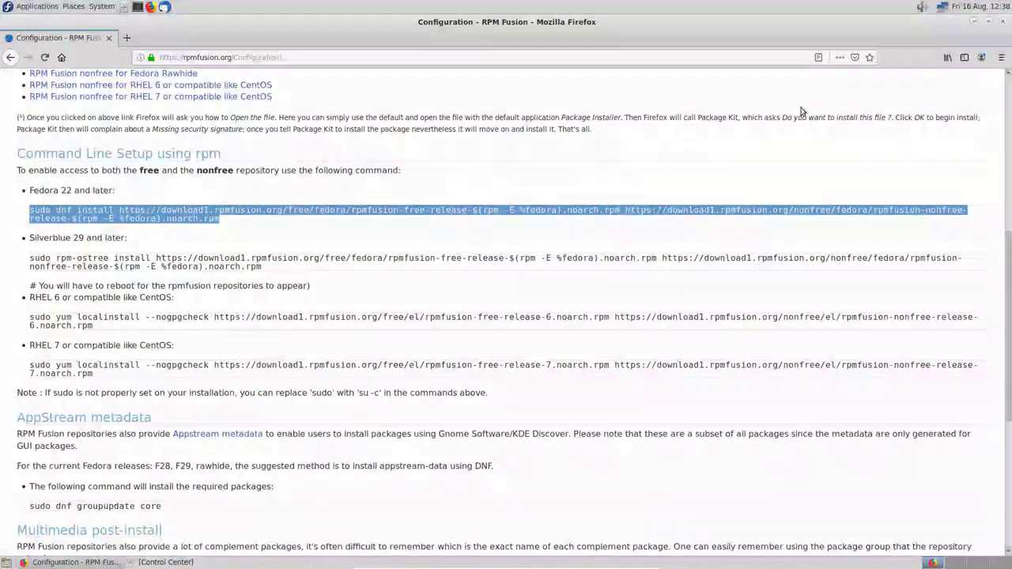
pyautogui.click(1003, 23)
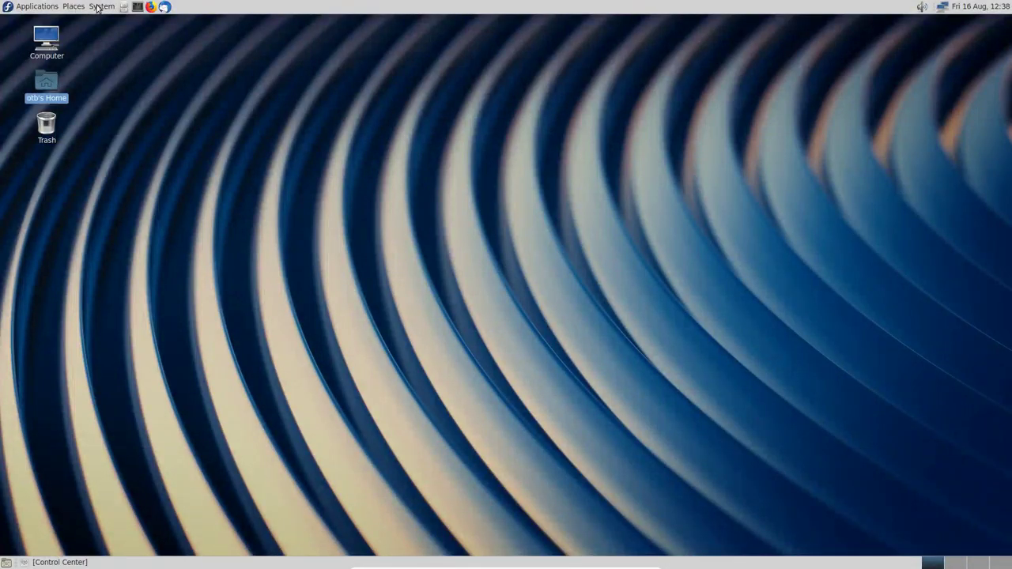
pyautogui.click(45, 7)
pyautogui.moveTo(107, 7)
pyautogui.moveTo(145, 36)
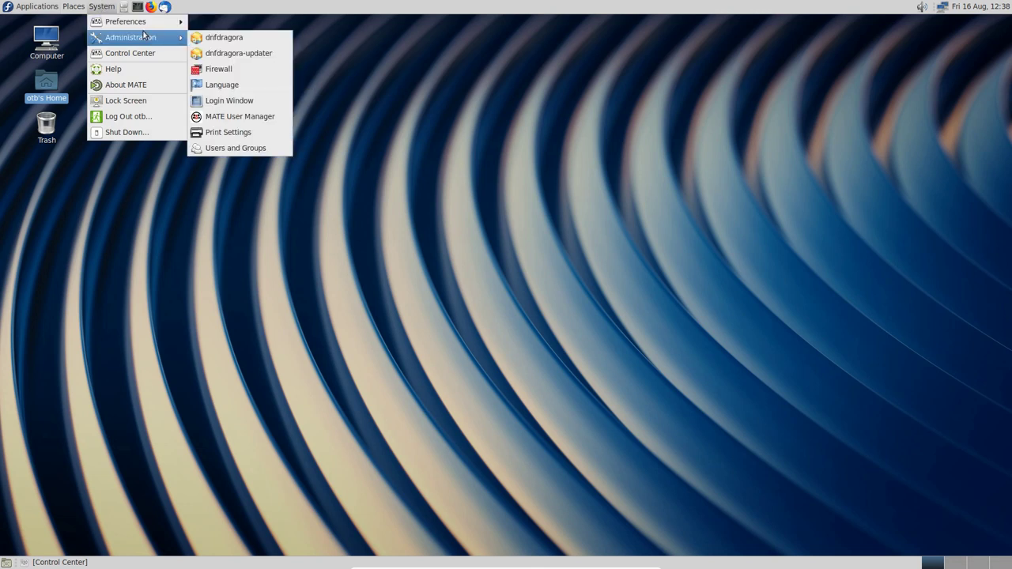
pyautogui.moveTo(37, 7)
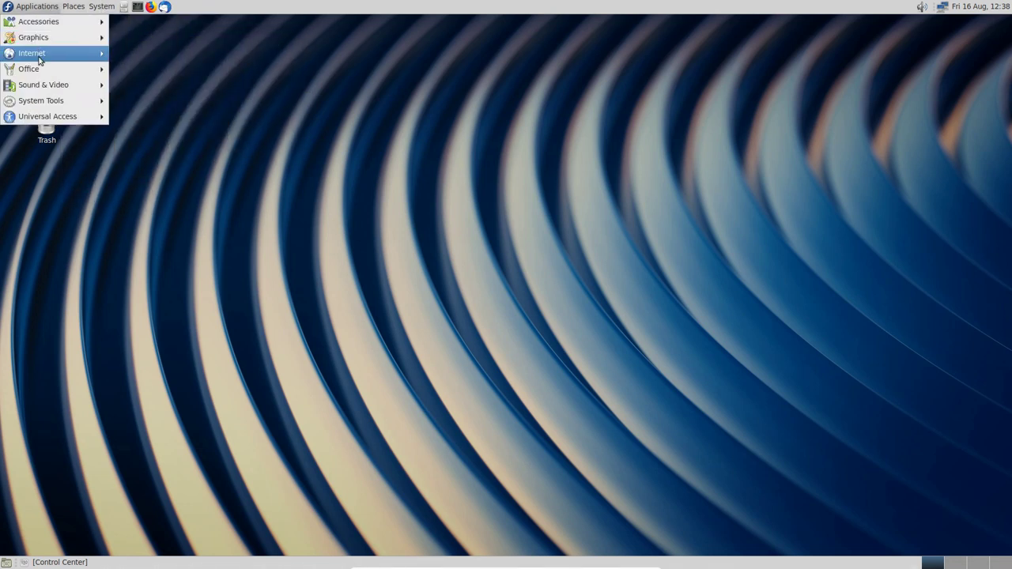
pyautogui.moveTo(54, 61)
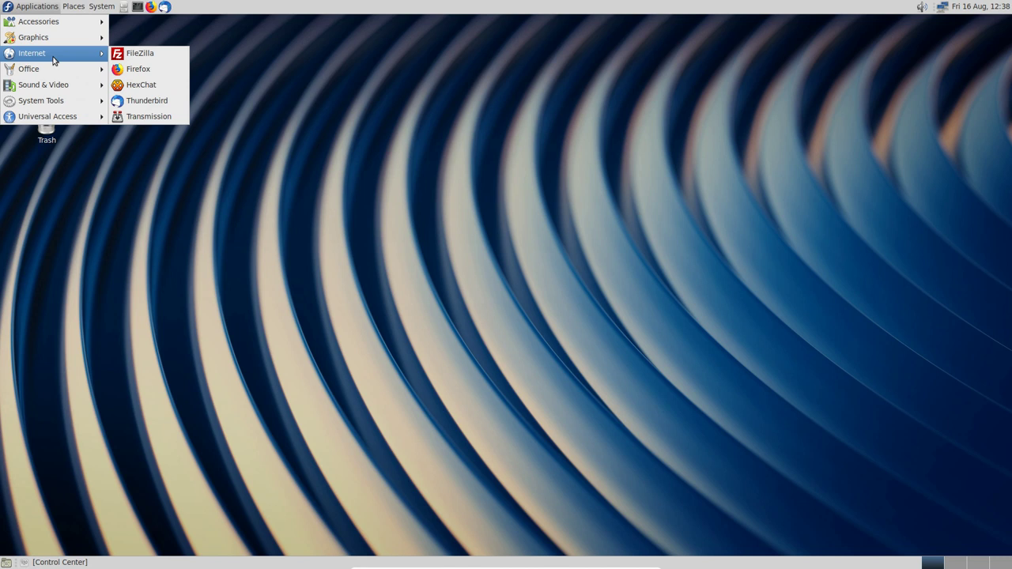
pyautogui.moveTo(60, 101)
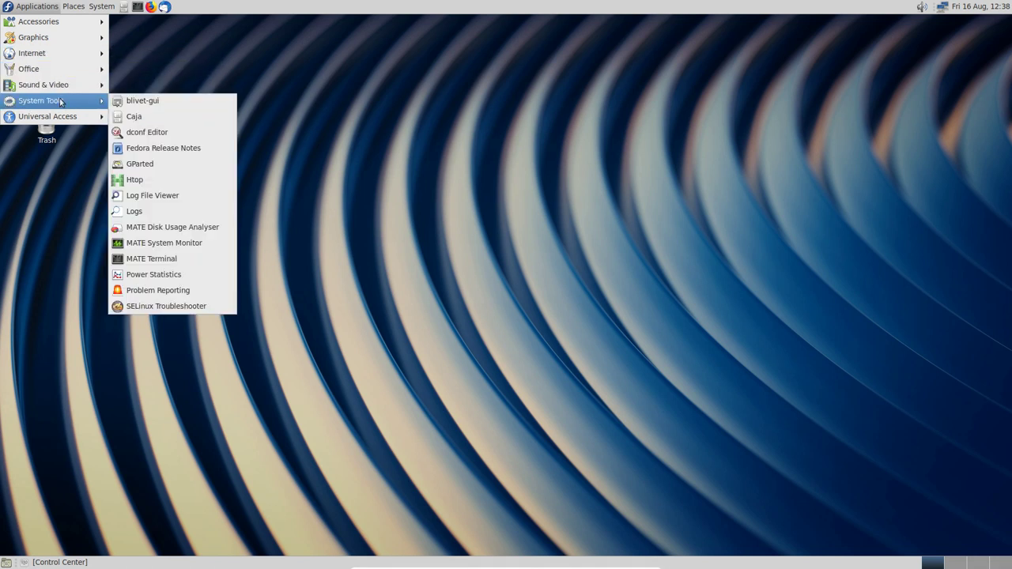
pyautogui.moveTo(64, 28)
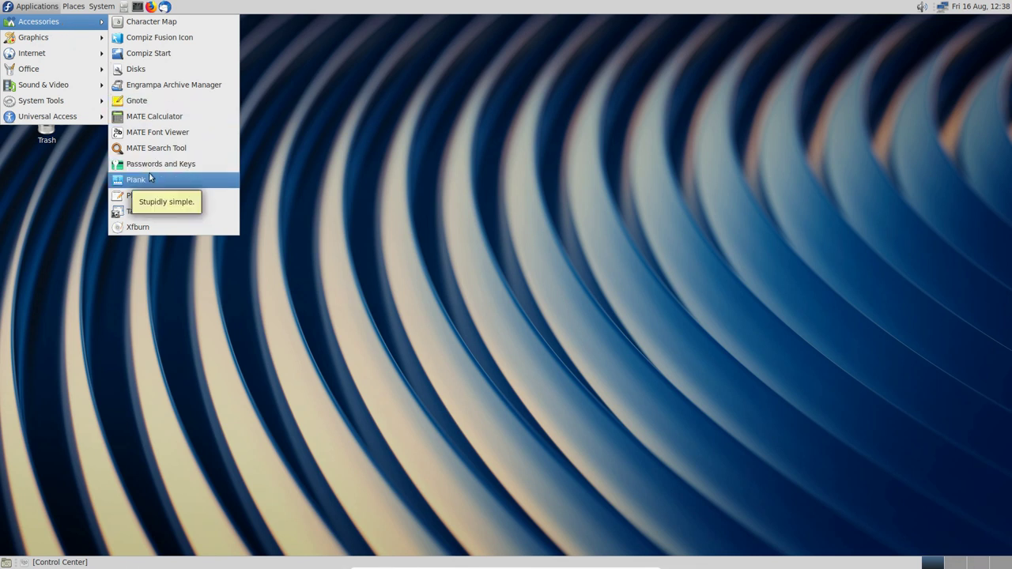
pyautogui.click(385, 135)
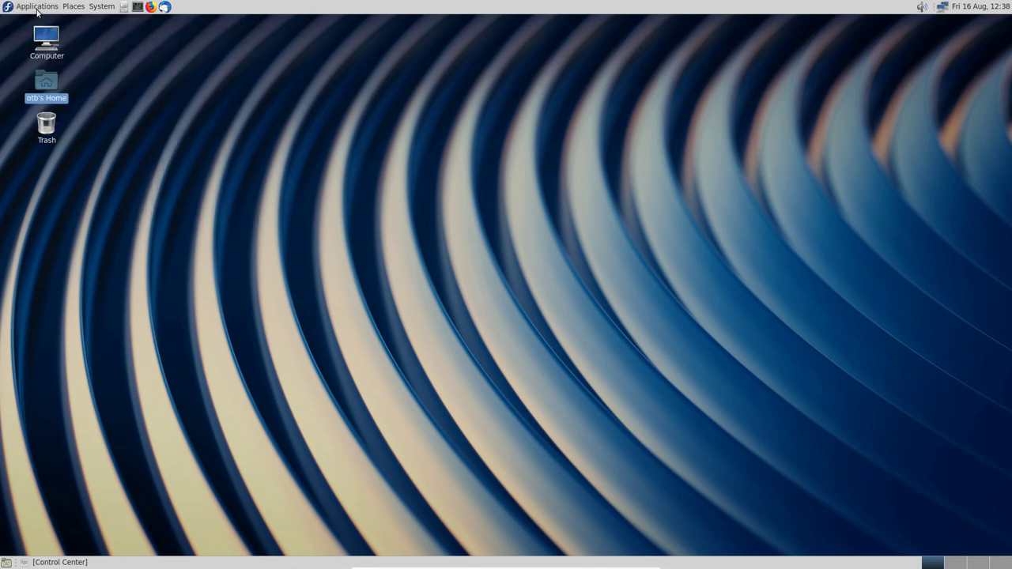
# Step: Launch dnfdragora from the System menu and search for 'brisk' packages
pyautogui.click(109, 10)
pyautogui.moveTo(115, 23)
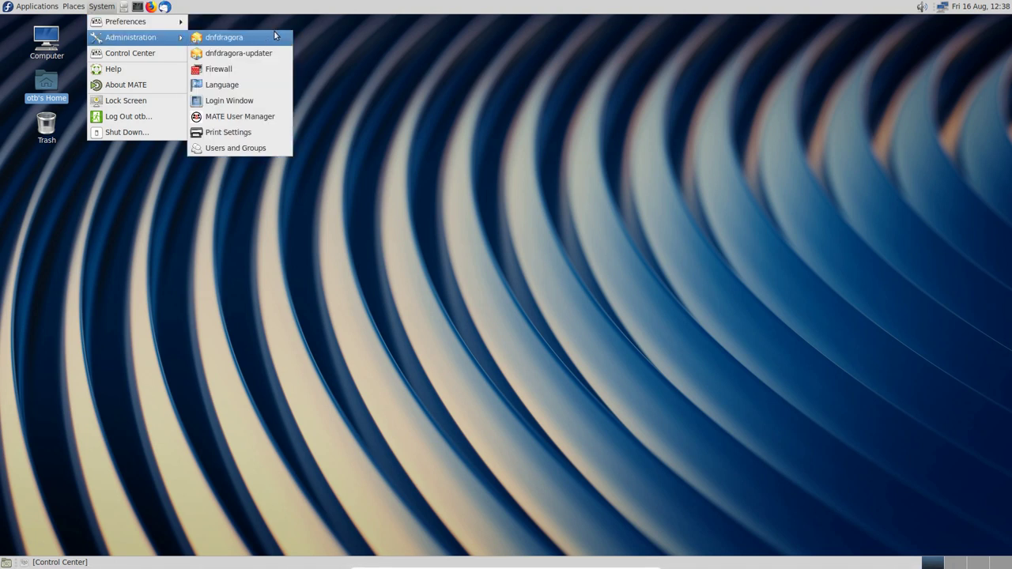
pyautogui.click(268, 38)
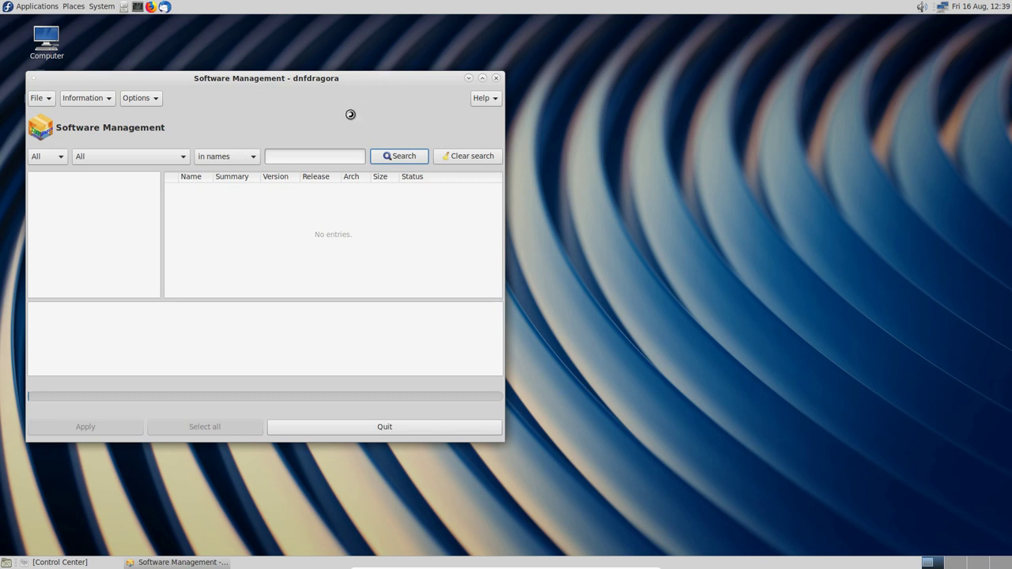
pyautogui.click(319, 156)
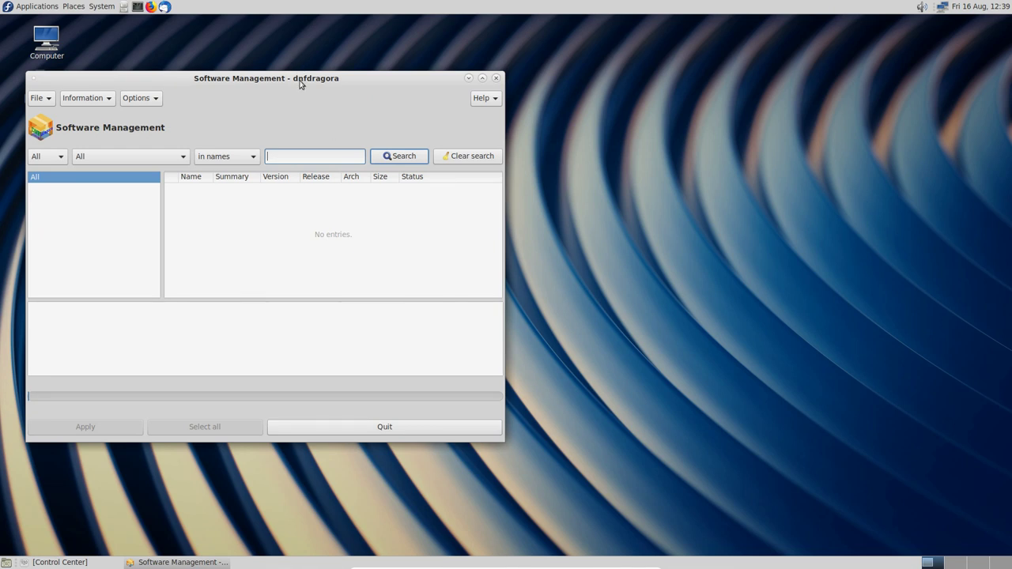
pyautogui.moveTo(314, 80); pyautogui.dragTo(536, 45)
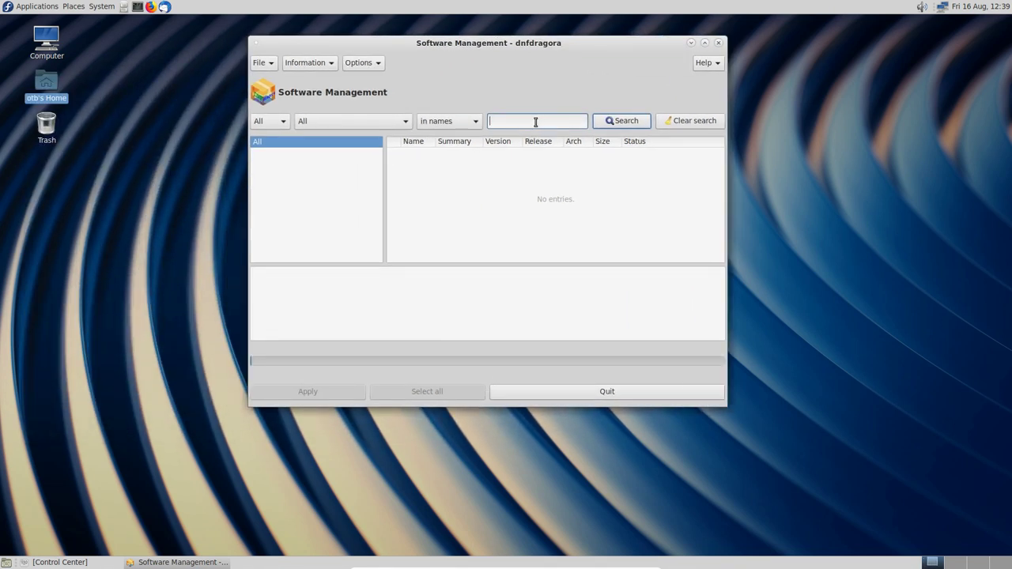
pyautogui.write('brisk')
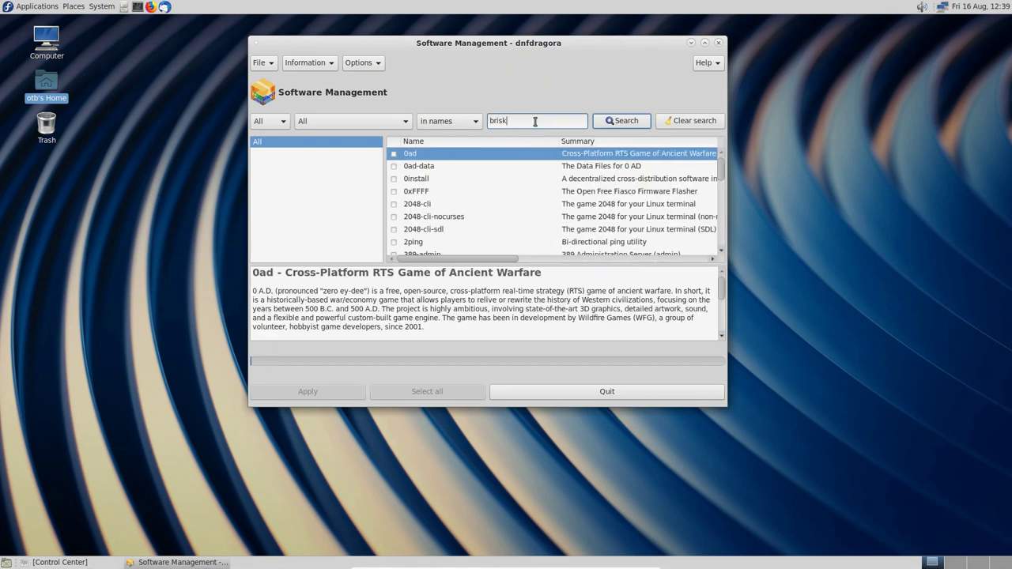
pyautogui.click(618, 119)
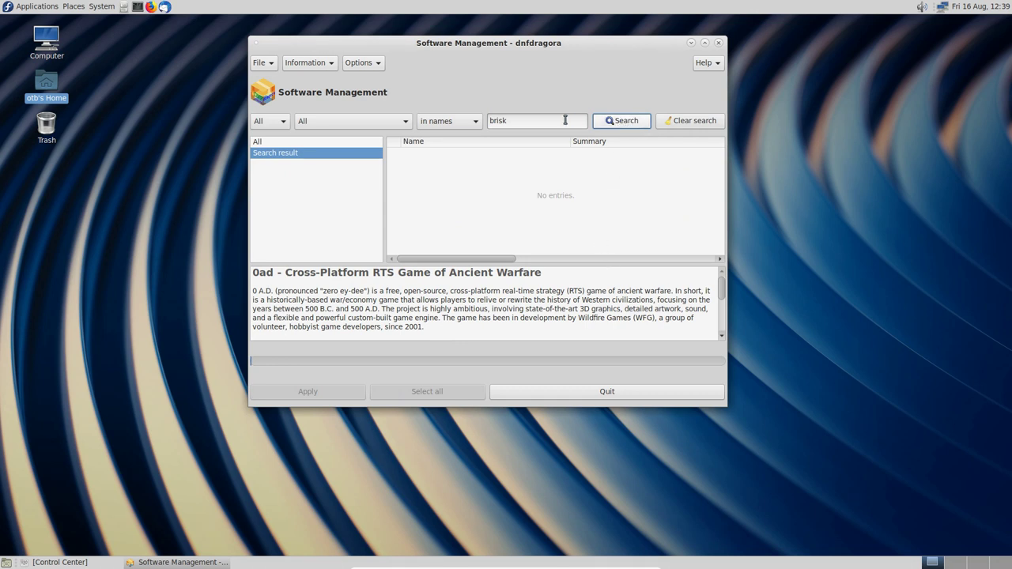
# Step: Search for 'men' menu packages, scroll through the results, and close dnfdragora
pyautogui.moveTo(535, 121); pyautogui.dragTo(464, 121)
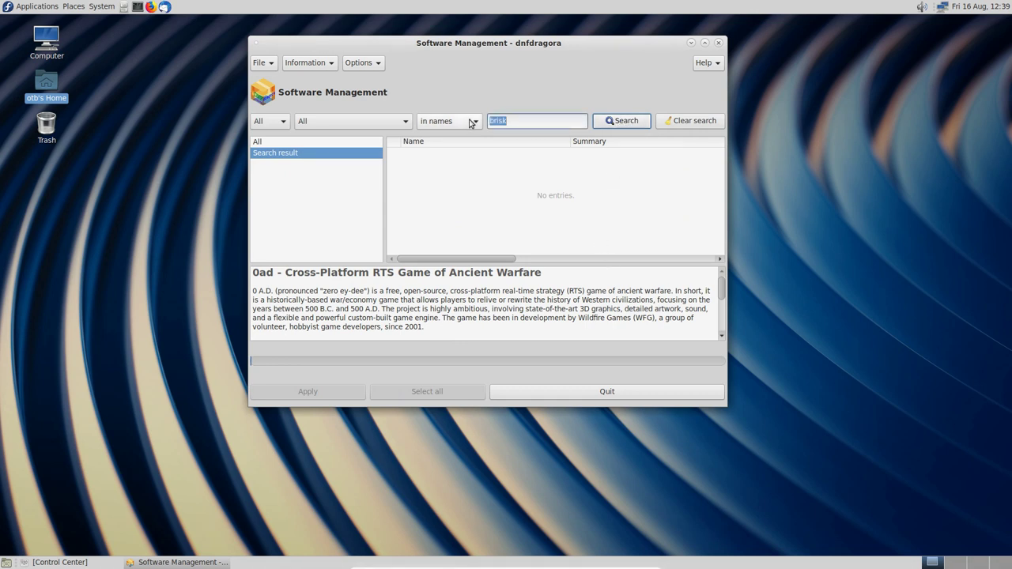
pyautogui.write('menu')
pyautogui.press('Return')
pyautogui.scroll(-10, 482, 175)
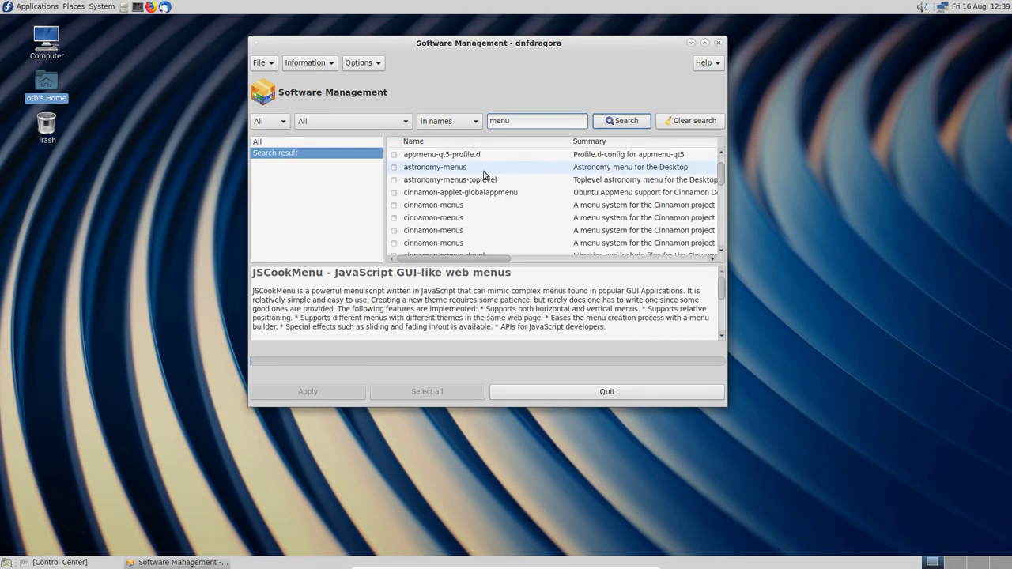
pyautogui.scroll(-12, 491, 176)
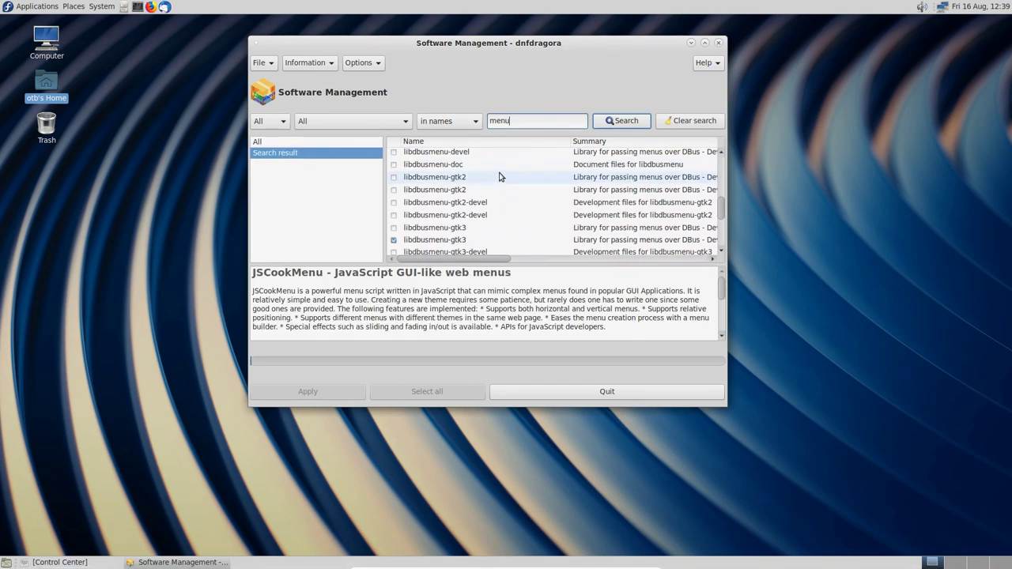
pyautogui.scroll(-5, 502, 176)
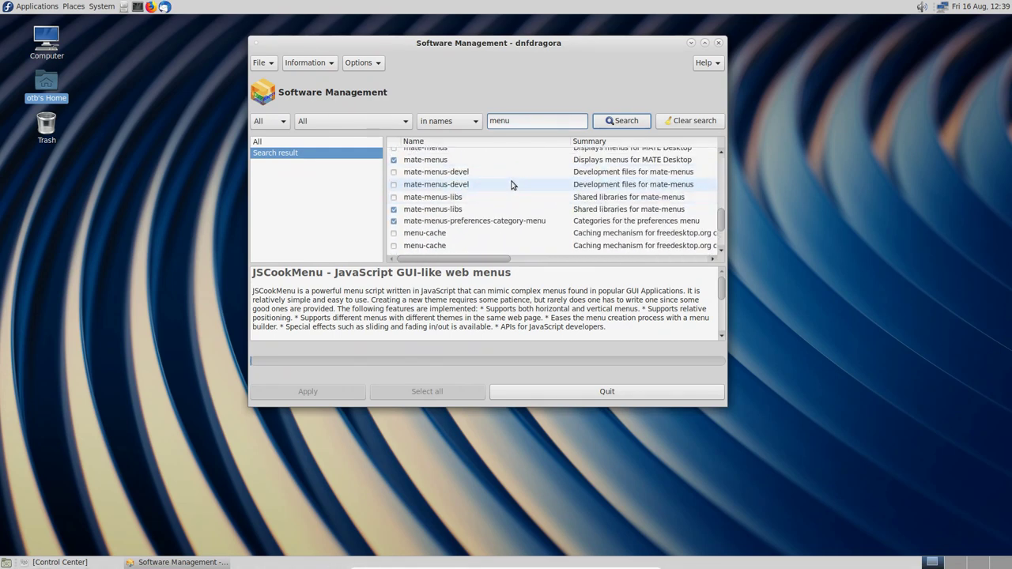
pyautogui.scroll(2, 512, 184)
pyautogui.scroll(-5, 513, 184)
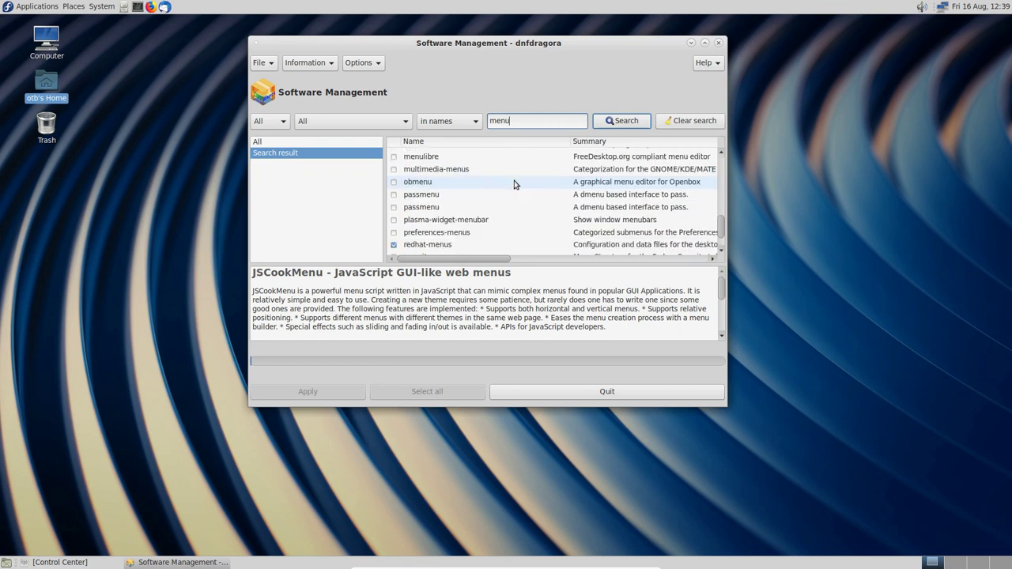
pyautogui.scroll(-7, 514, 184)
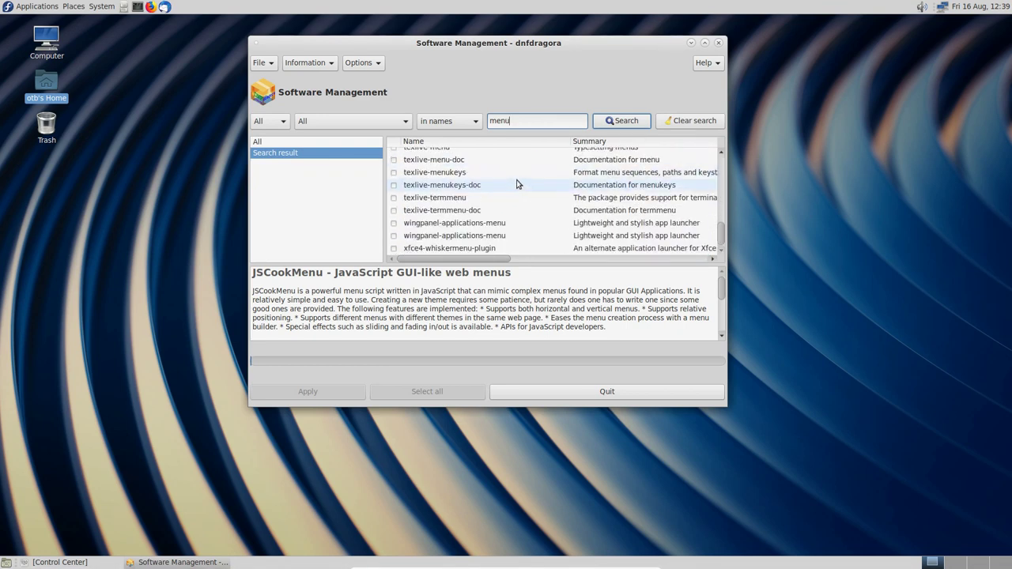
pyautogui.scroll(10, 519, 184)
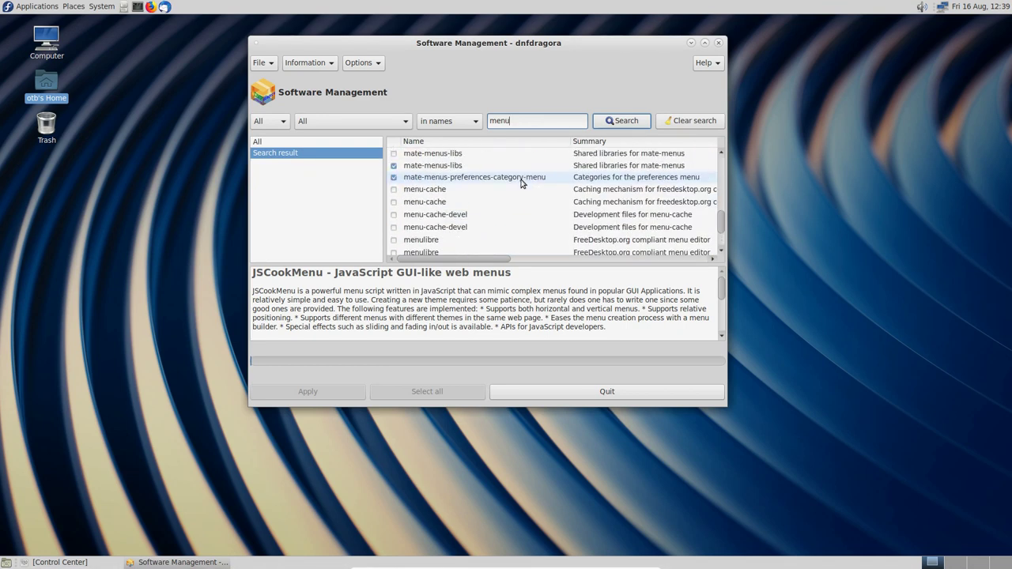
pyautogui.scroll(10, 521, 182)
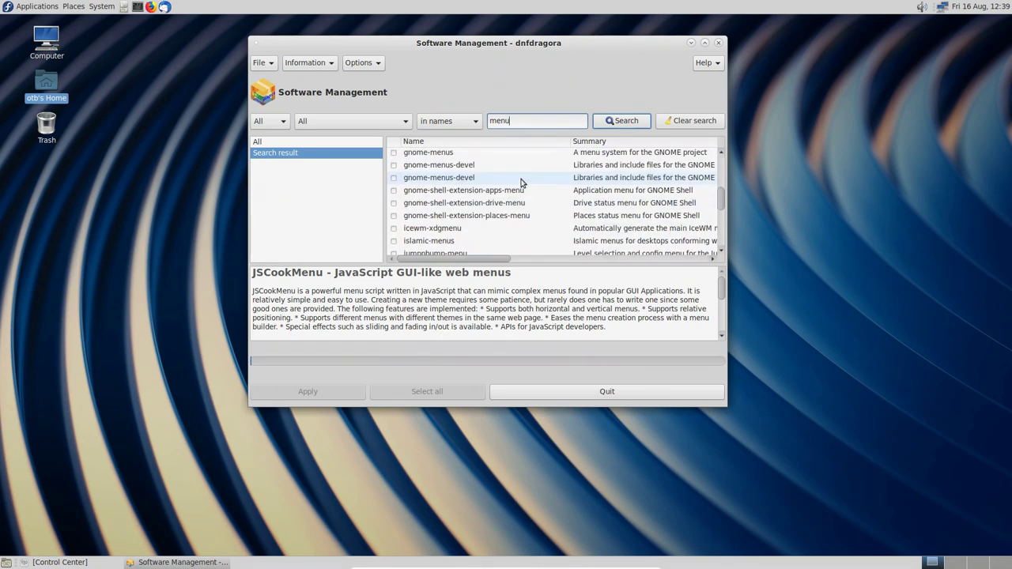
pyautogui.scroll(8, 521, 183)
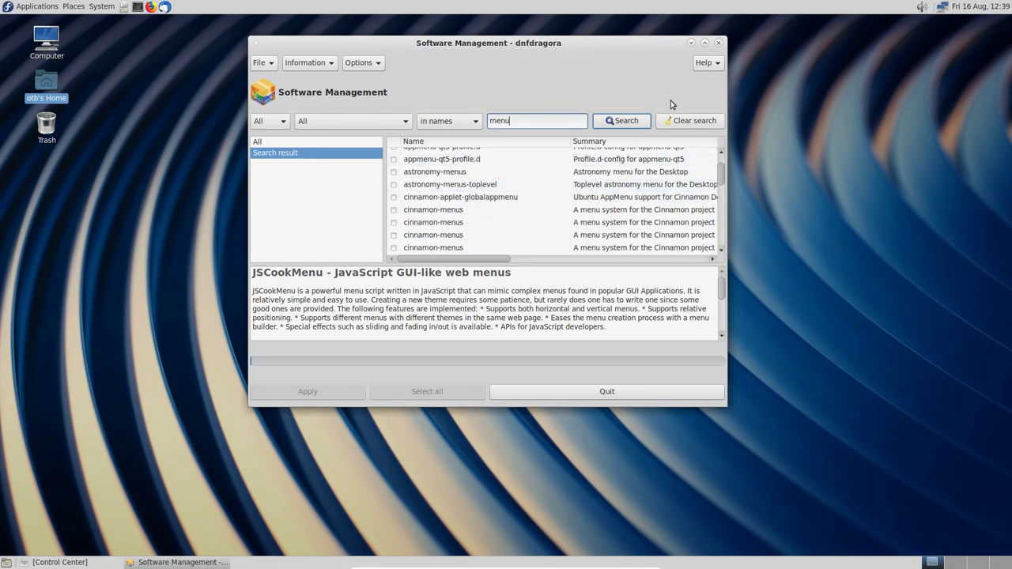
pyautogui.click(718, 44)
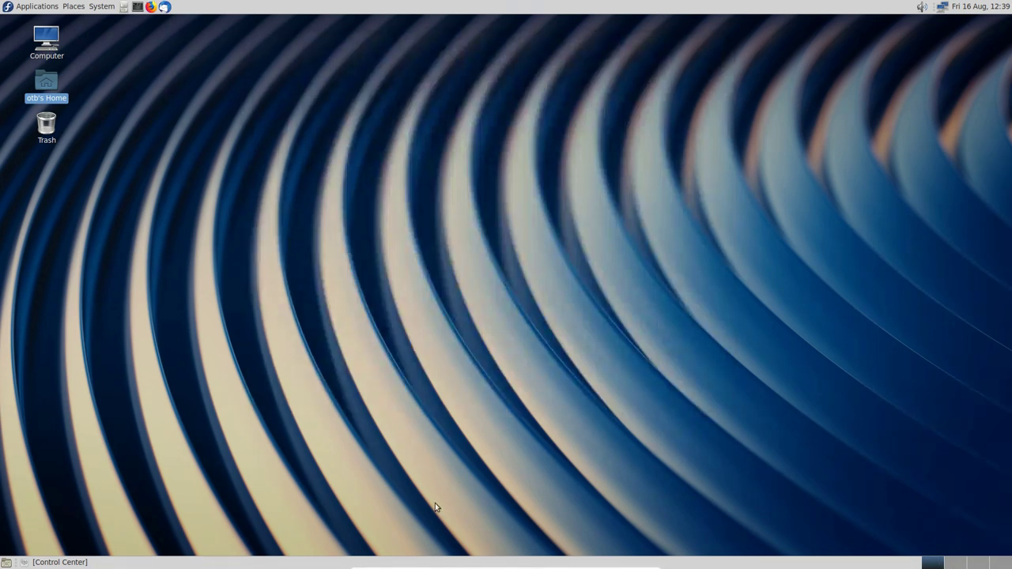
# Step: Delete the bottom MATE panel
pyautogui.rightClick(268, 563)
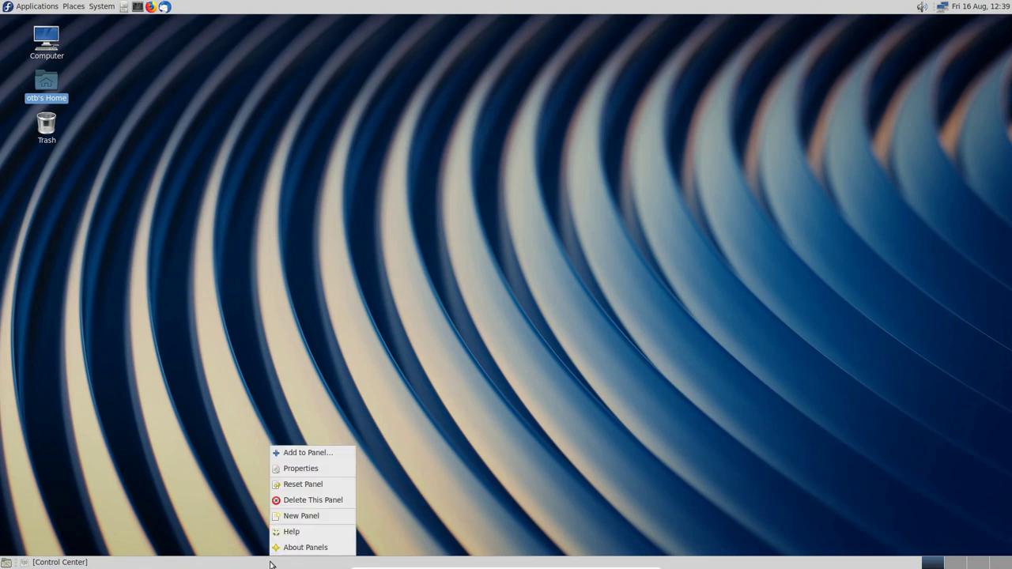
pyautogui.click(333, 502)
pyautogui.click(535, 322)
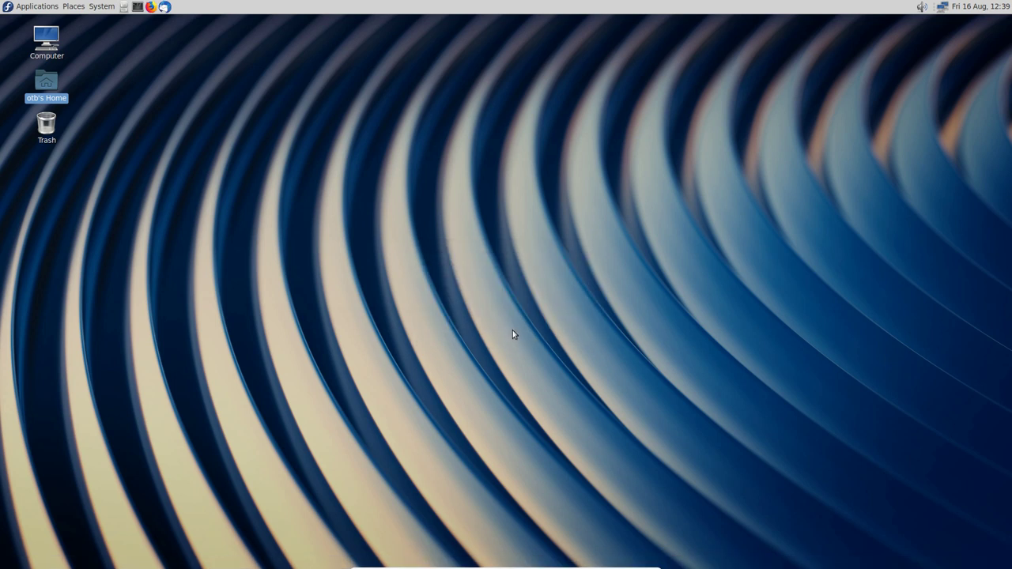
# Step: Launch the Plank dock from Applications > Accessories
pyautogui.click(36, 6)
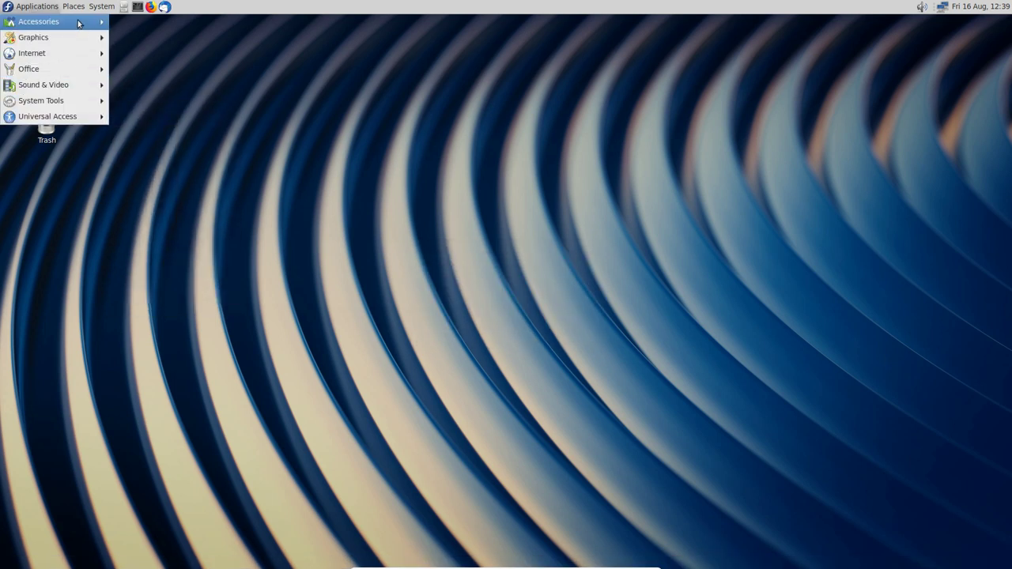
pyautogui.moveTo(79, 21)
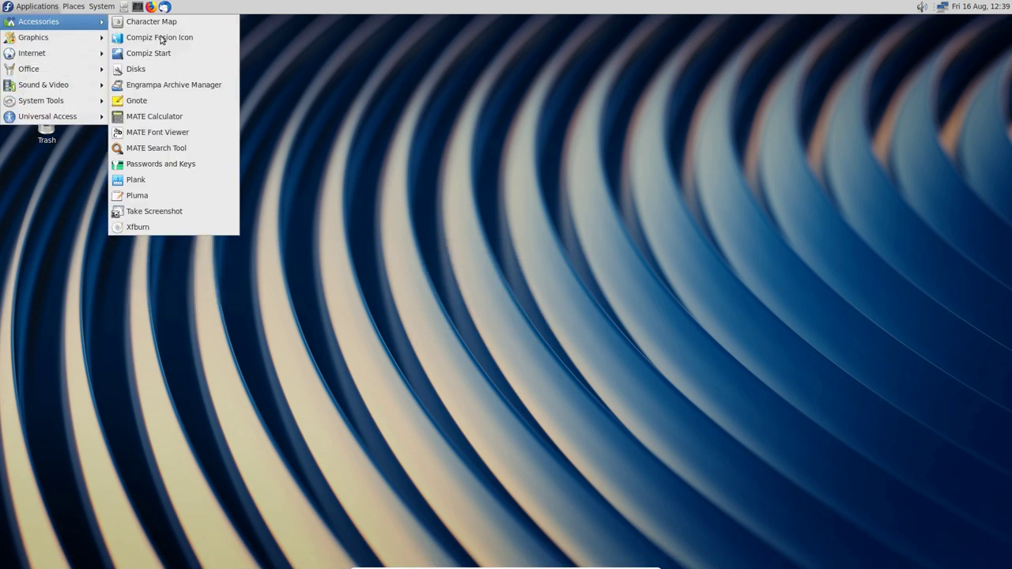
pyautogui.click(198, 179)
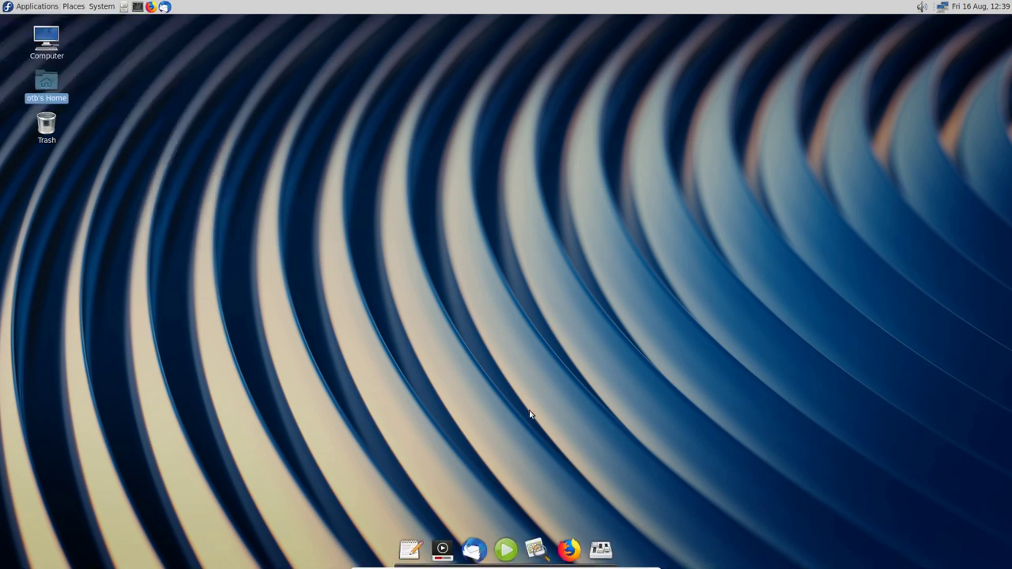
# Step: Open and close Control Center from the dock, and check Pluma's Keep in Dock setting
pyautogui.click(602, 550)
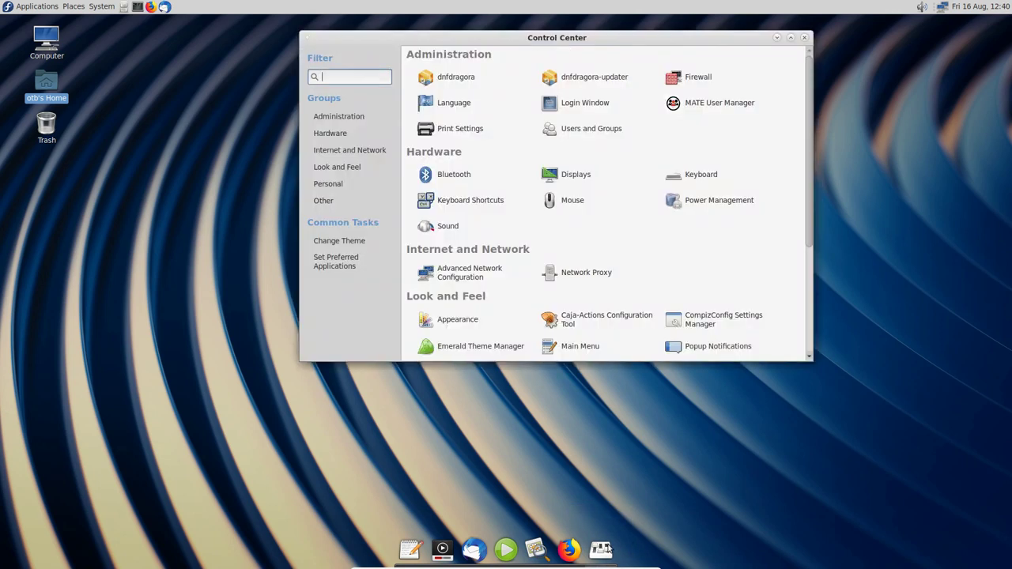
pyautogui.click(804, 38)
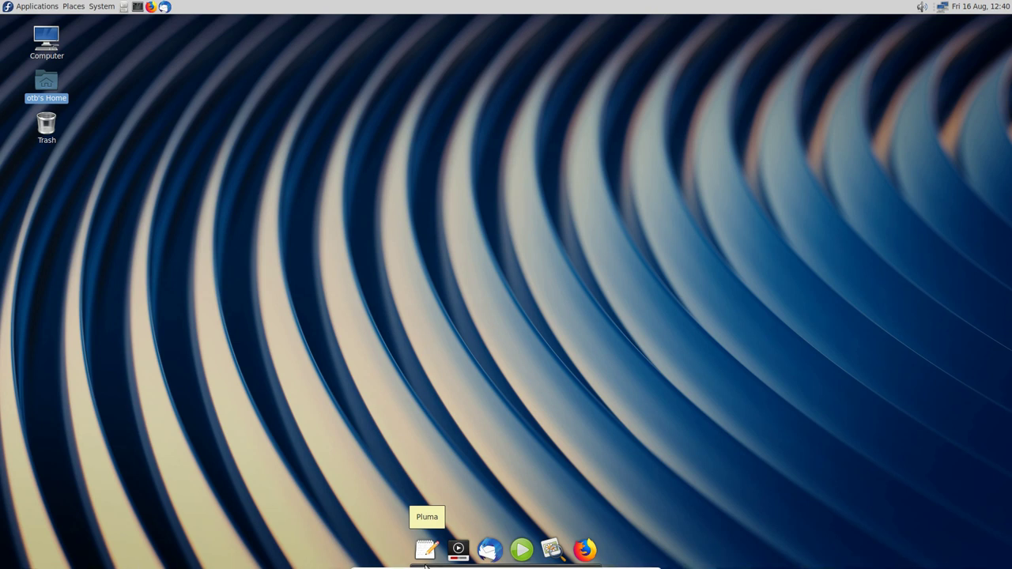
pyautogui.rightClick(426, 564)
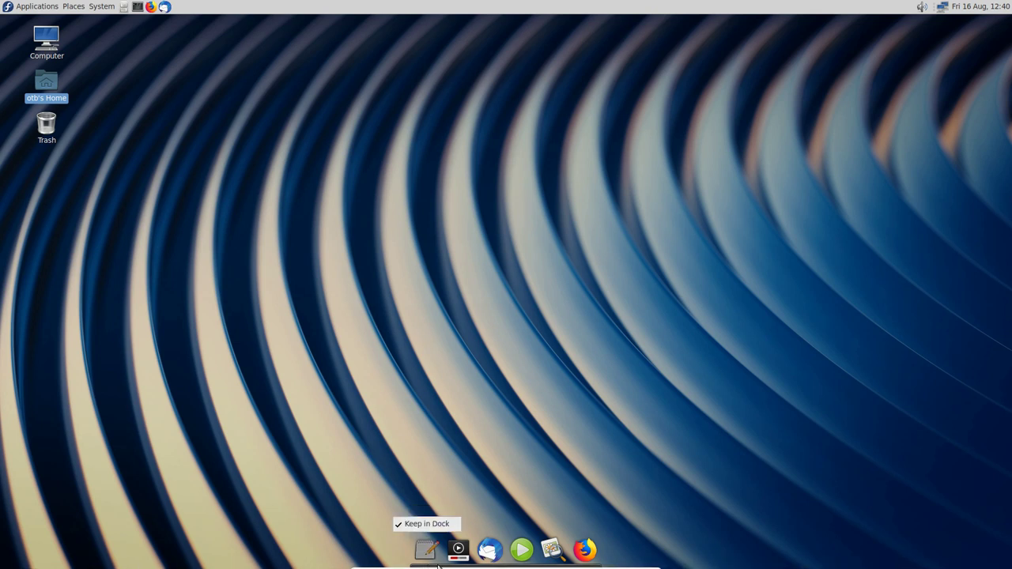
pyautogui.press('Escape')
pyautogui.rightClick(441, 566)
pyautogui.press('Escape')
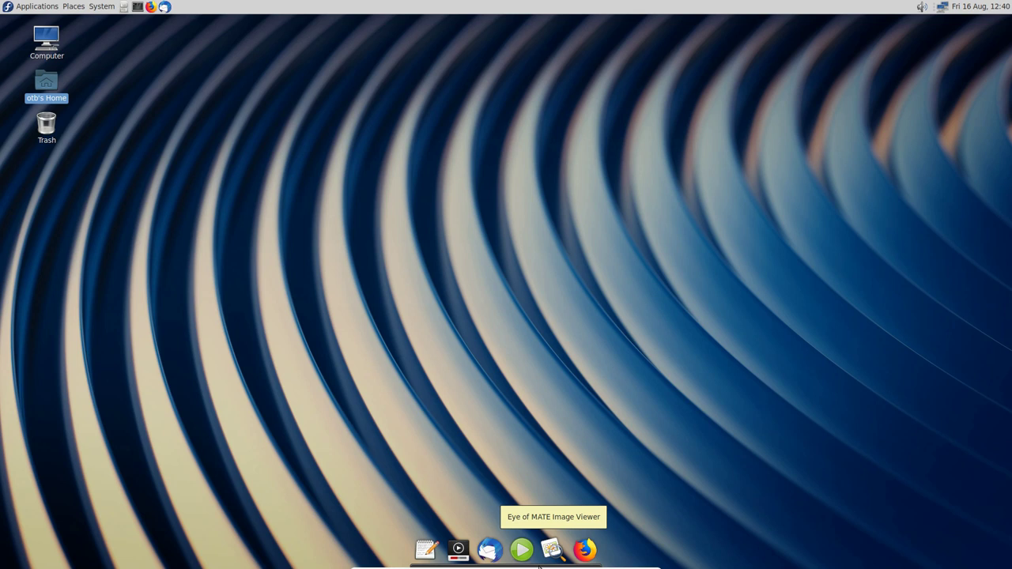
# Step: Check that the image viewer and Exaile are kept in the dock, then open the dock menu
pyautogui.rightClick(539, 566)
pyautogui.click(674, 509)
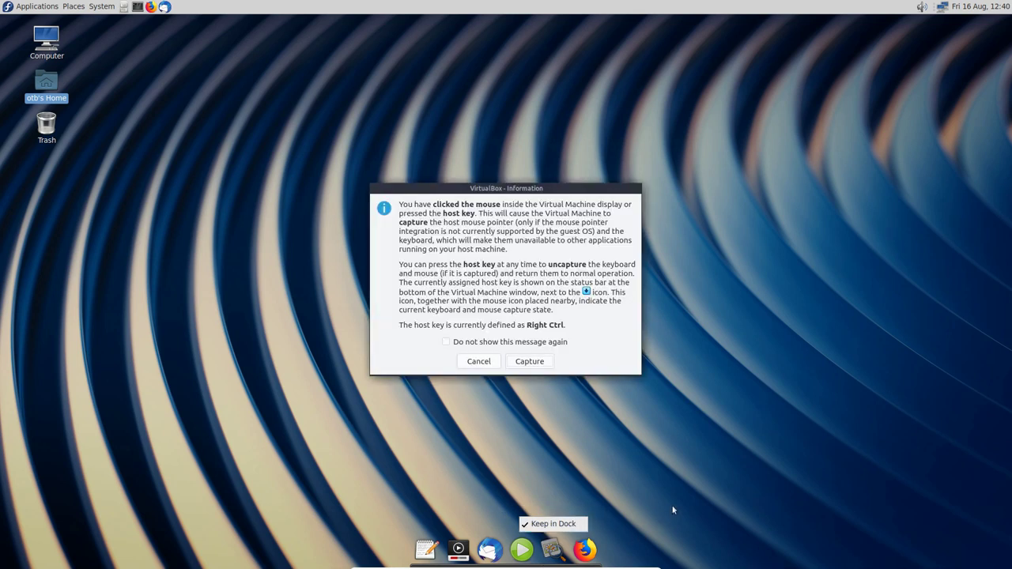
pyautogui.click(539, 362)
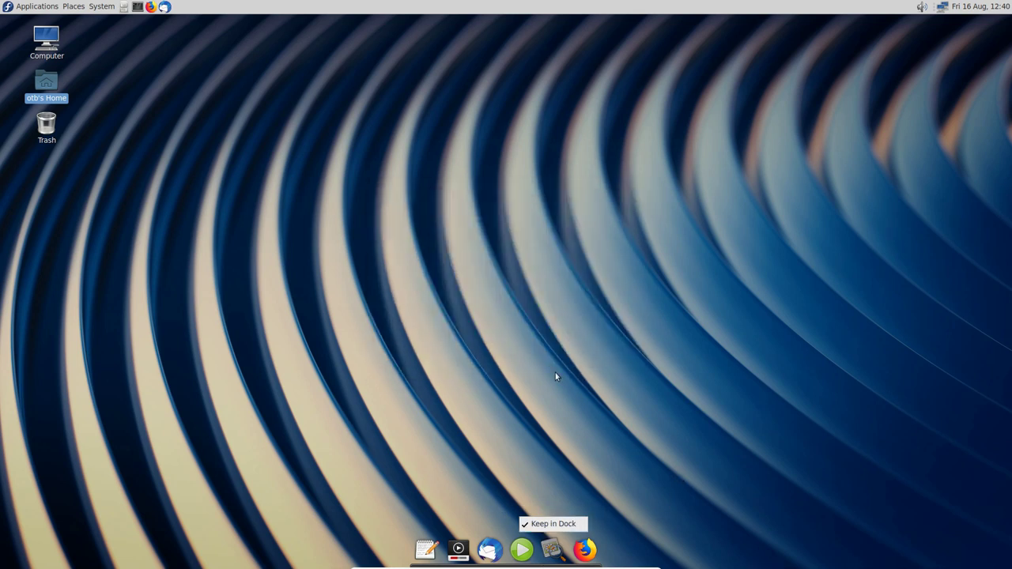
pyautogui.click(594, 566)
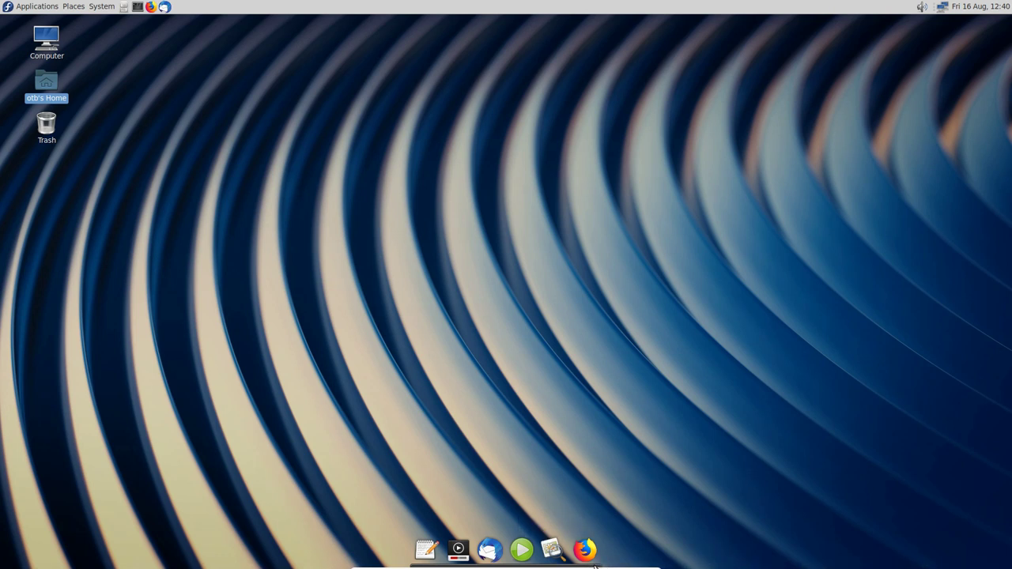
pyautogui.rightClick(537, 566)
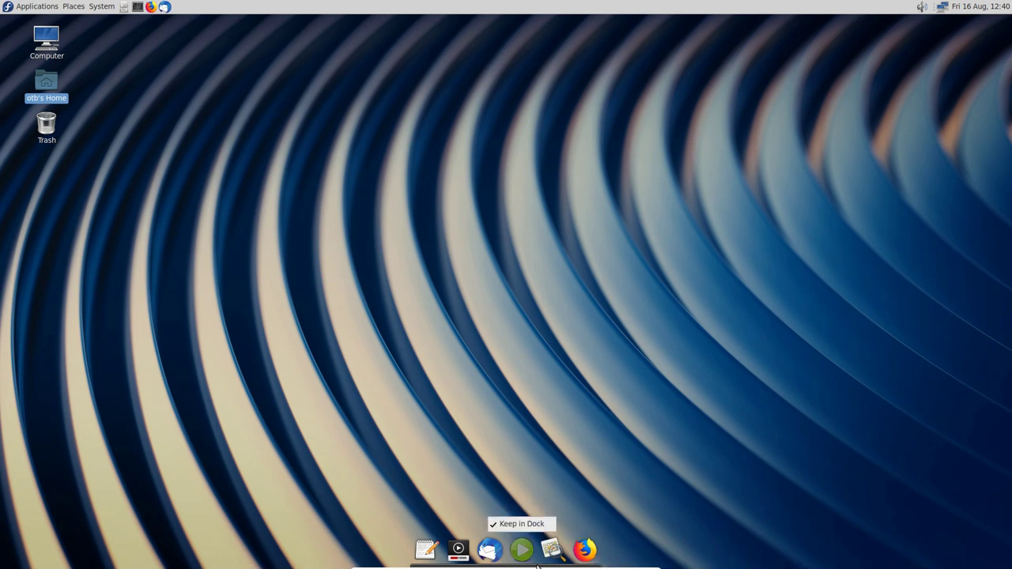
pyautogui.click(525, 363)
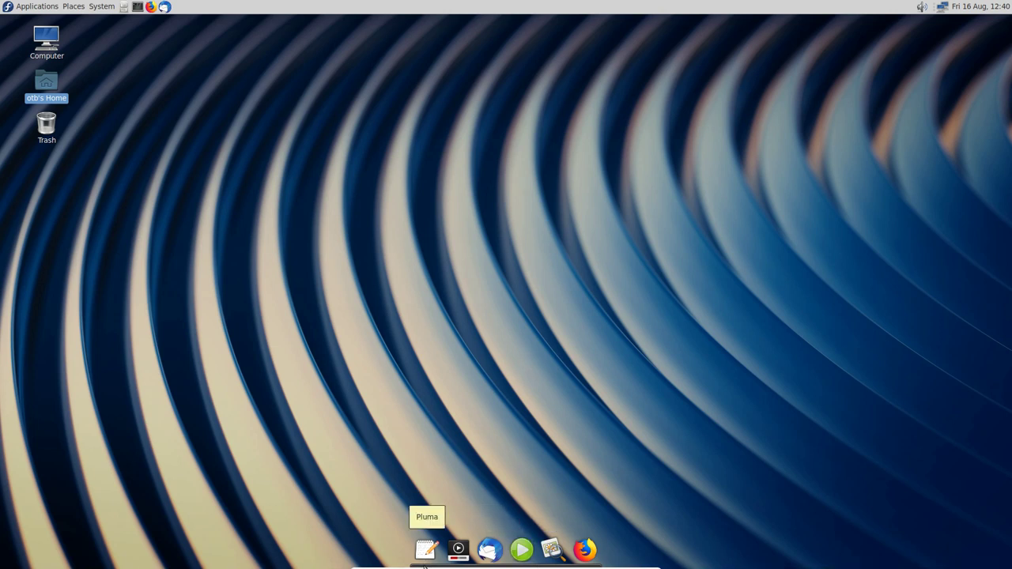
pyautogui.keyDown('ctrl'); pyautogui.rightClick(425, 566); pyautogui.keyUp('ctrl')
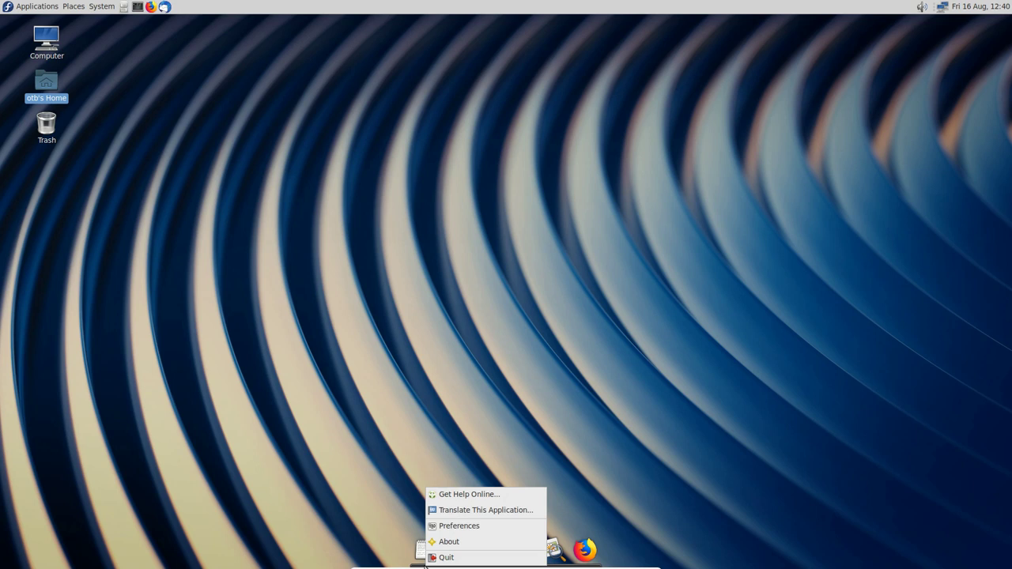
# Step: Open Plank Preferences and reduce the dock icon size to 36
pyautogui.click(462, 530)
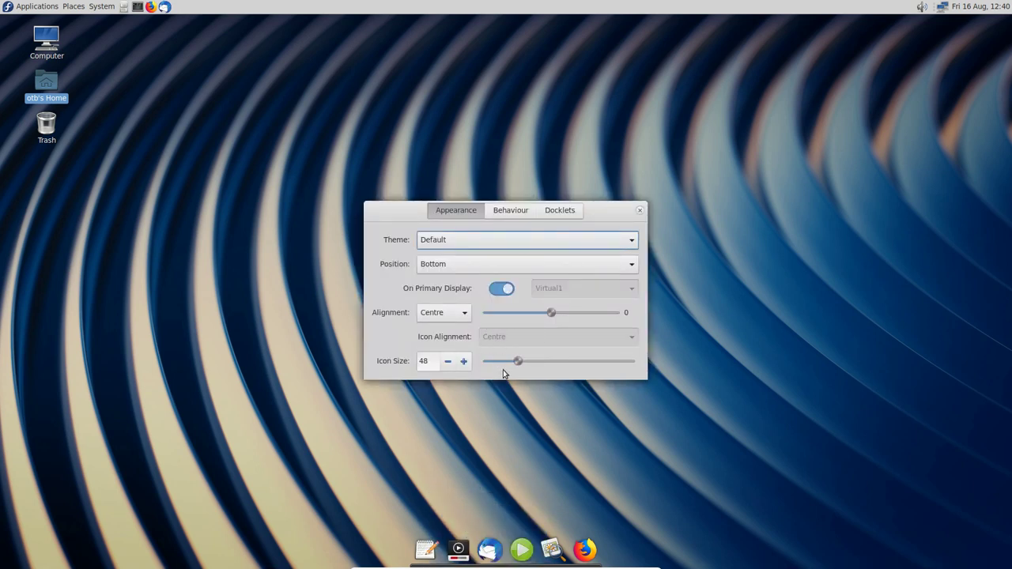
pyautogui.click(448, 362)
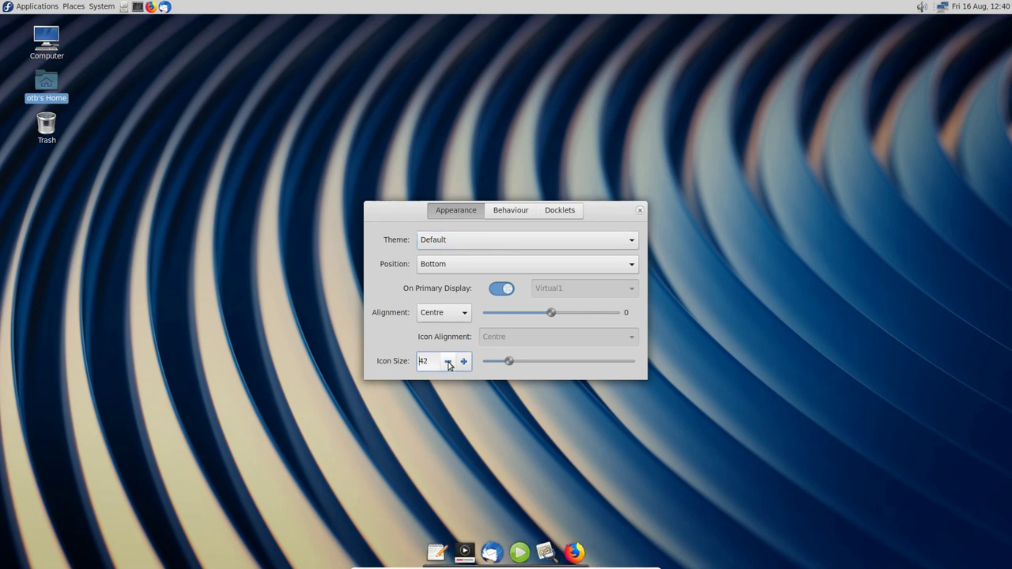
pyautogui.click(447, 361)
pyautogui.click(450, 362)
# Step: On the Behaviour tab turn off Hide Dock, view Docklets, and close preferences
pyautogui.click(511, 212)
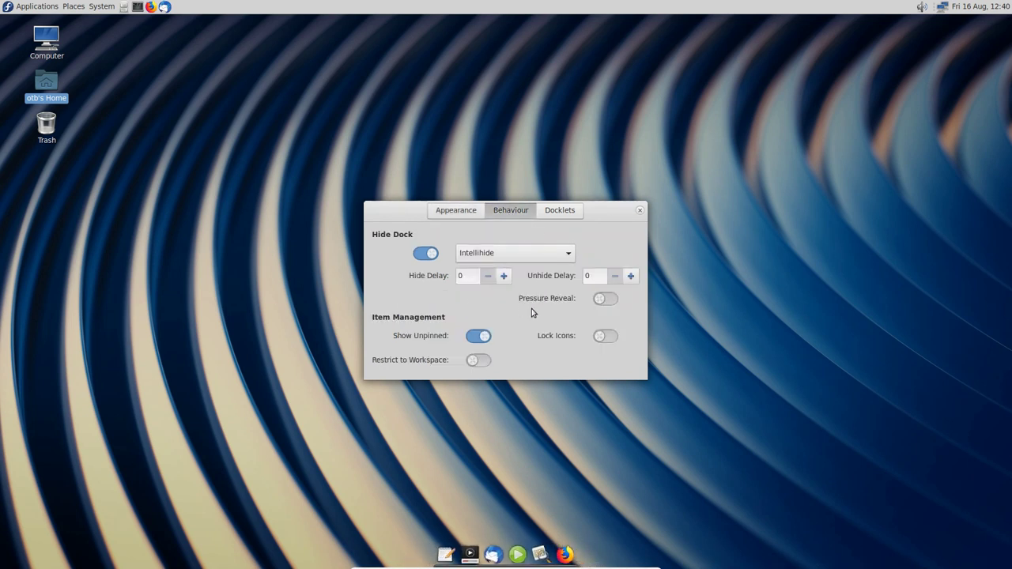
pyautogui.click(525, 254)
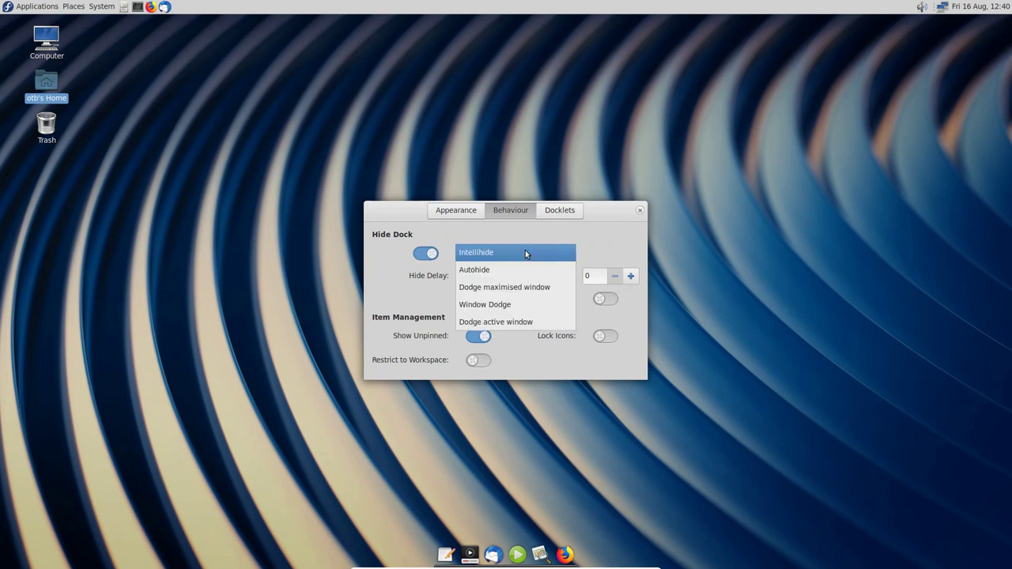
pyautogui.click(525, 253)
pyautogui.click(534, 254)
pyautogui.click(531, 253)
pyautogui.click(532, 252)
pyautogui.click(533, 254)
pyautogui.click(427, 254)
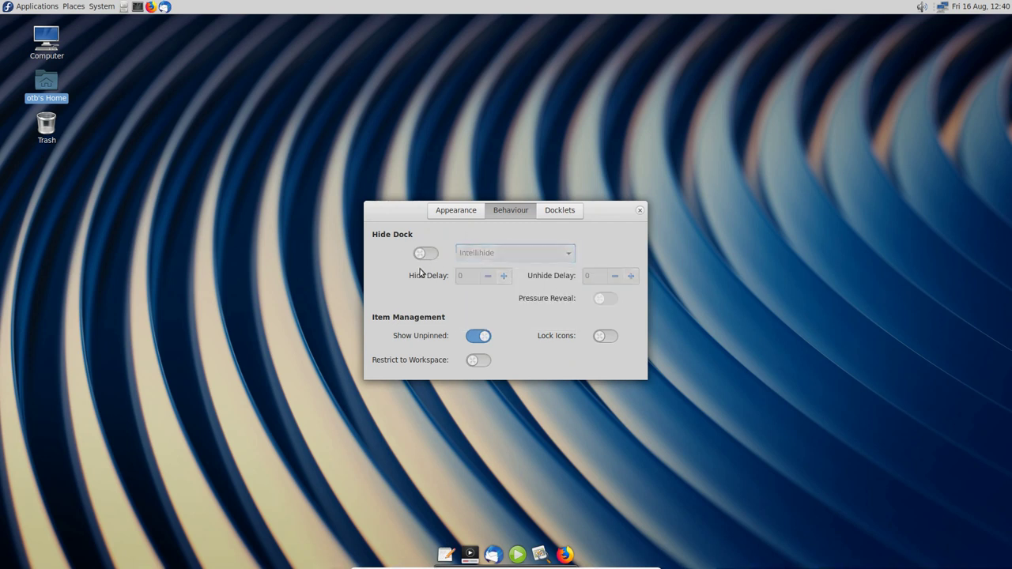
pyautogui.click(559, 211)
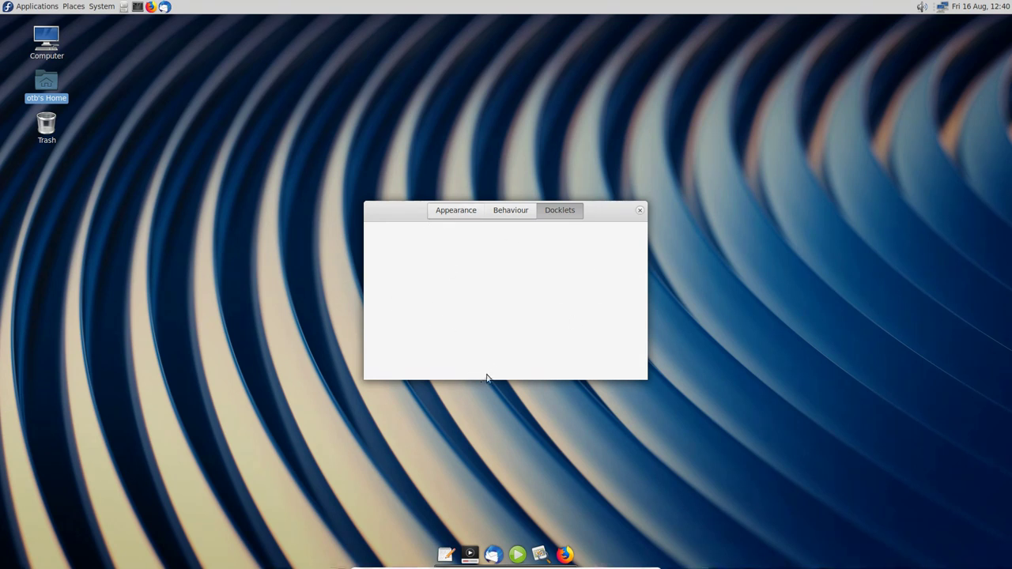
pyautogui.click(639, 210)
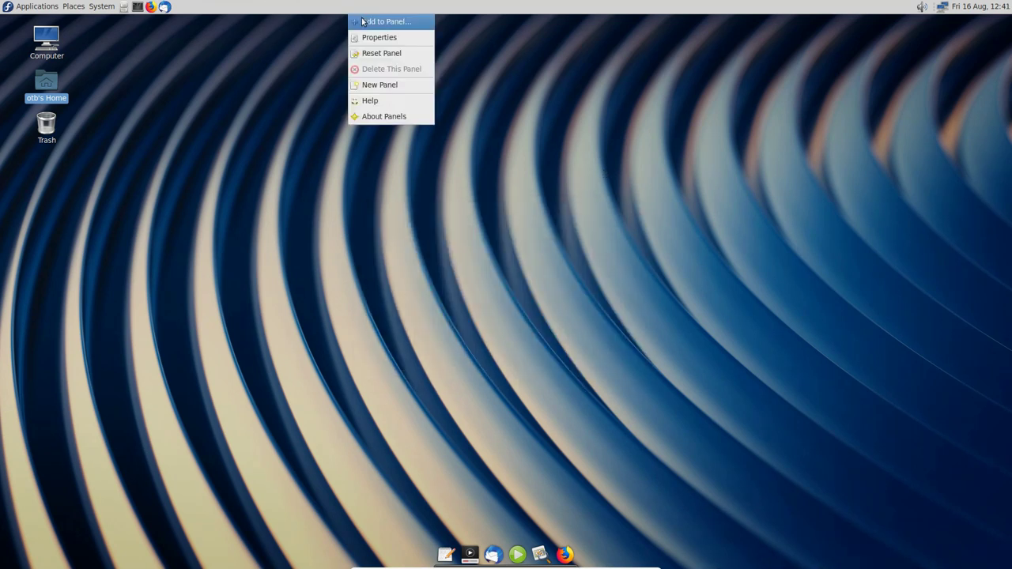
# Step: Add a Window List item to the top panel
pyautogui.click(363, 21)
pyautogui.scroll(-5, 471, 260)
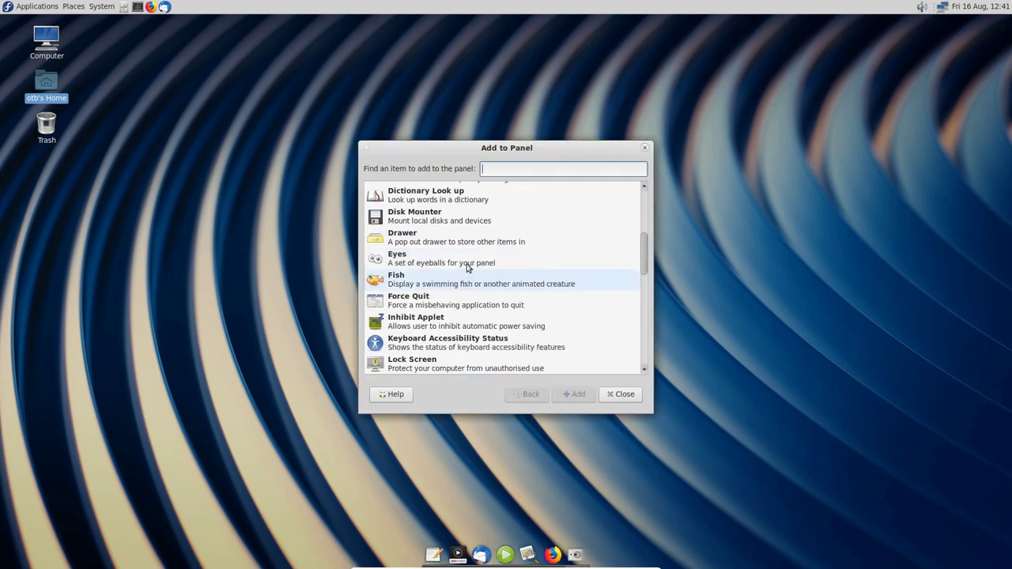
pyautogui.scroll(-10, 467, 261)
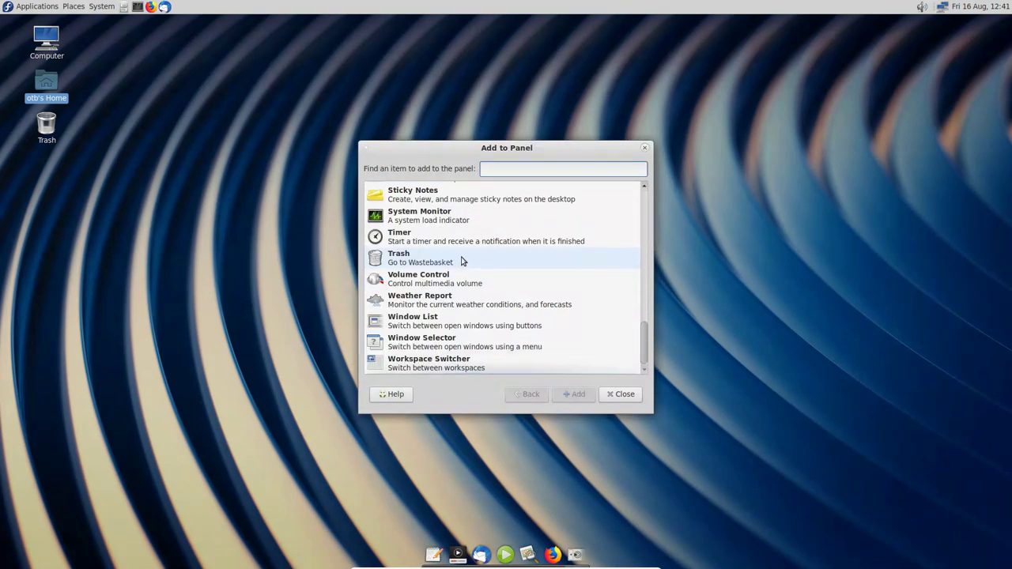
pyautogui.click(441, 323)
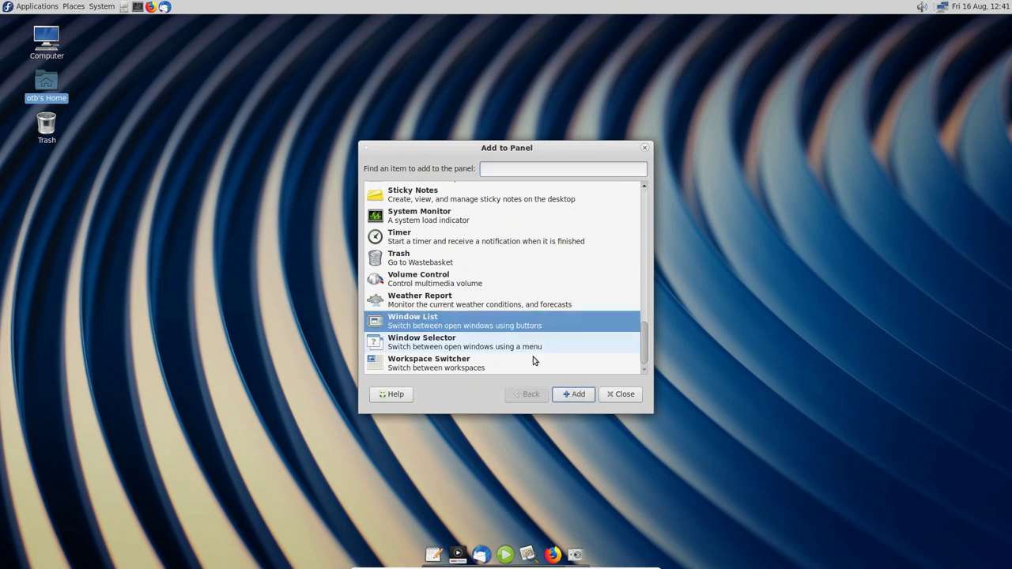
pyautogui.click(578, 394)
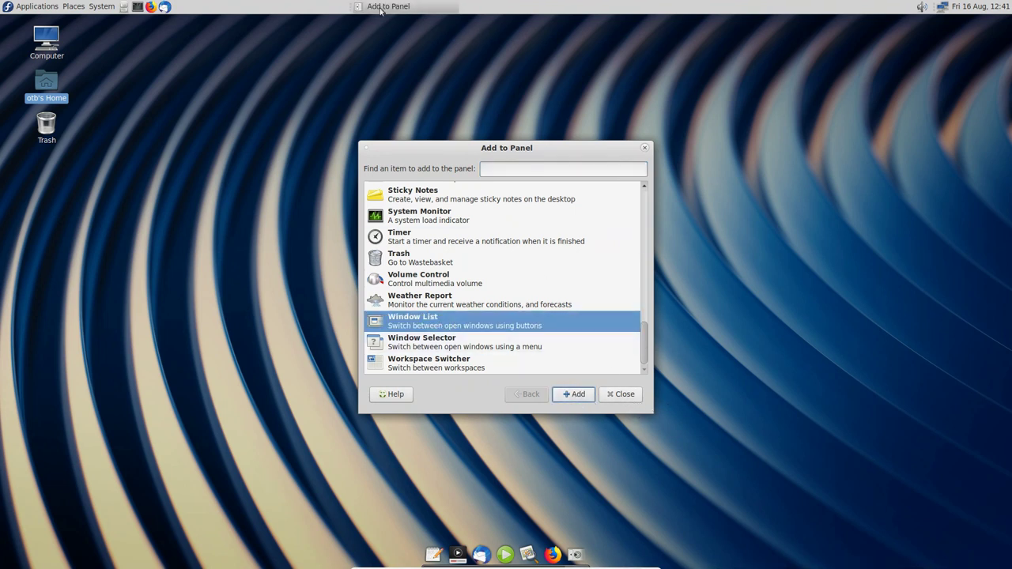
# Step: Remove the four top-panel launchers, including Firefox and the terminal
pyautogui.rightClick(352, 9)
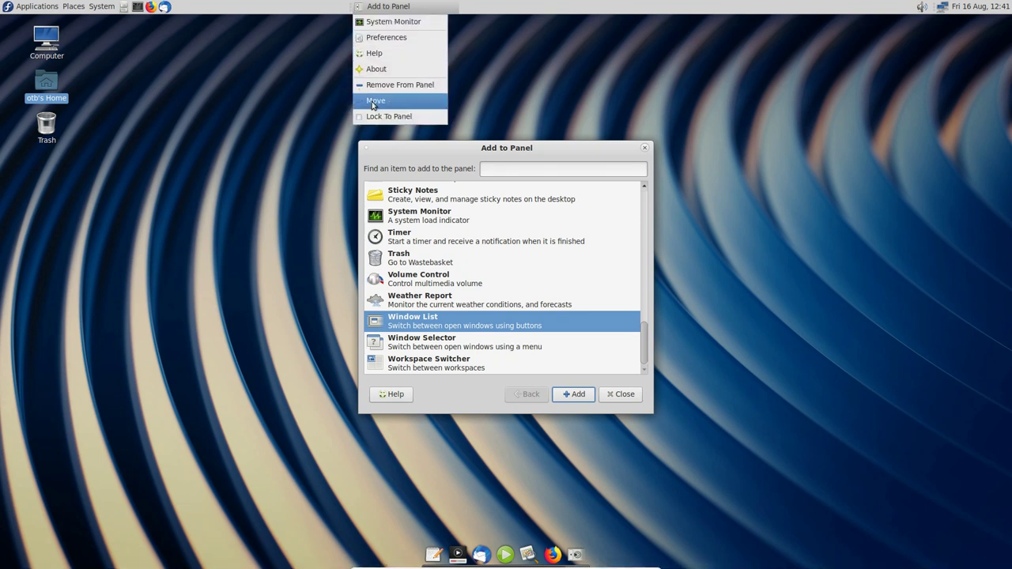
pyautogui.click(187, 16)
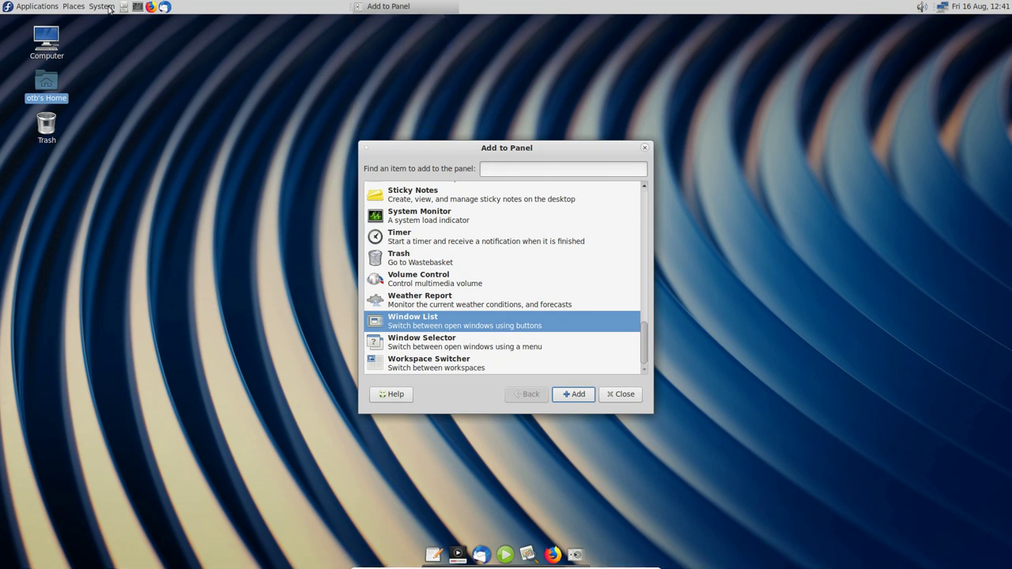
pyautogui.rightClick(165, 6)
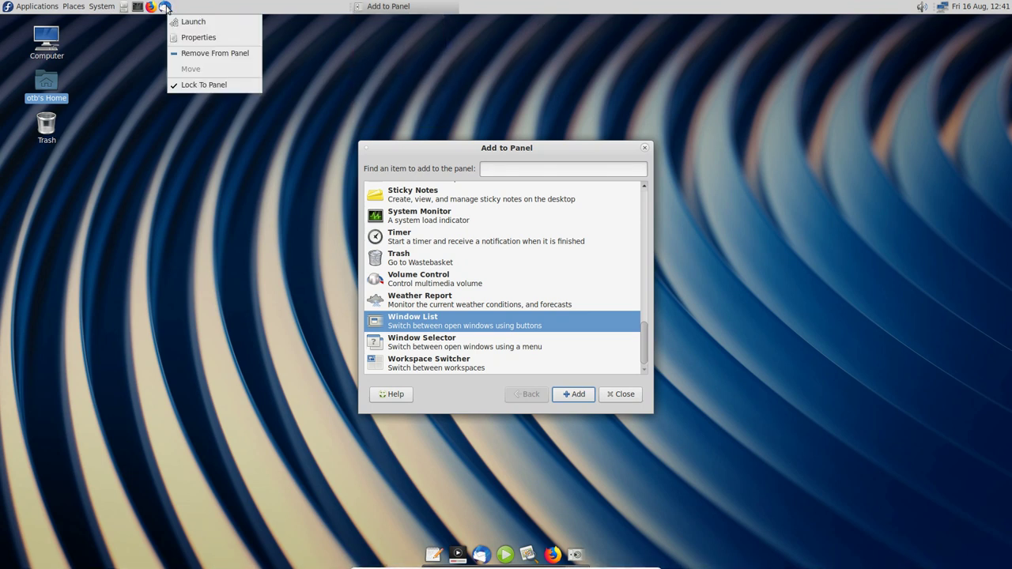
pyautogui.click(194, 54)
pyautogui.rightClick(153, 8)
pyautogui.click(185, 83)
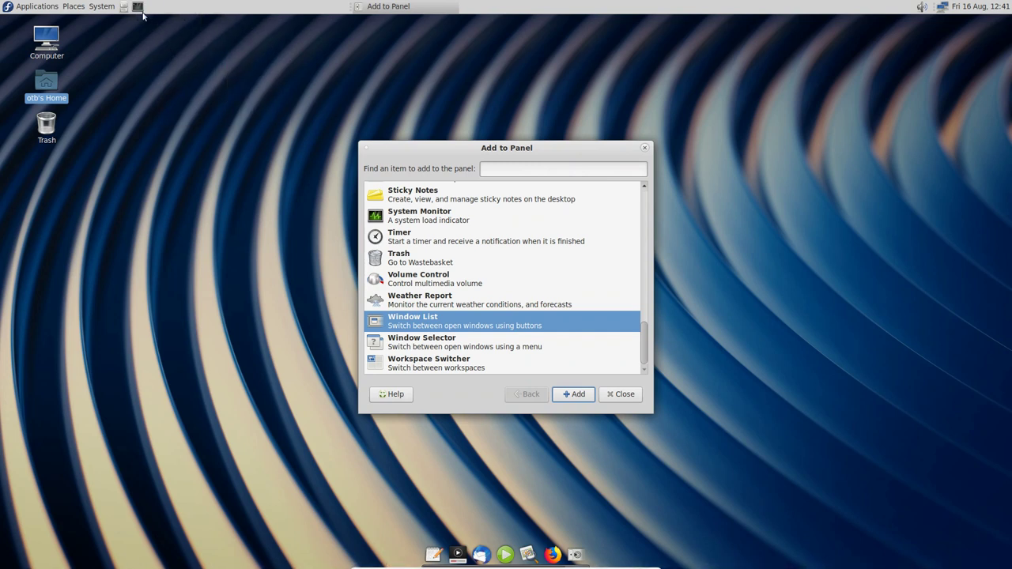
pyautogui.rightClick(138, 7)
pyautogui.click(156, 54)
pyautogui.rightClick(124, 8)
pyautogui.click(151, 54)
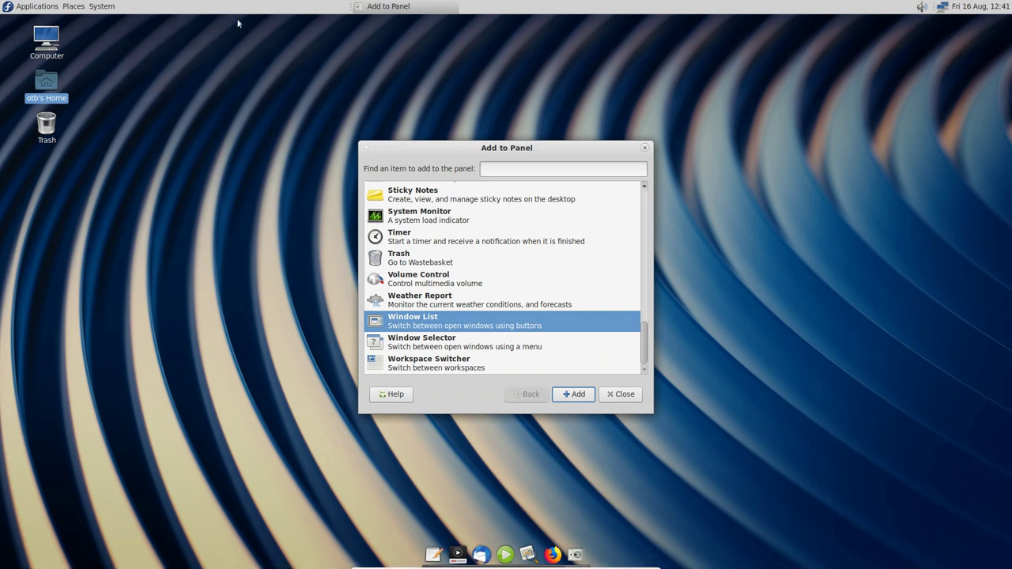
# Step: Move the window list beside the System menu and lock it to the panel
pyautogui.rightClick(350, 9)
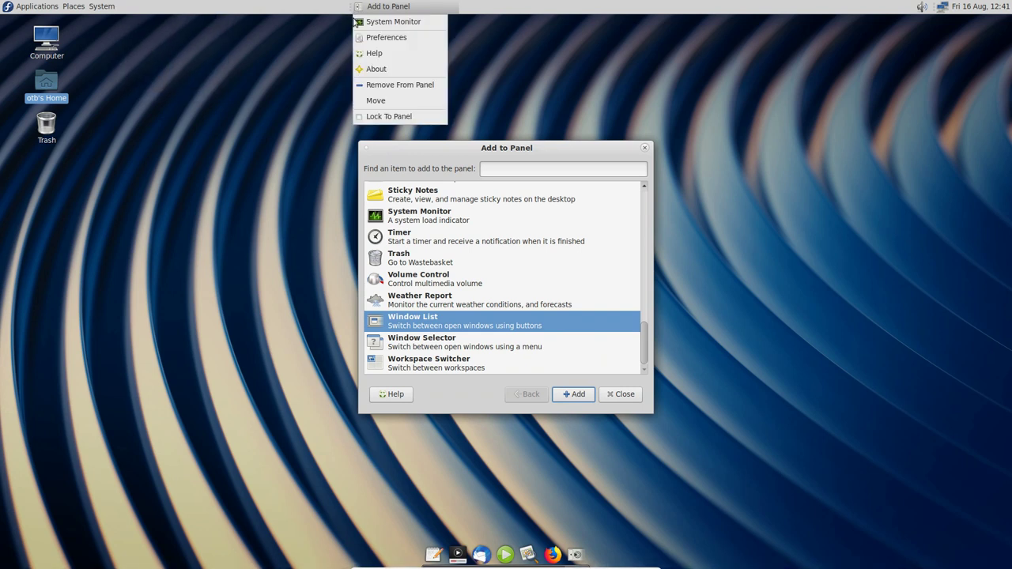
pyautogui.click(377, 100)
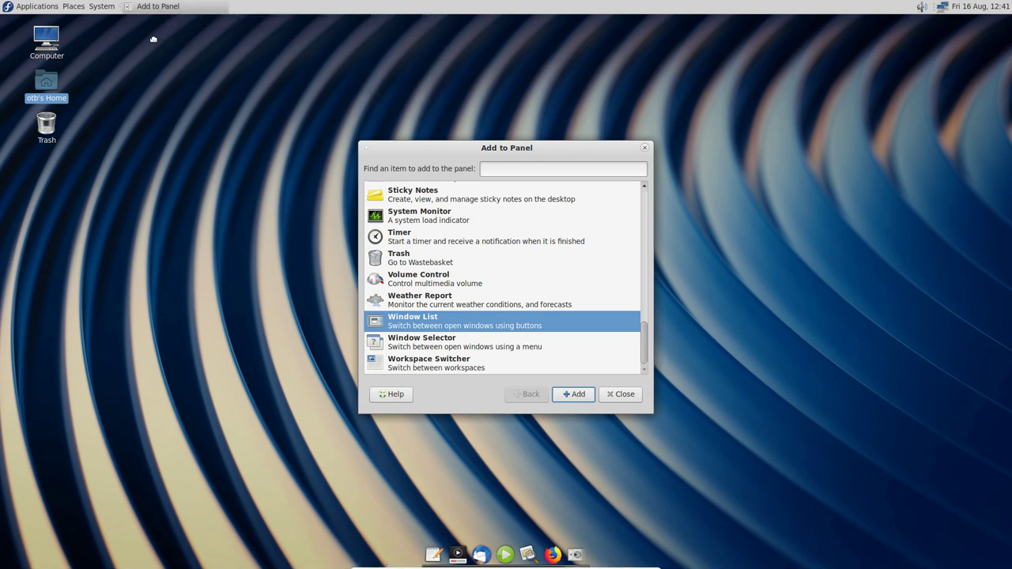
pyautogui.rightClick(126, 8)
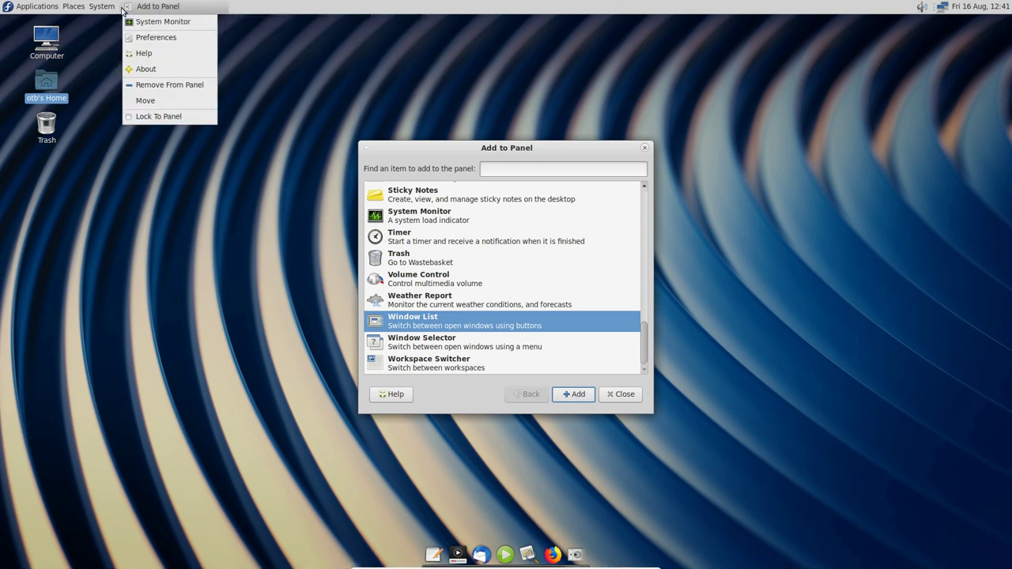
pyautogui.click(149, 116)
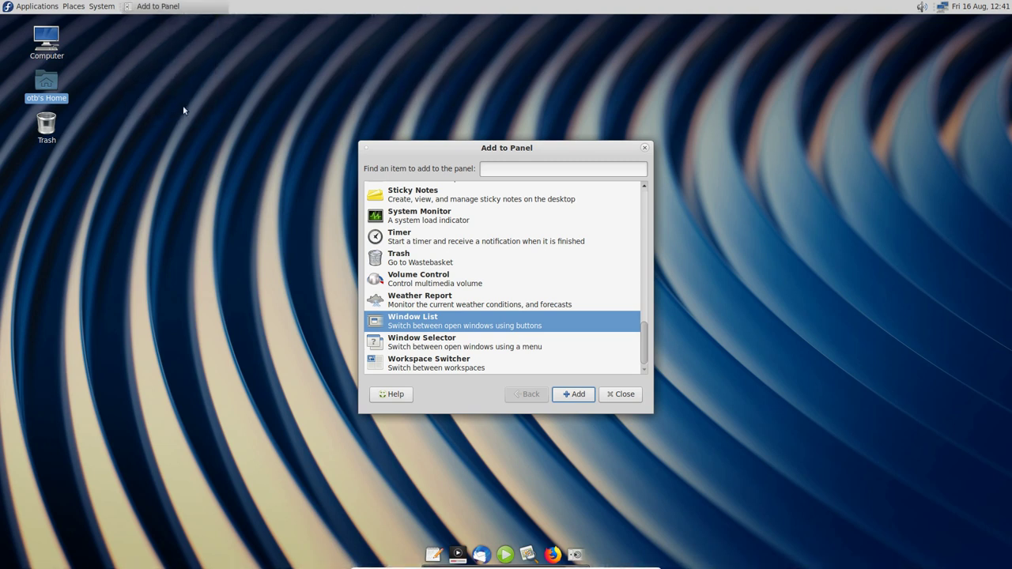
# Step: Close Add to Panel, open Control Center from System, and briefly open then close User Manager
pyautogui.click(623, 397)
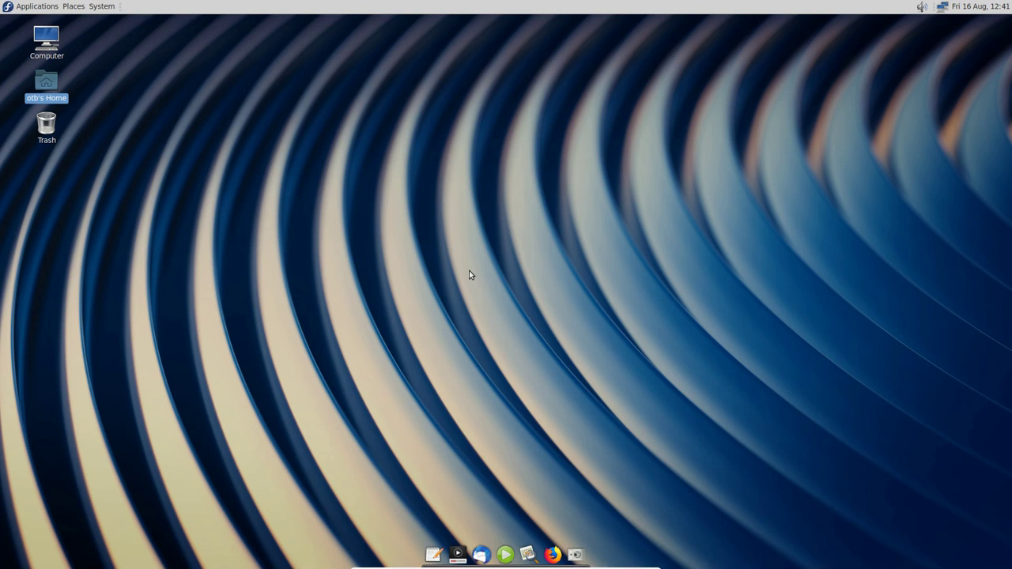
pyautogui.click(109, 6)
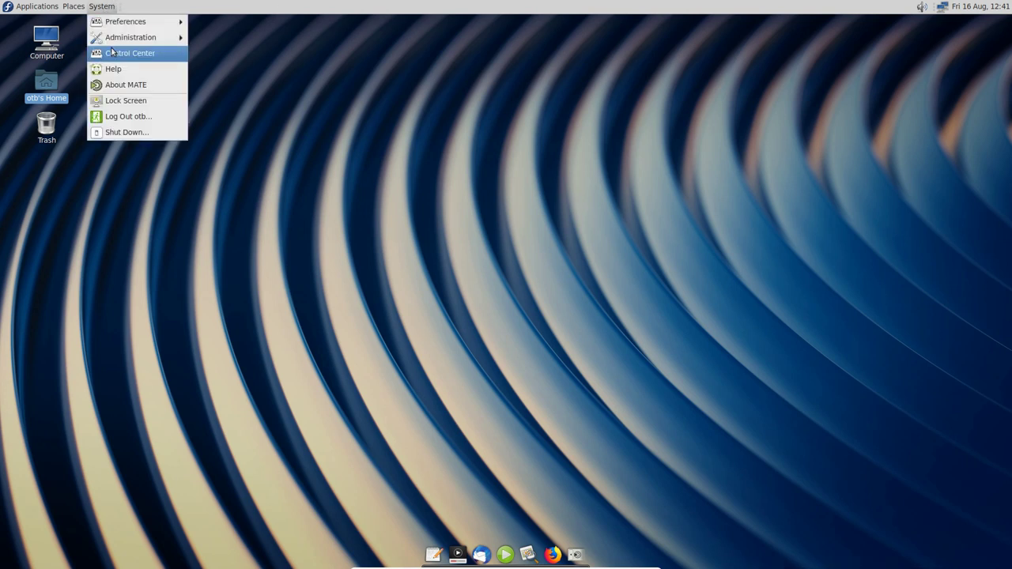
pyautogui.click(113, 52)
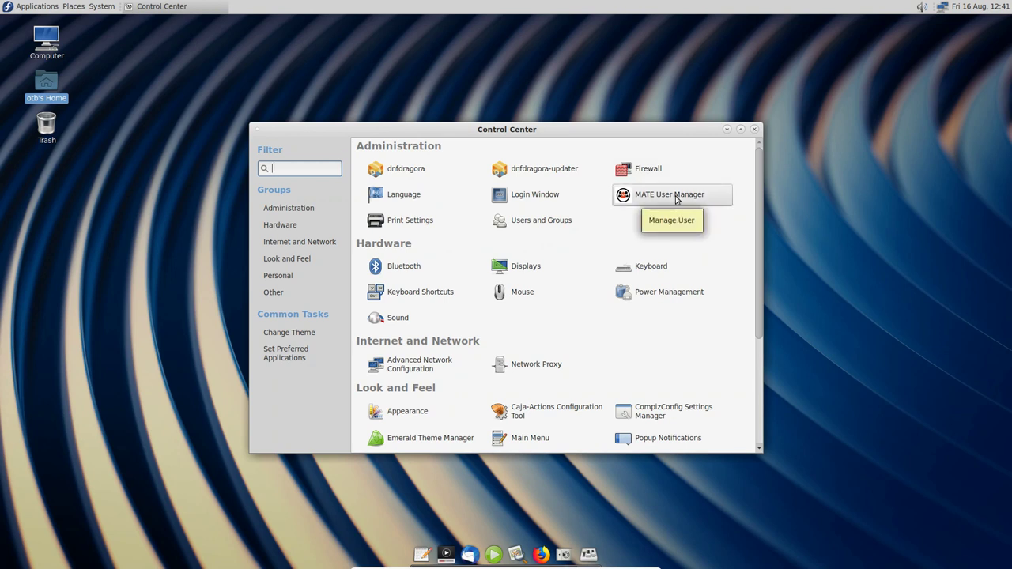
pyautogui.click(672, 195)
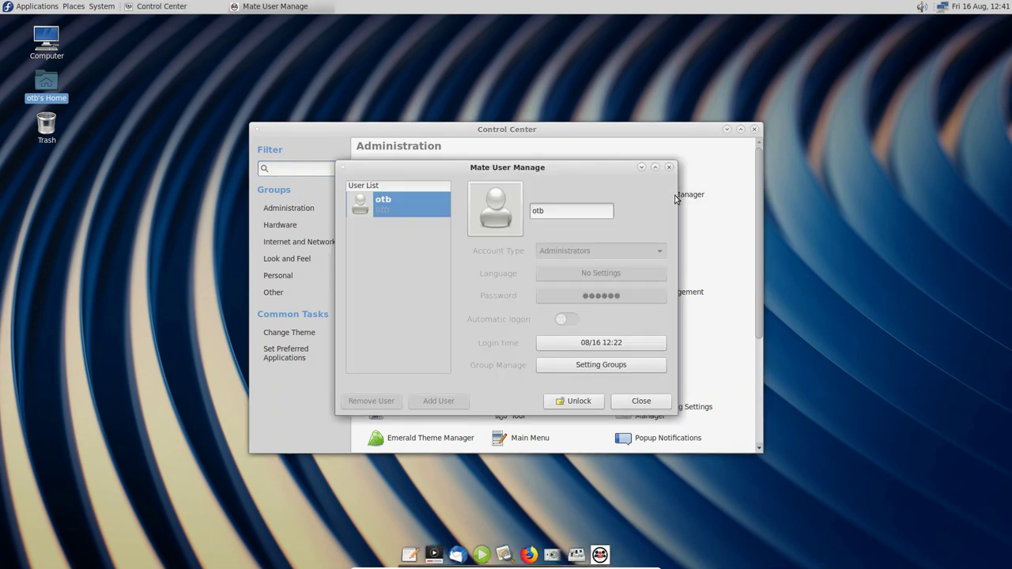
pyautogui.click(642, 402)
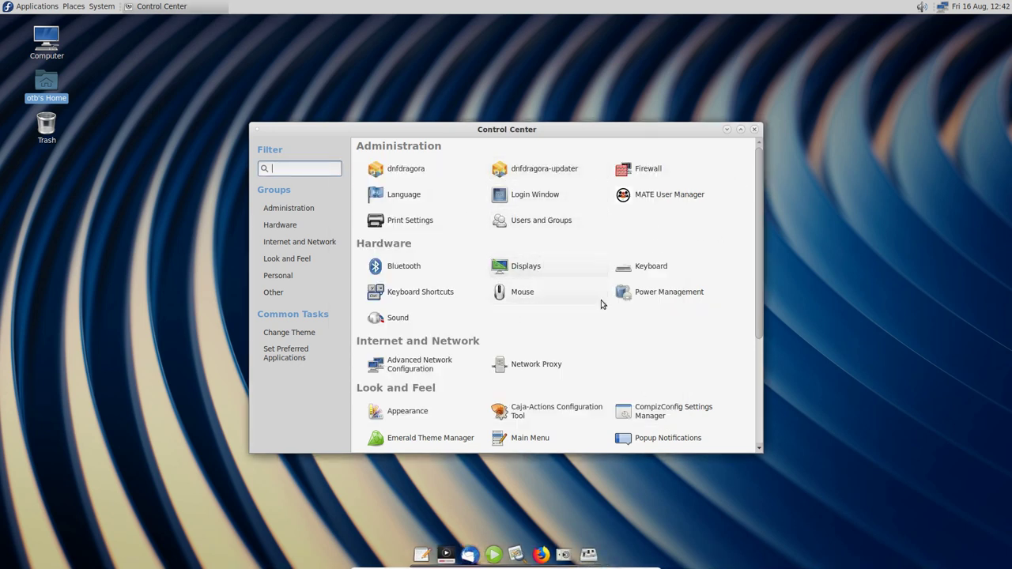
# Step: Open Keyboard Shortcuts and start editing the Run a terminal shortcut
pyautogui.click(427, 297)
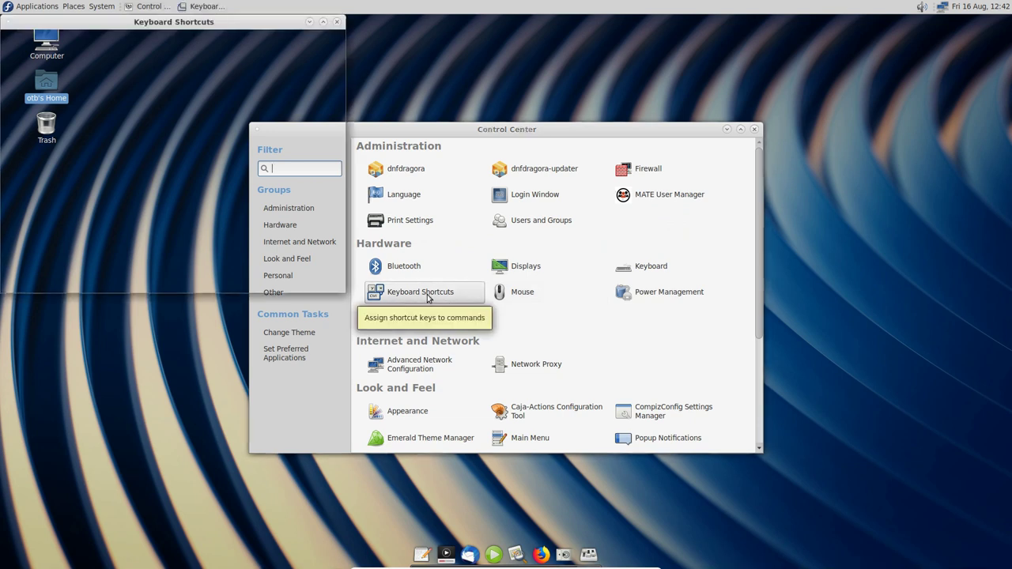
pyautogui.scroll(-2, 135, 115)
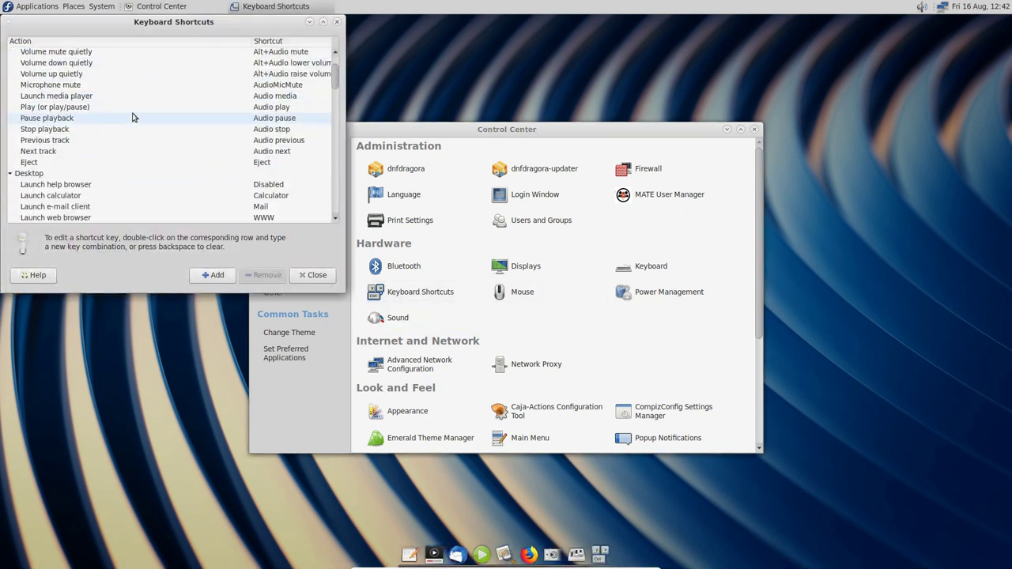
pyautogui.scroll(2, 133, 117)
pyautogui.scroll(-5, 133, 117)
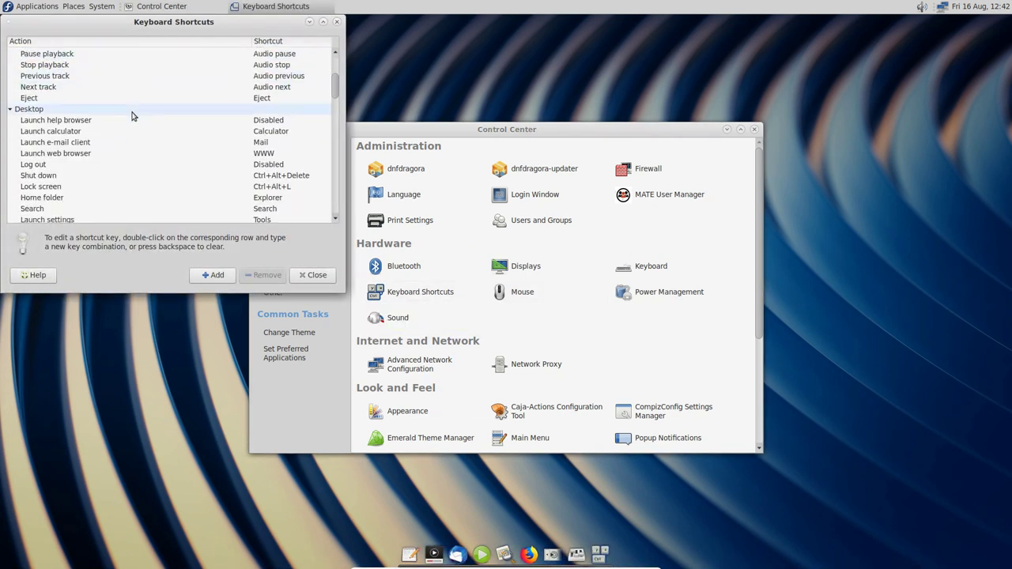
pyautogui.scroll(-3, 132, 117)
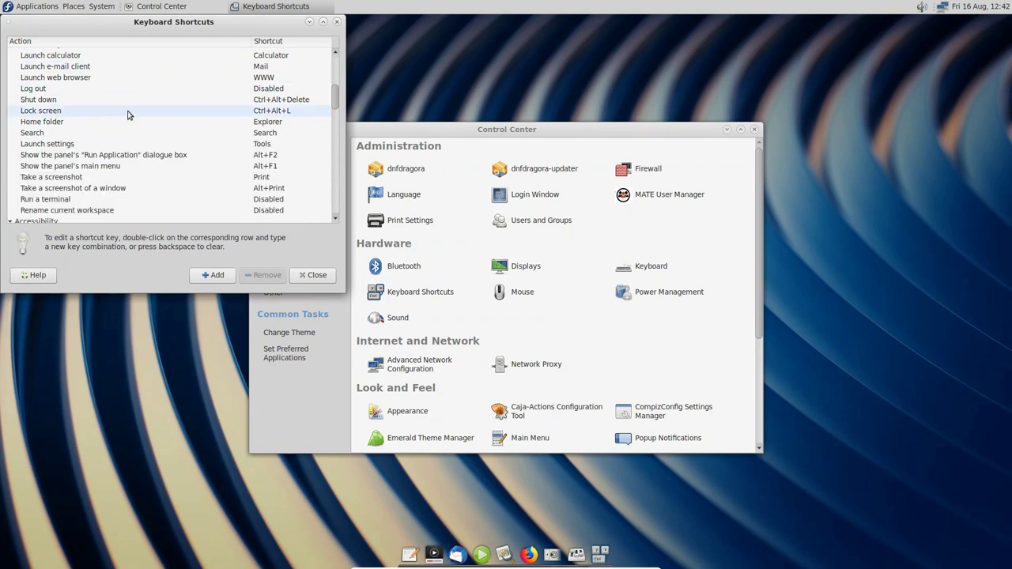
pyautogui.click(239, 200)
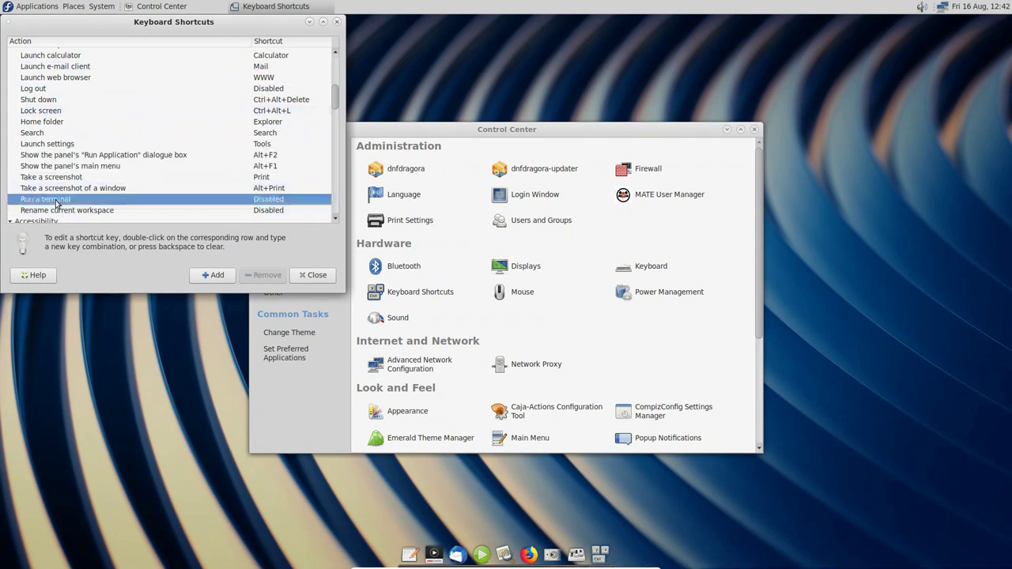
pyautogui.doubleClick(275, 200)
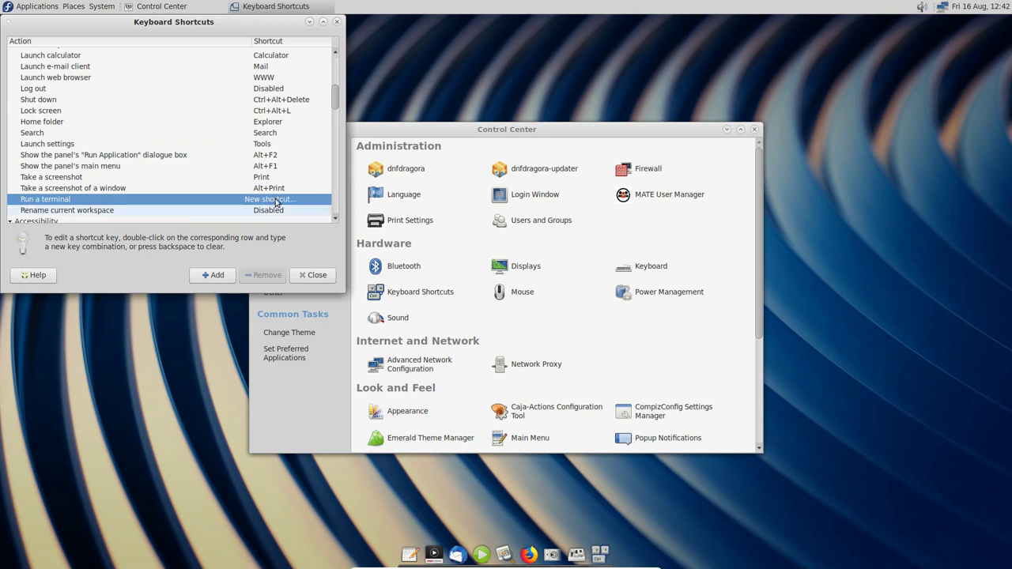
# Step: Assign Ctrl+Alt+T to Run a terminal, close the dialog, and verify it opens a terminal
pyautogui.hotkey('ctrl', 'alt', 't')
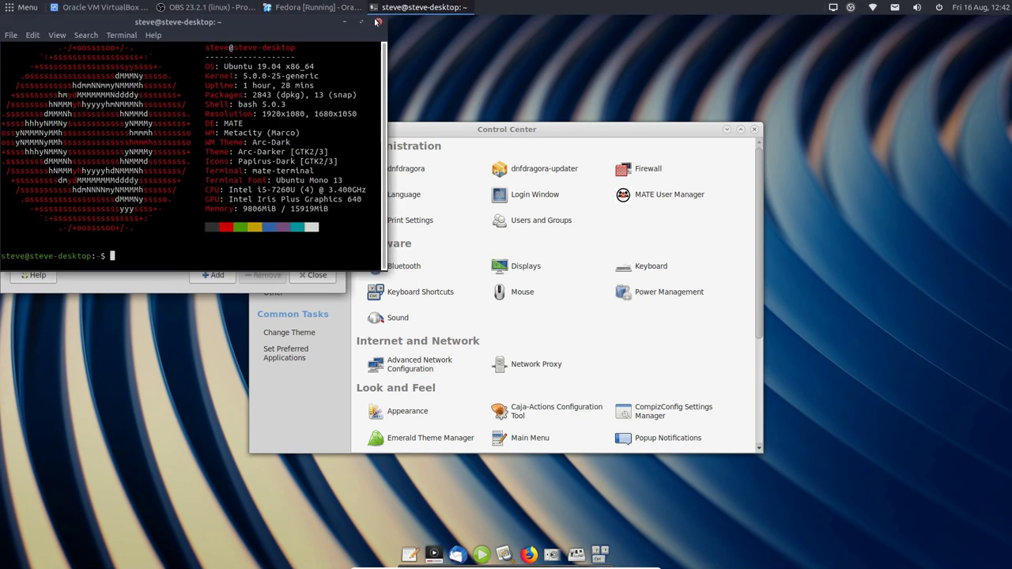
pyautogui.click(379, 22)
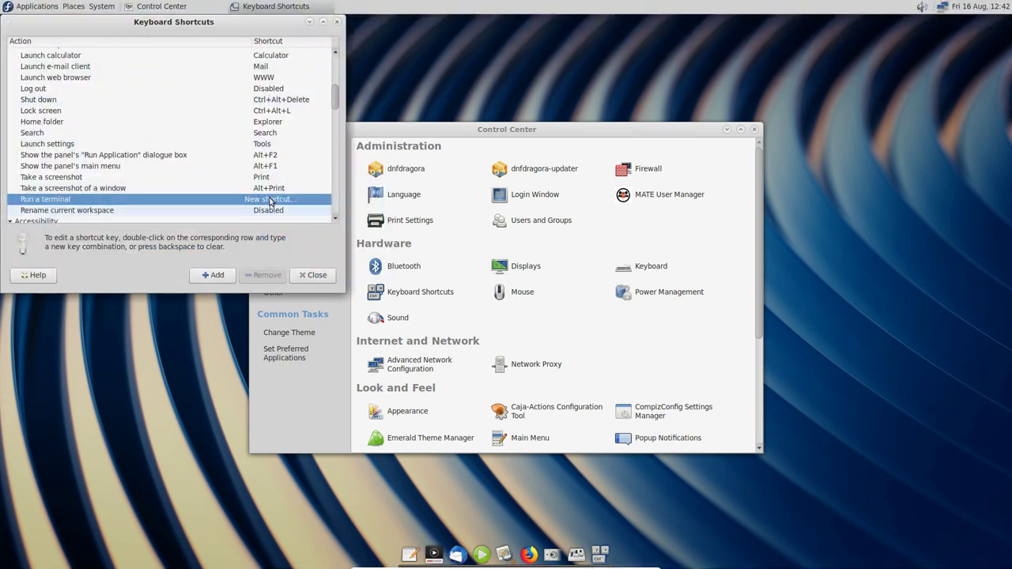
pyautogui.hotkey('ctrl', 'alt', 't')
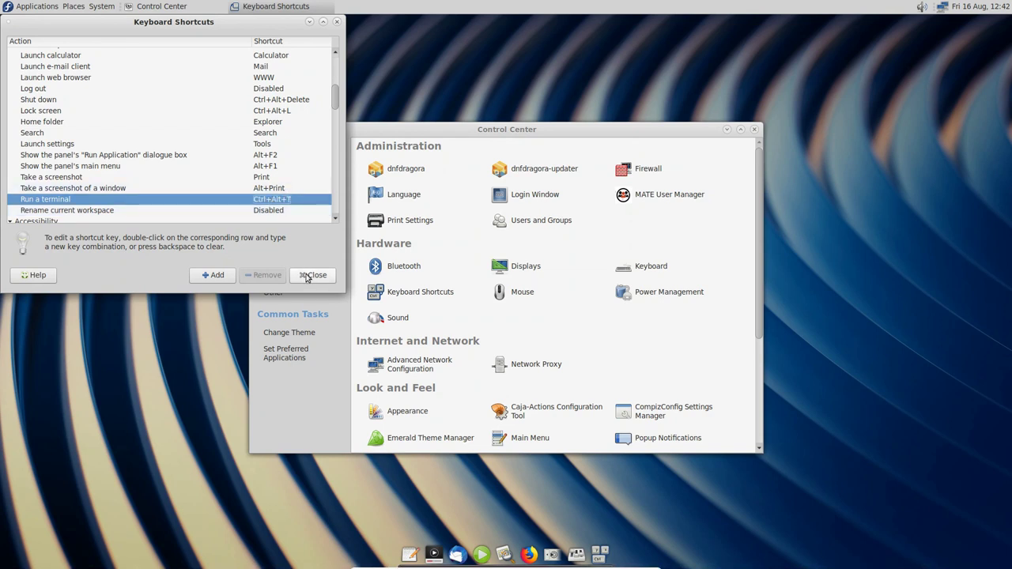
pyautogui.click(311, 275)
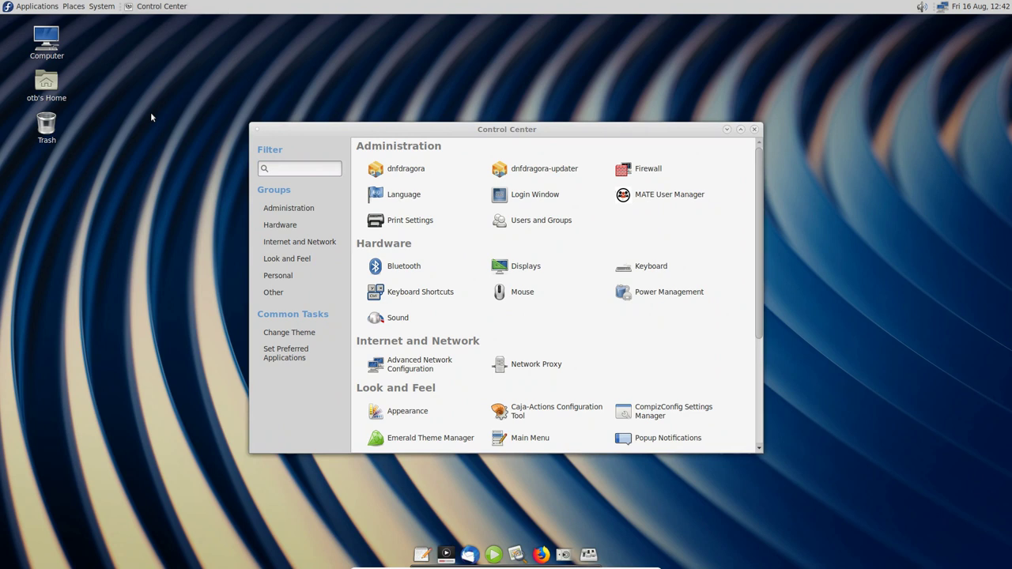
pyautogui.hotkey('ctrl', 'alt', 't')
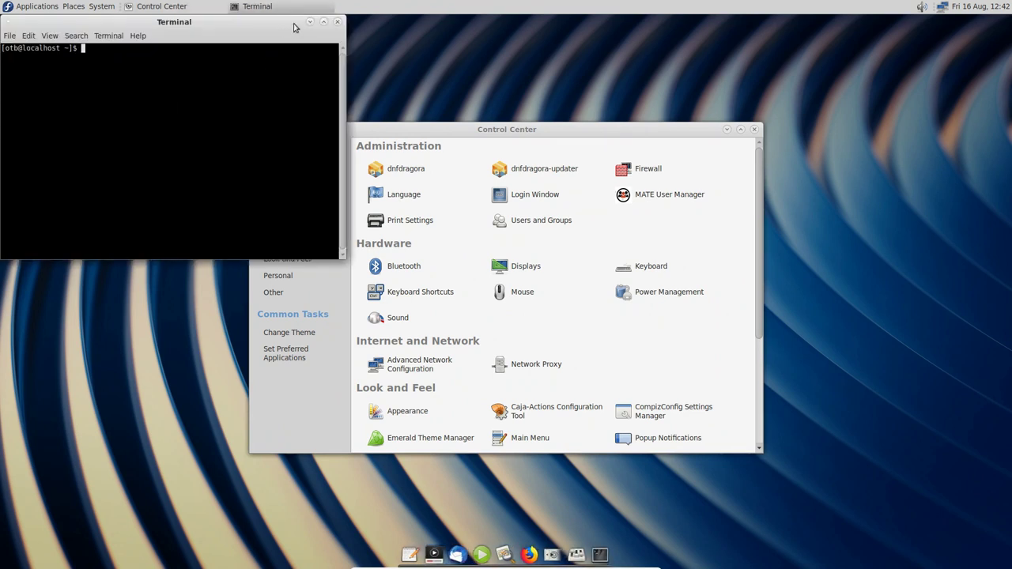
pyautogui.click(336, 22)
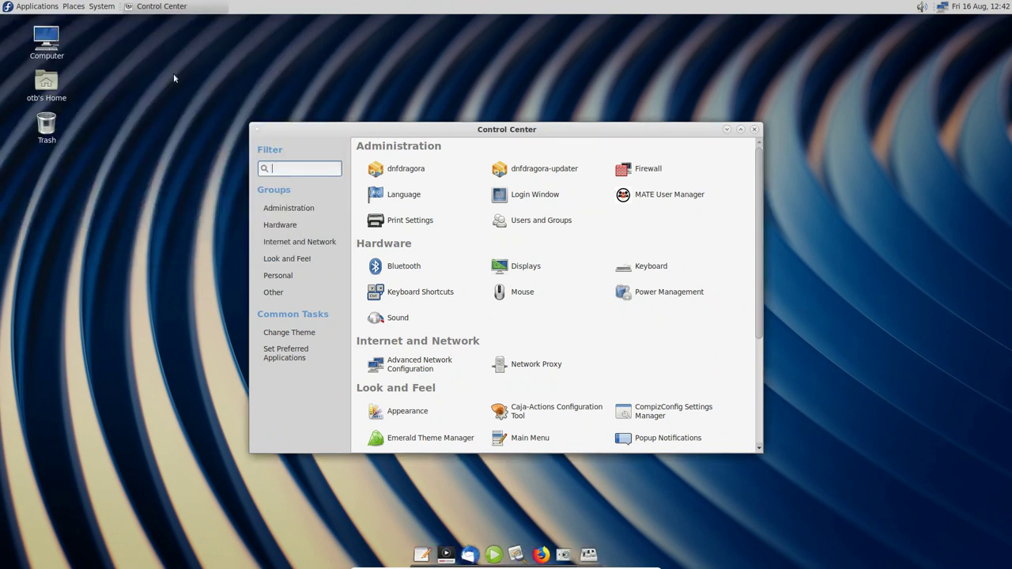
# Step: Open Keyboard preferences, confirm Layouts lists only English (UK), and close it
pyautogui.click(651, 267)
pyautogui.click(437, 157)
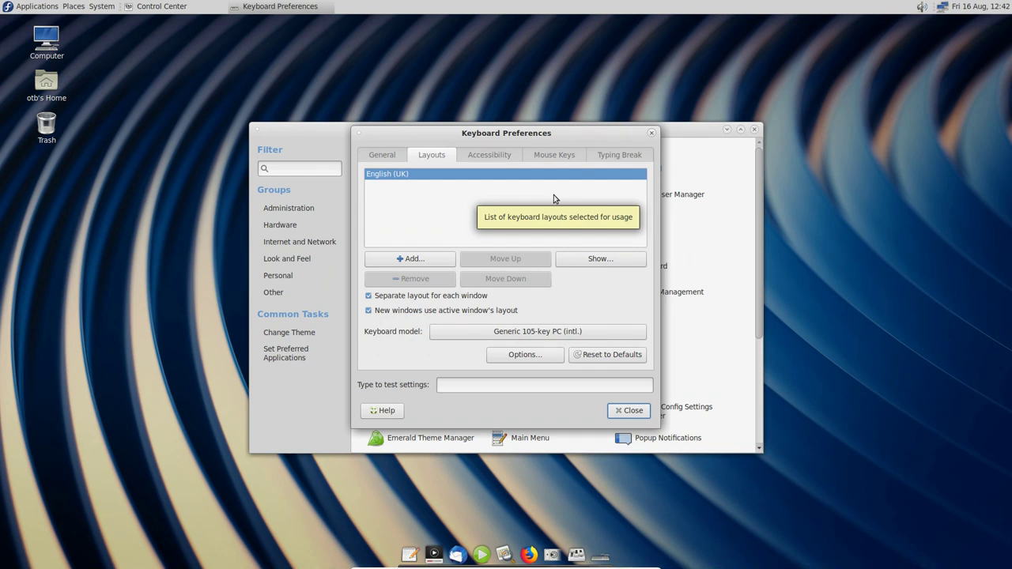
pyautogui.click(628, 410)
# Step: Close Control Center and look through the Applications, Places and System menus before dismissing them
pyautogui.click(755, 129)
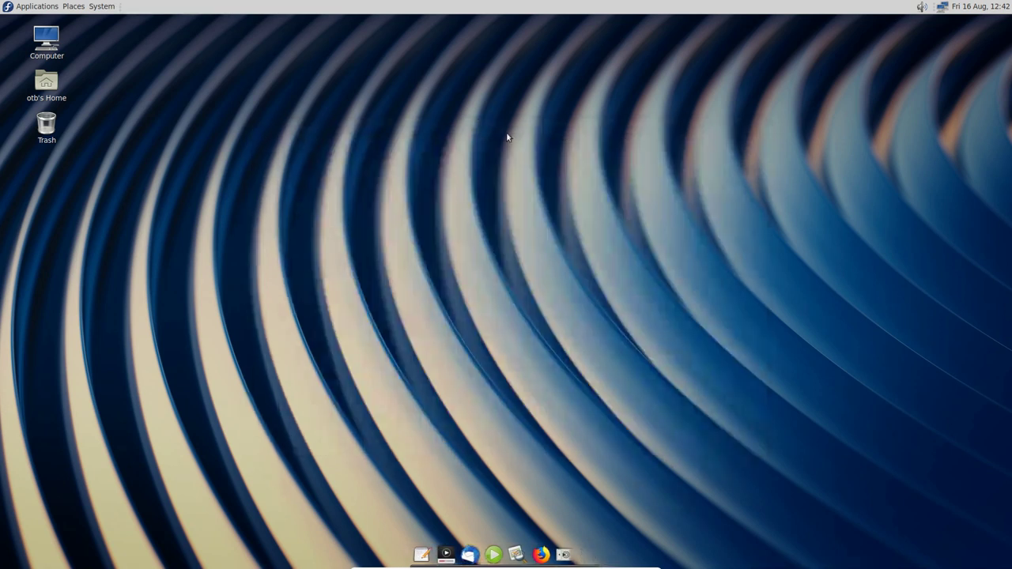
pyautogui.click(39, 6)
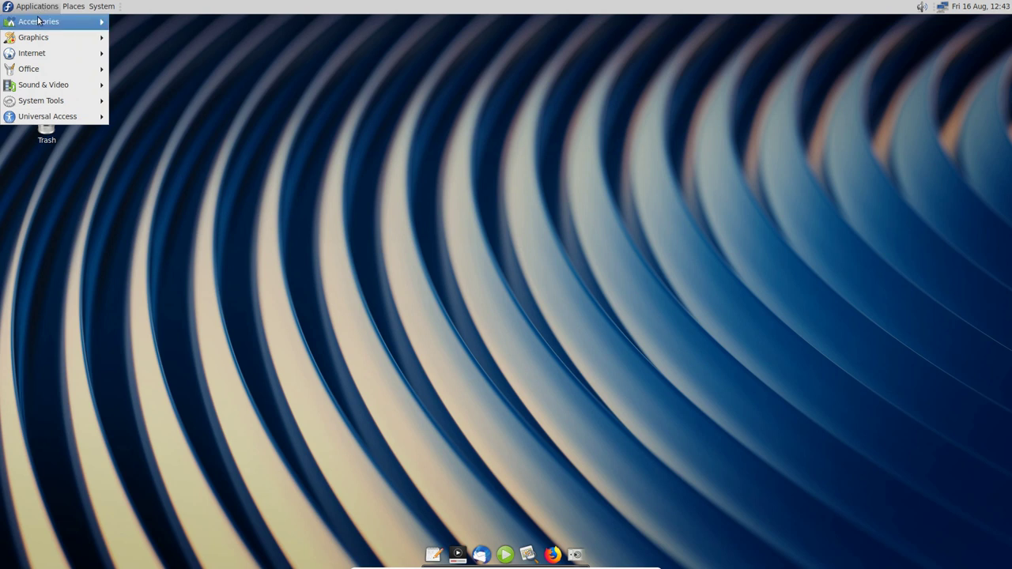
pyautogui.moveTo(71, 5)
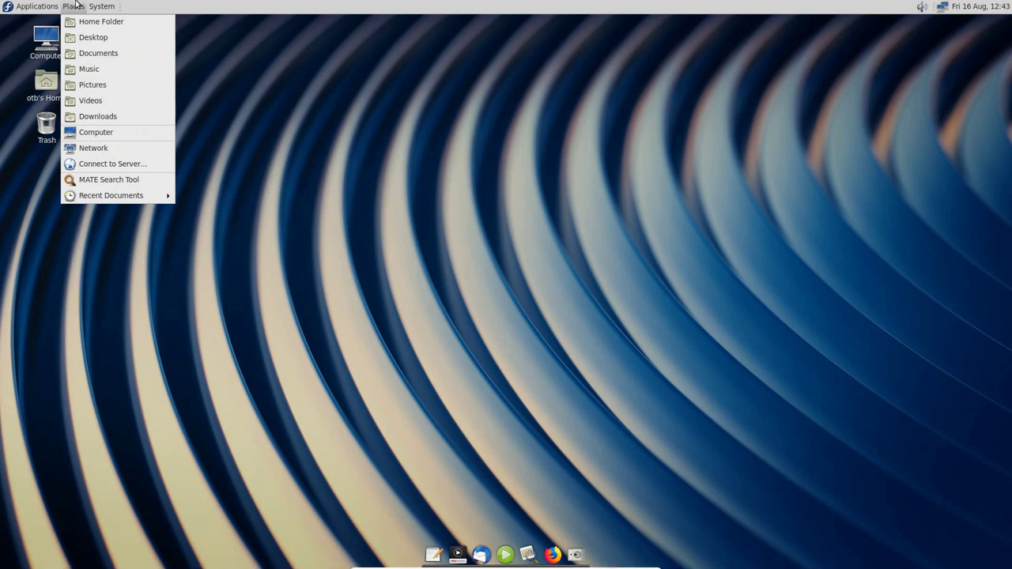
pyautogui.moveTo(107, 9)
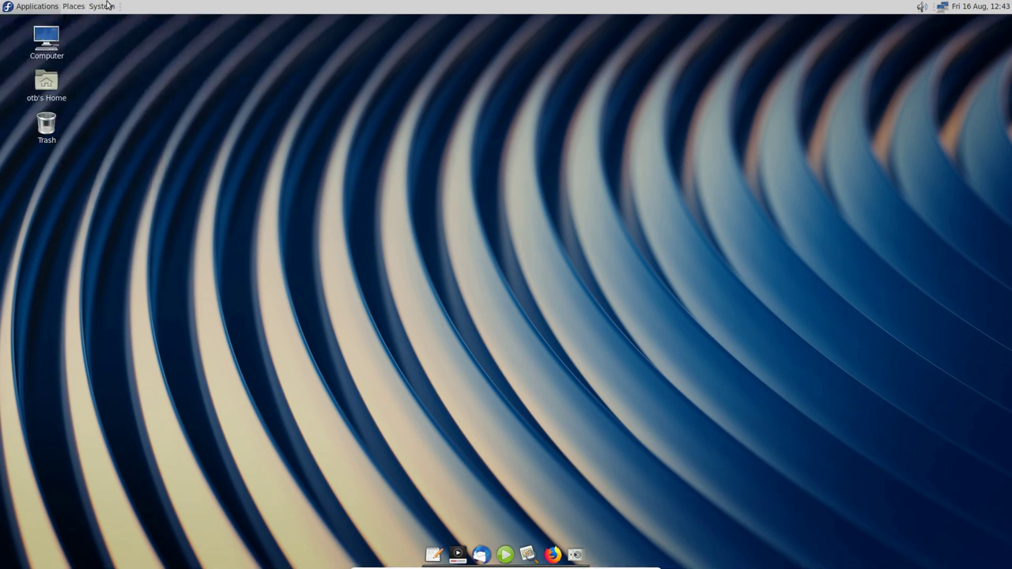
pyautogui.click(640, 168)
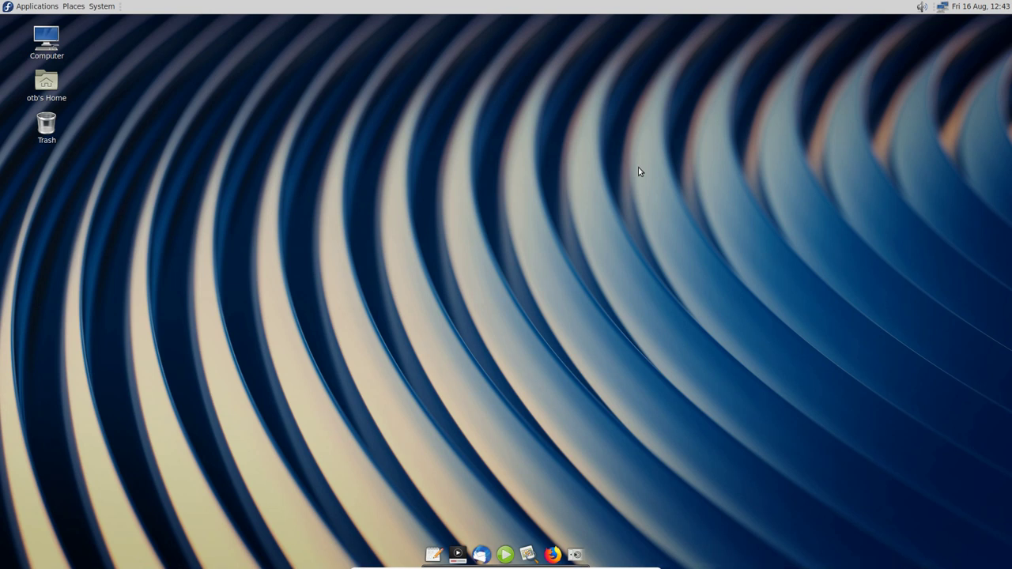
pyautogui.doubleClick(47, 80)
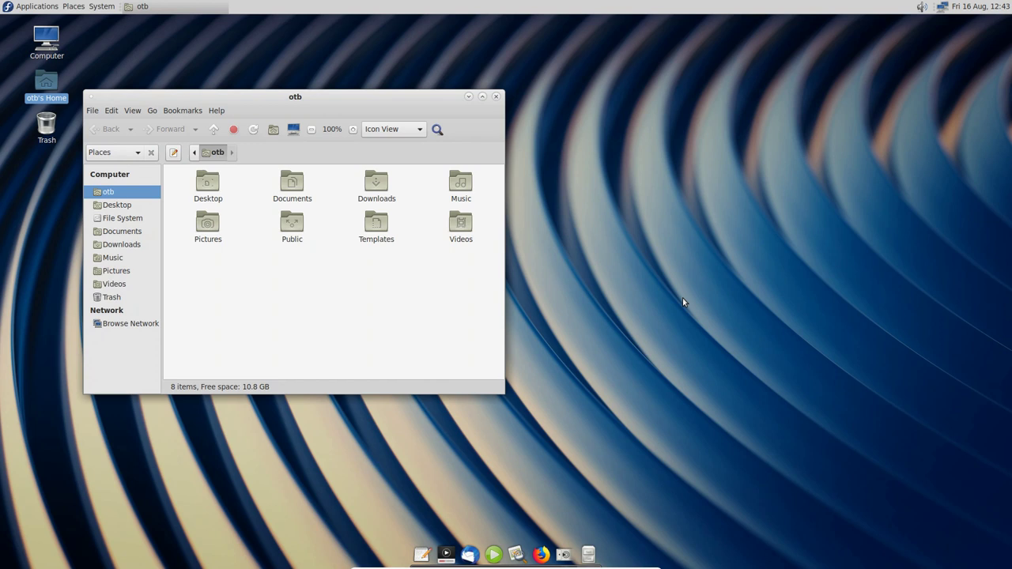
pyautogui.click(496, 97)
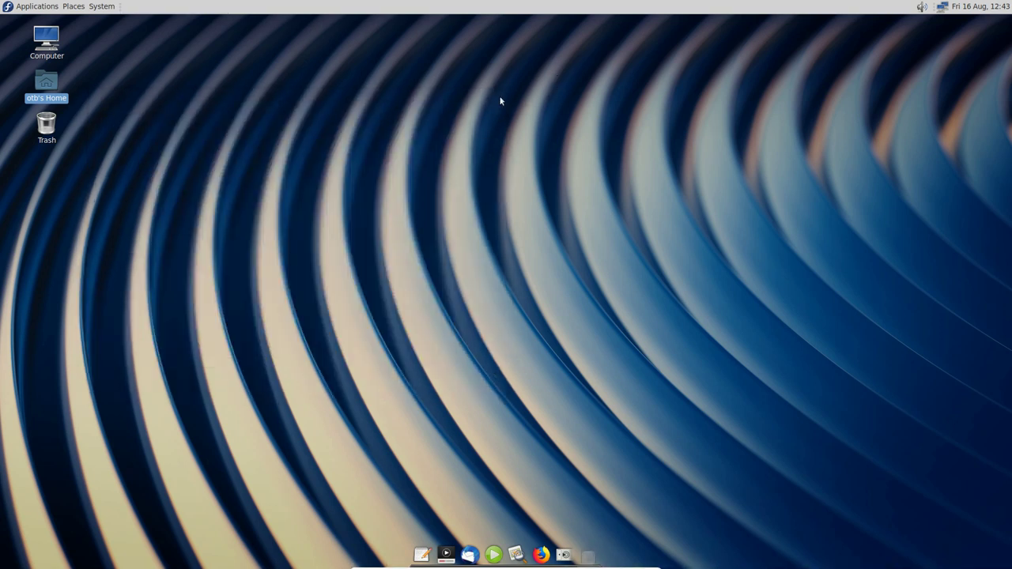